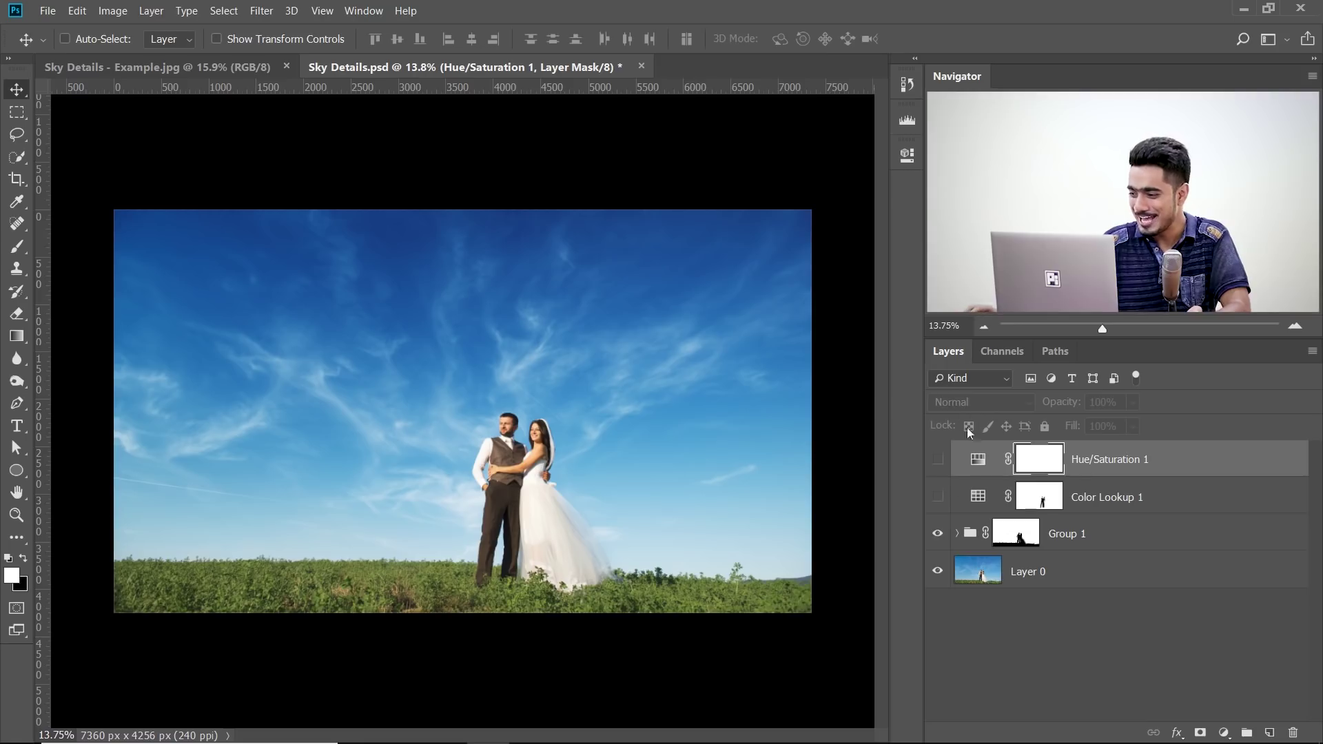
- Turn on the Color Lookup 1 and Hue/Saturation 1 layers to preview the finished grade of the wedding photo
left_click(938, 497)
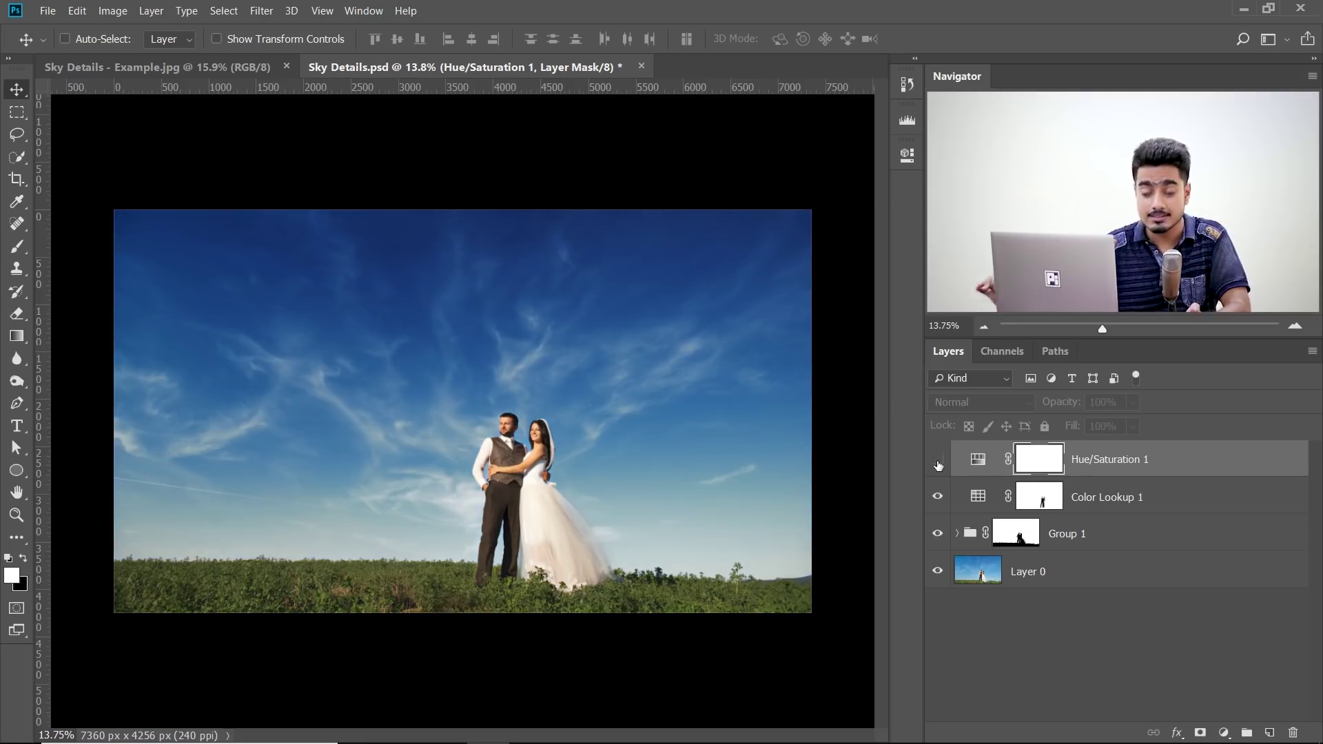
left_click(938, 462)
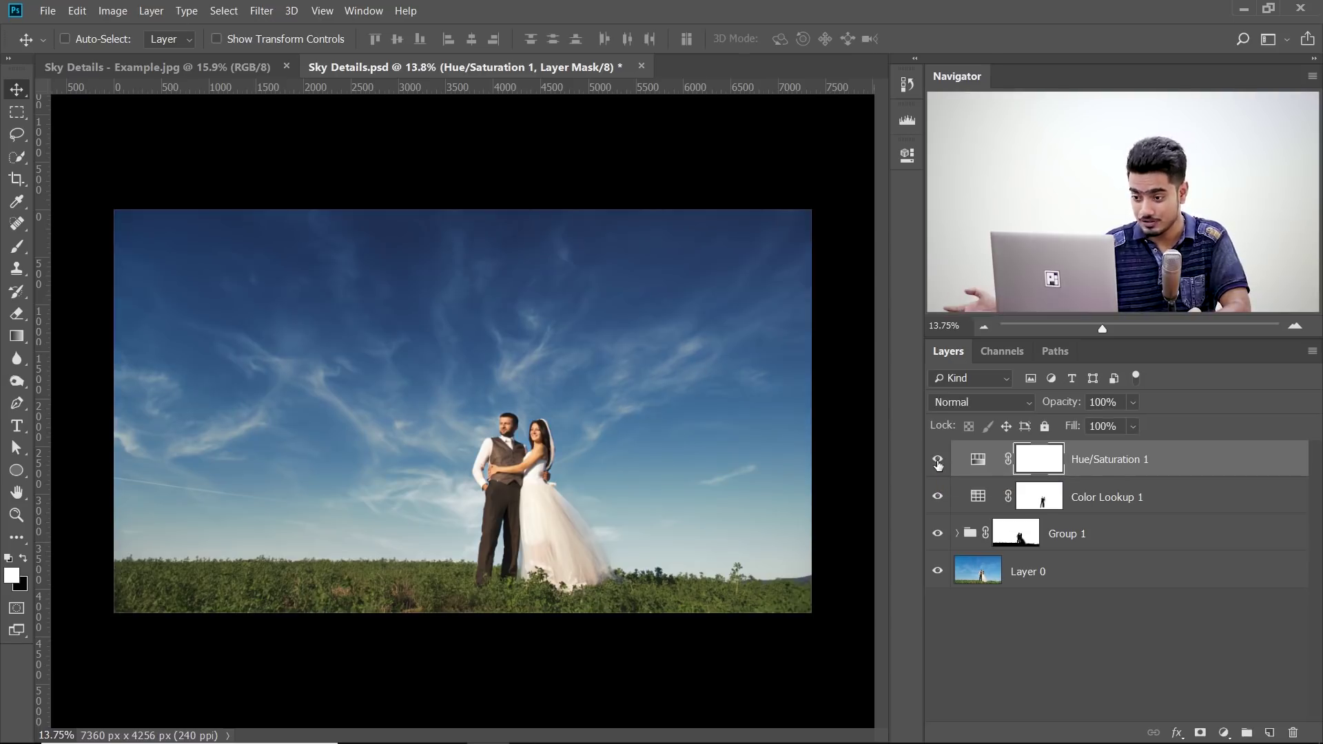
scroll(473, 383, "up", 2)
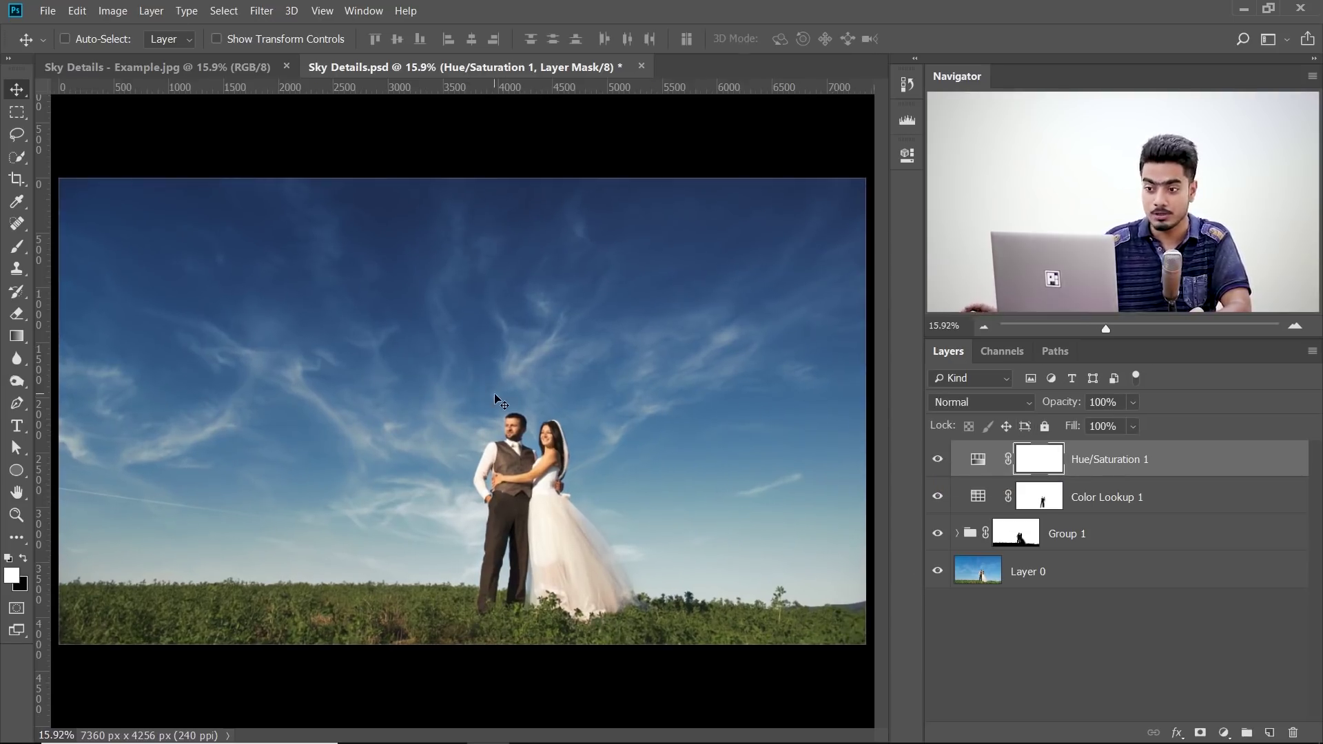
- In Sky Details - Example.jpg, compare the Red, Green and Blue channels individually, ending on the Red channel
left_click(194, 67)
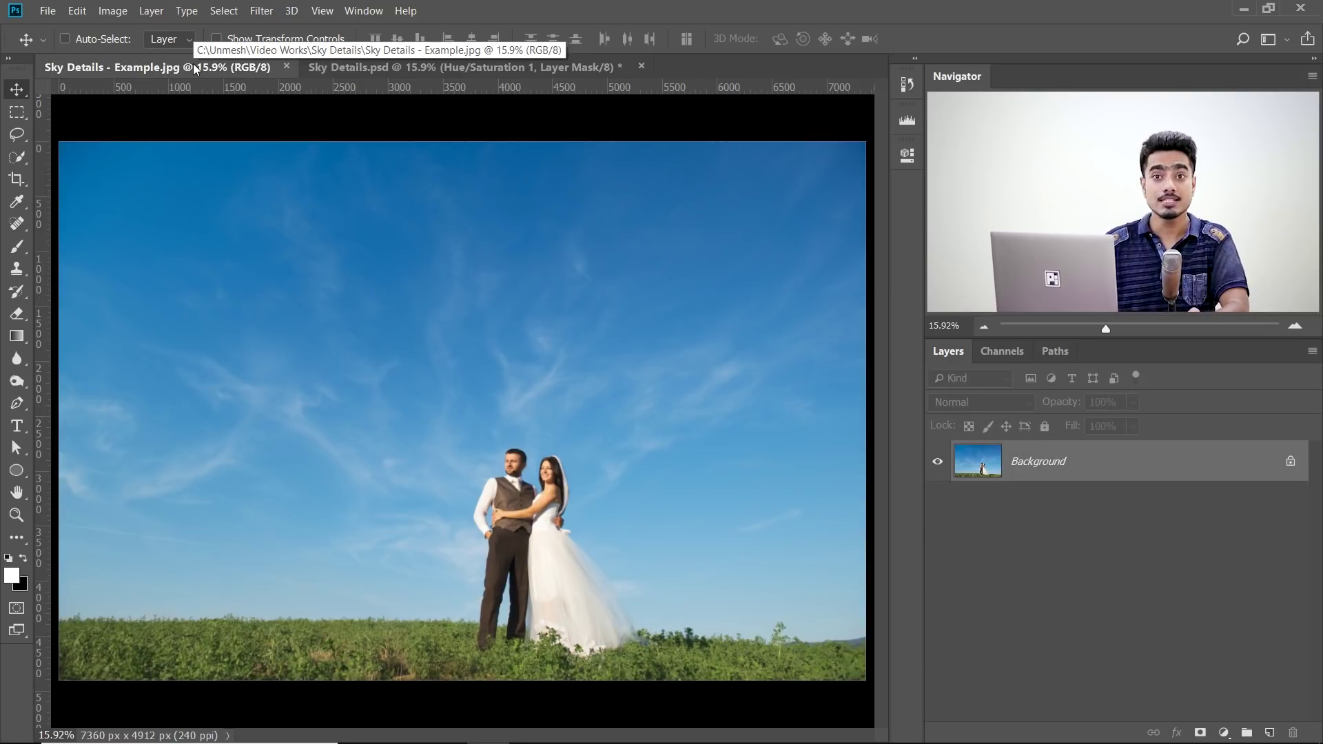
left_click(1000, 352)
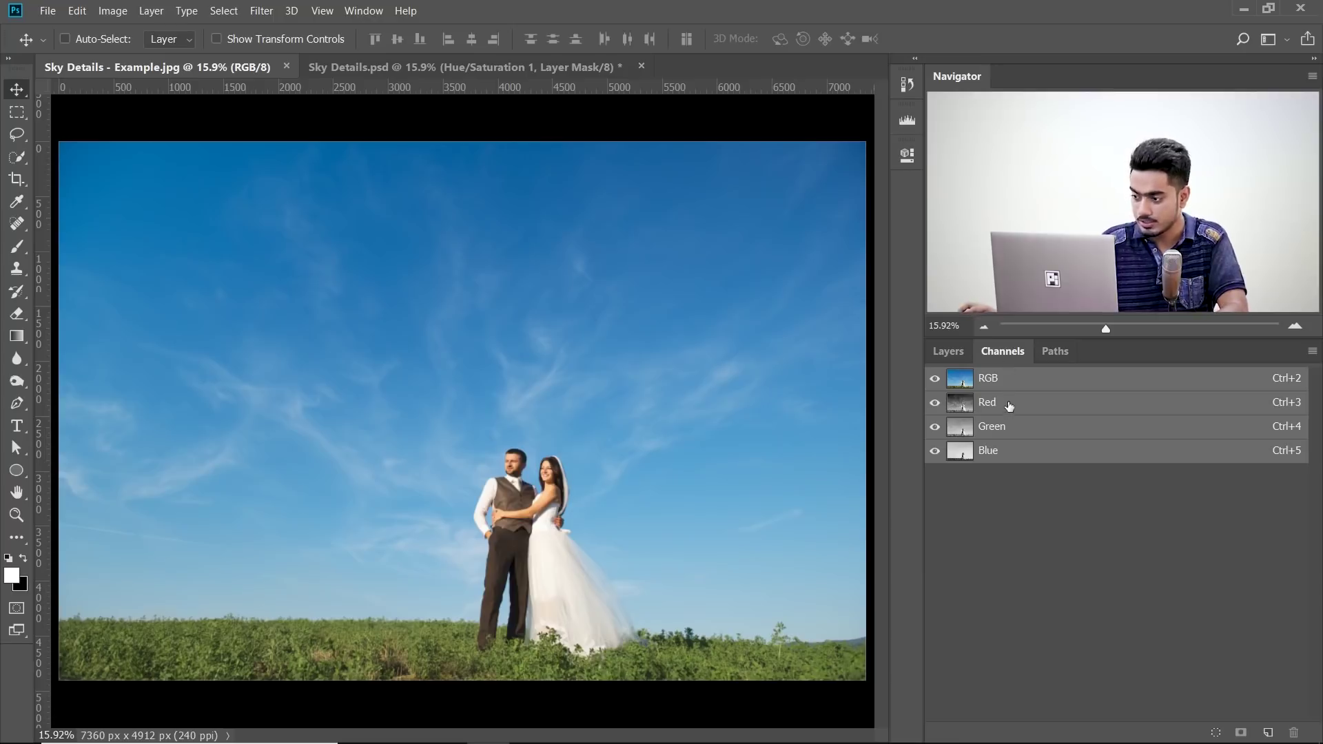
left_click(1009, 405)
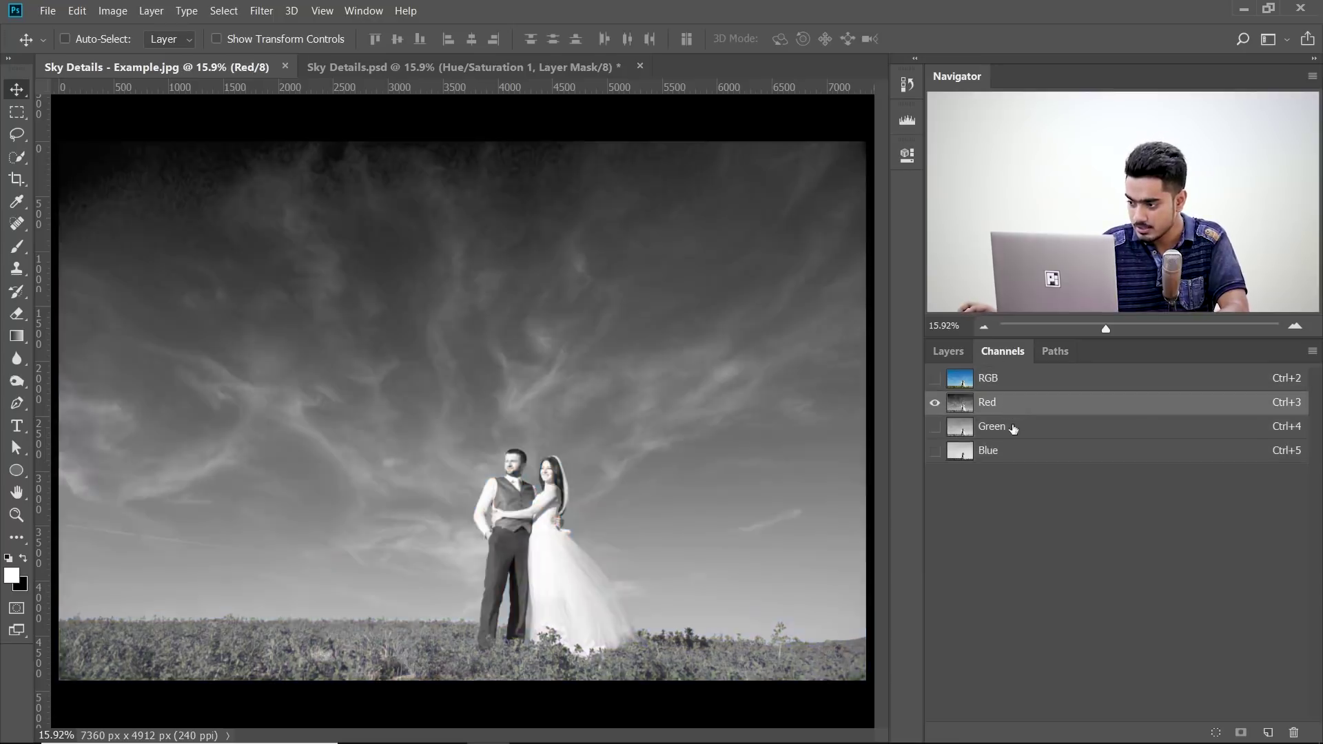
left_click(1011, 429)
left_click(1010, 445)
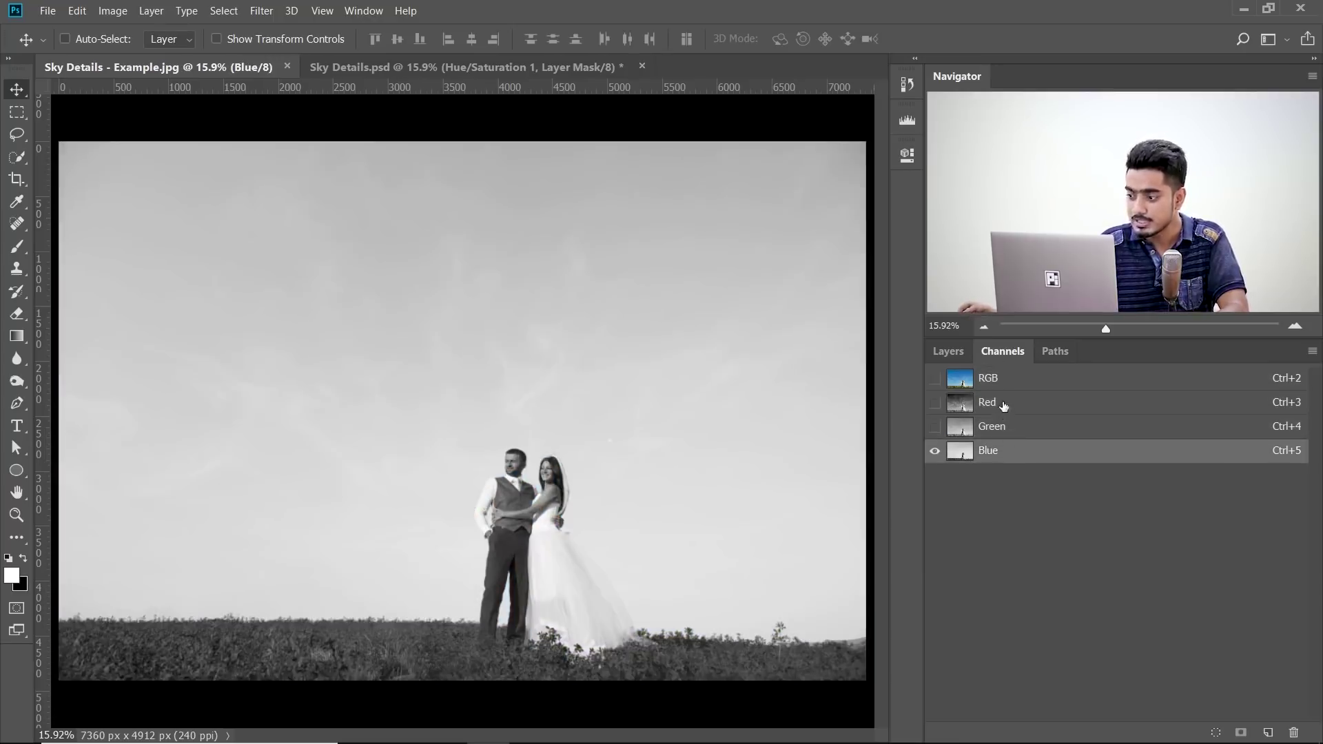
left_click(1005, 406)
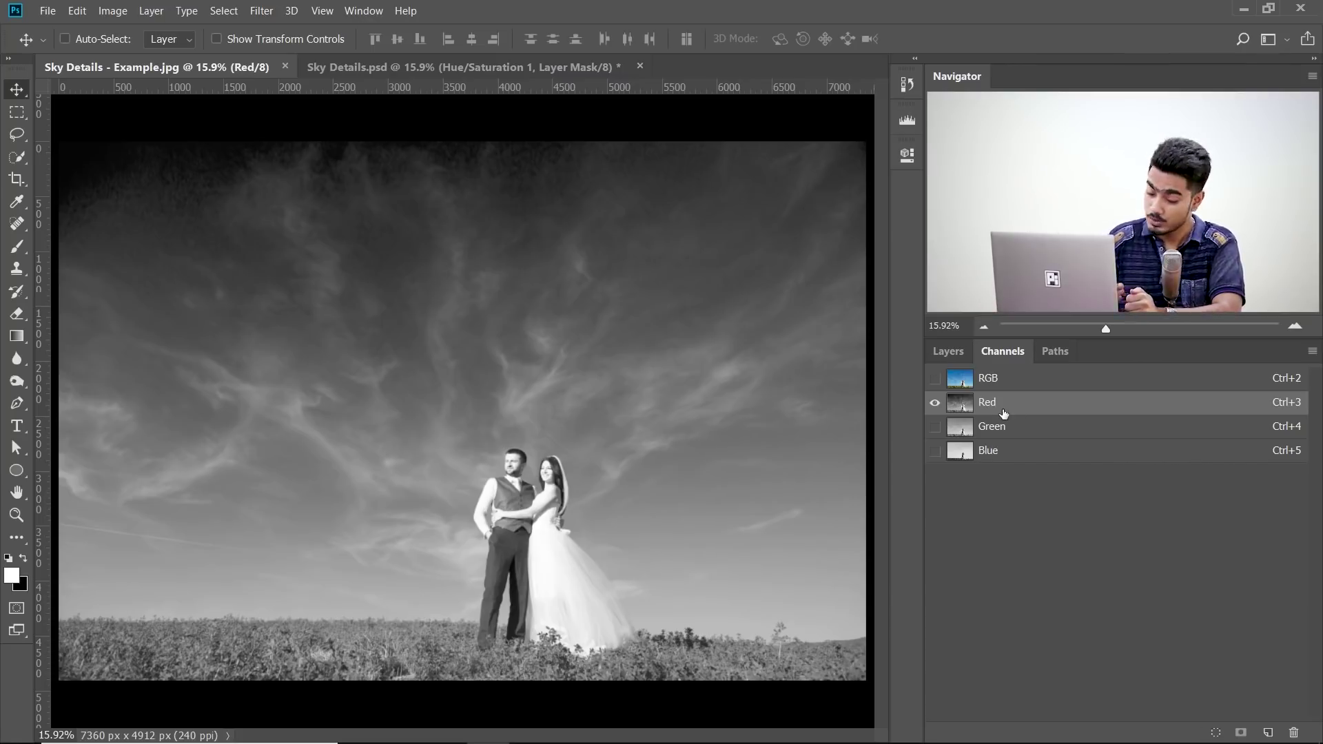
- Load the Red channel's bright areas as a selection and set the channel thumbnails to Medium size
key("ctrl")
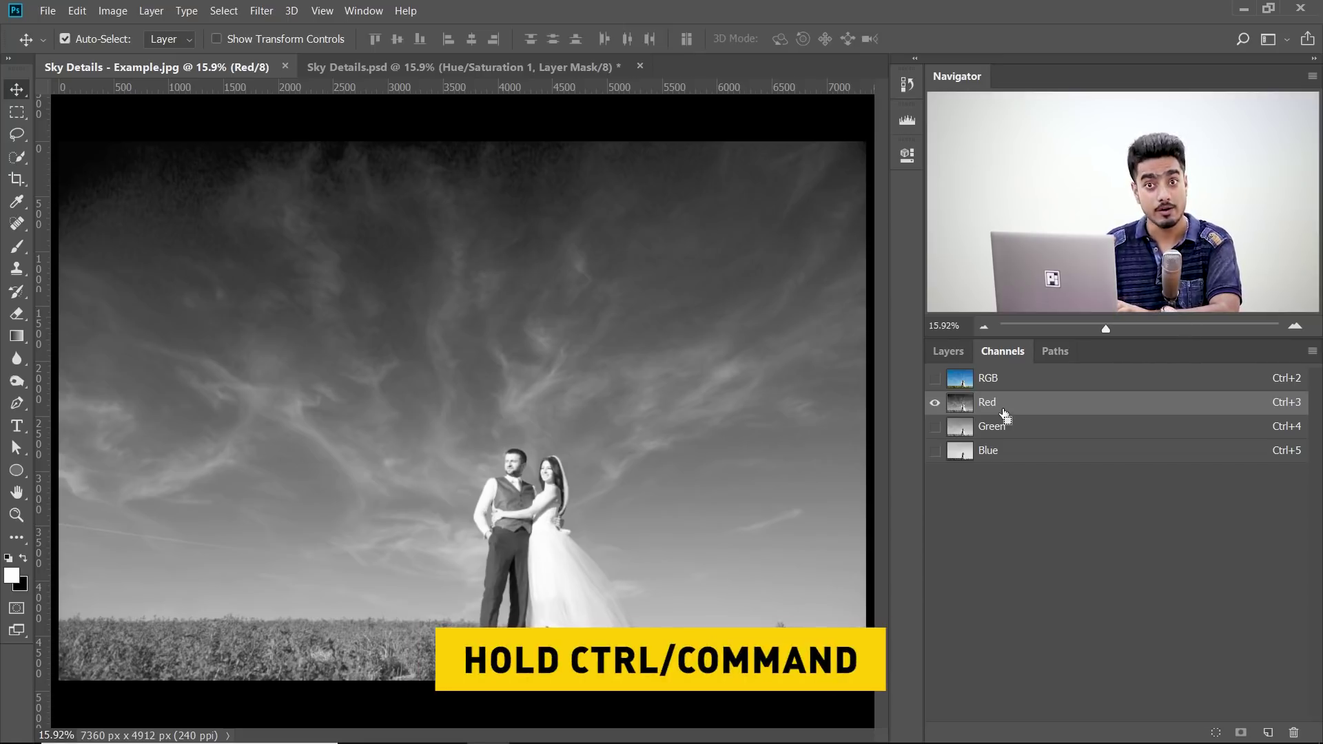
left_click(963, 404, "ctrl")
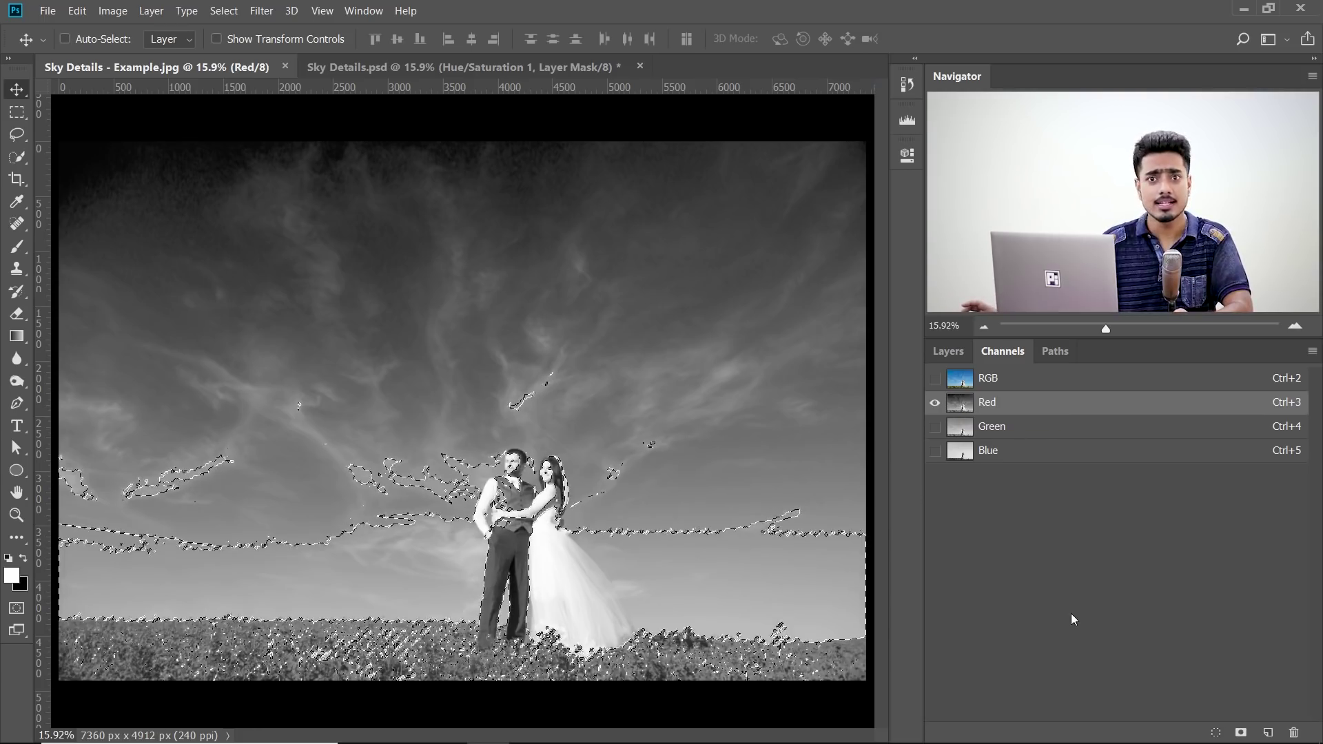
right_click(1102, 544)
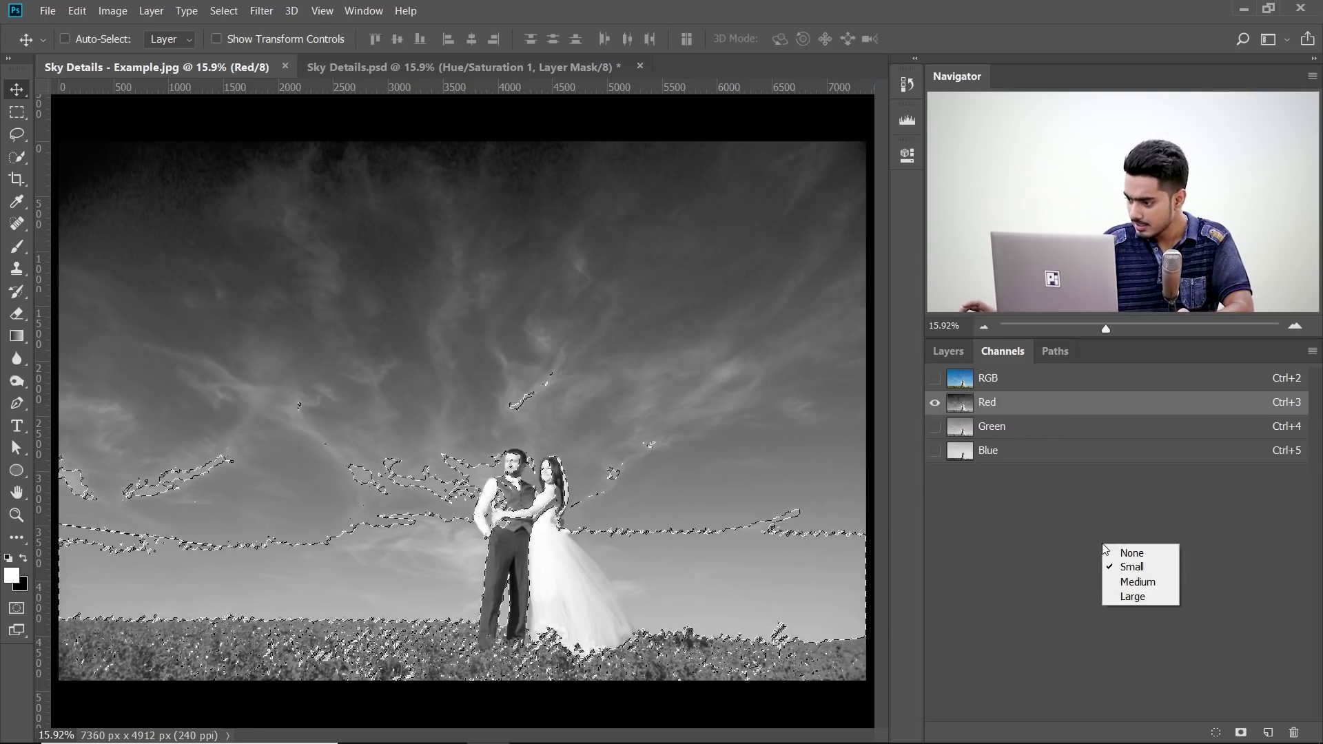
left_click(1130, 597)
right_click(1110, 586)
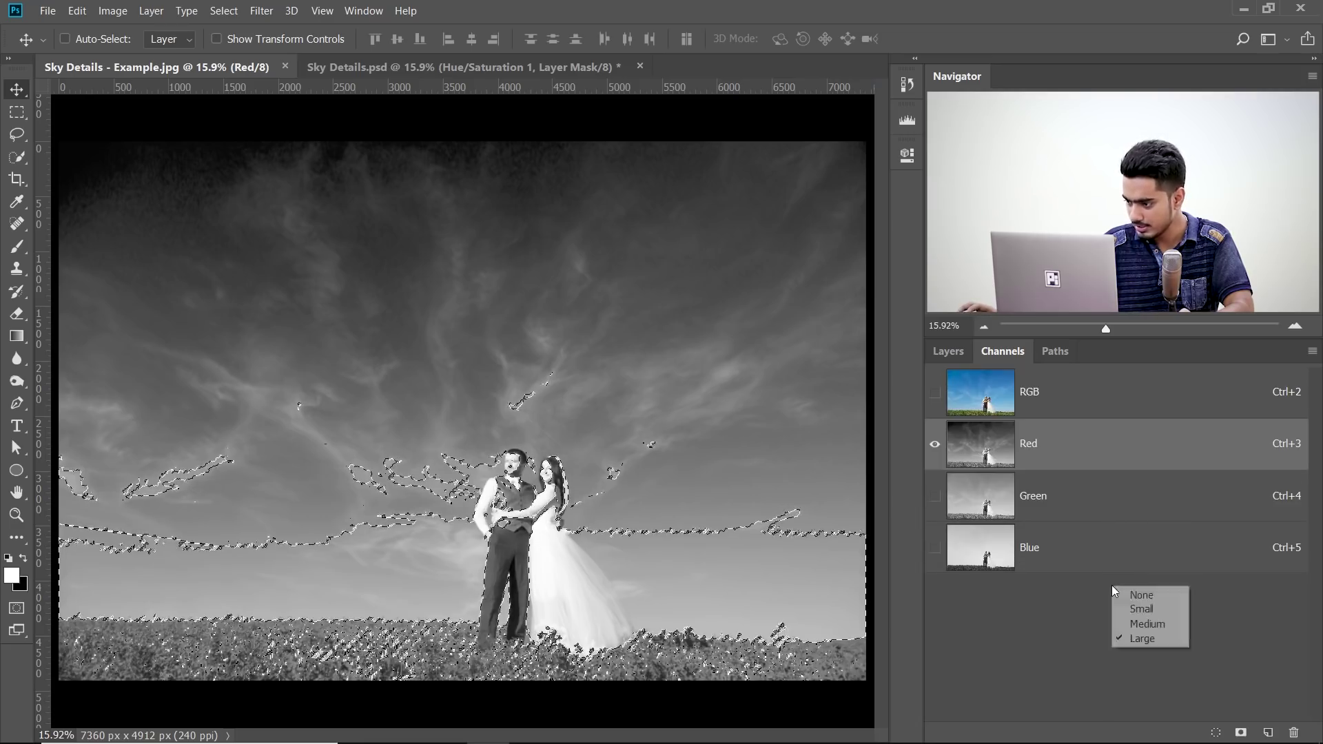
left_click(1135, 624)
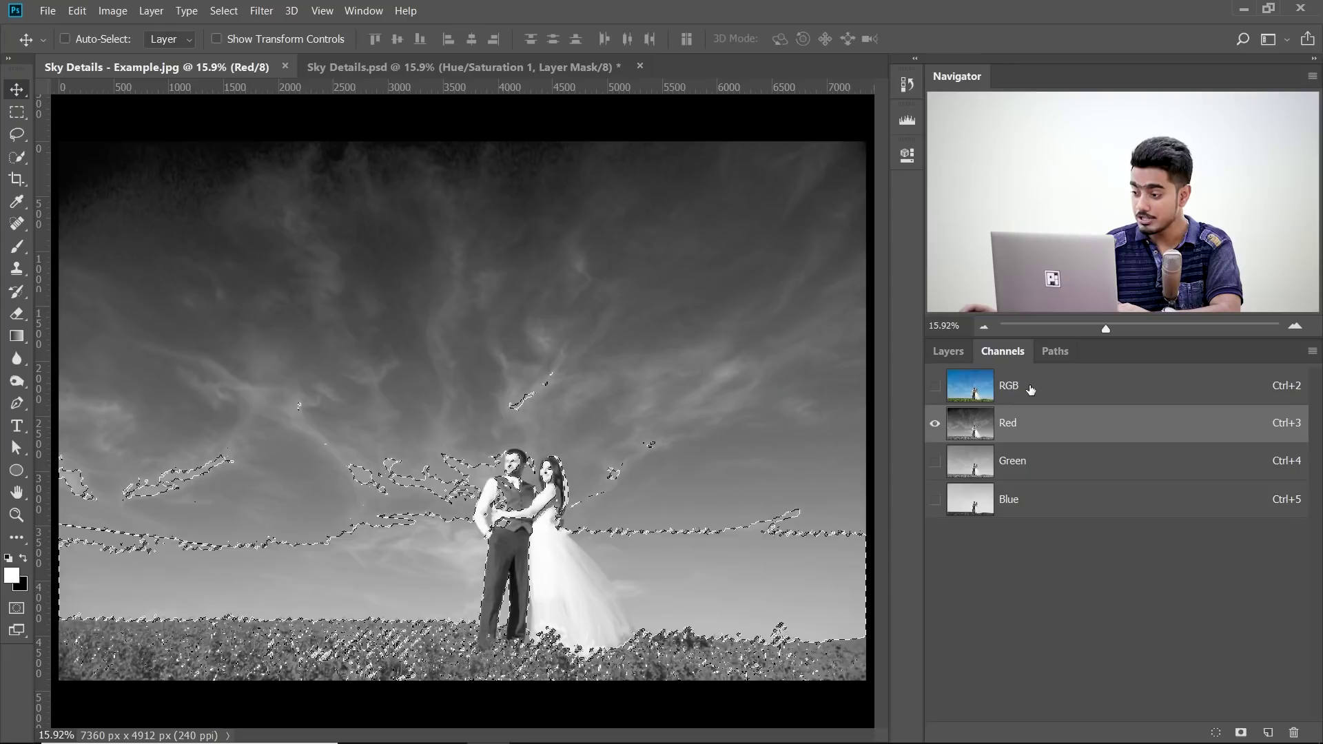
- Return to the RGB composite and add a Curves adjustment layer from the selection, bending its curve upward to brighten the clouds
left_click(1031, 390)
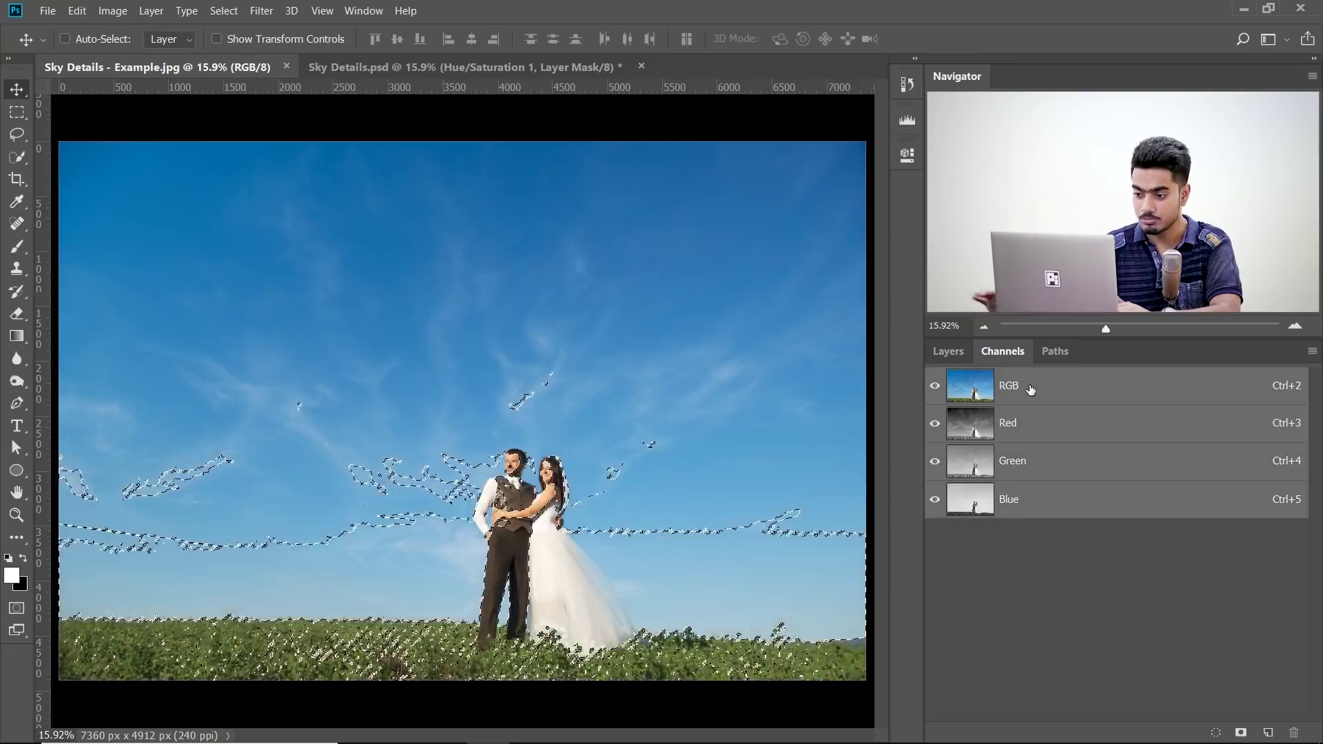
left_click(949, 351)
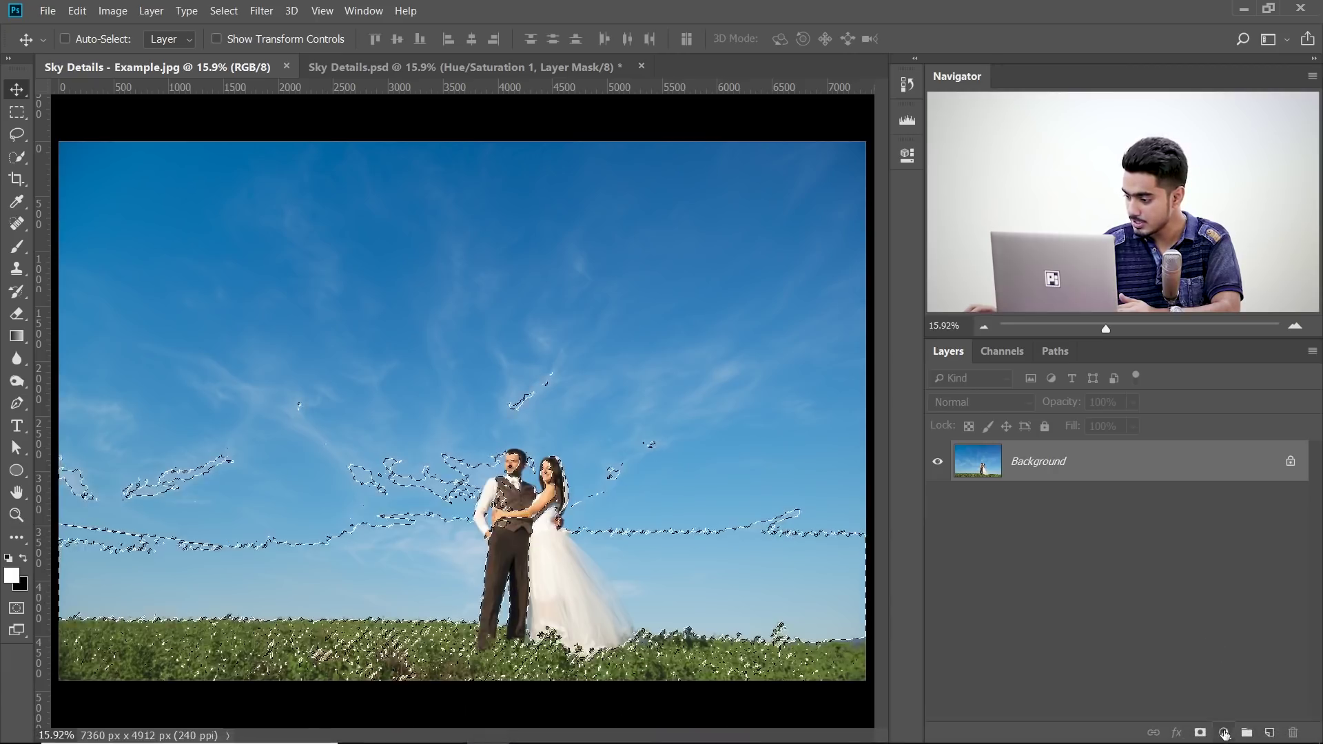
left_click(1224, 735)
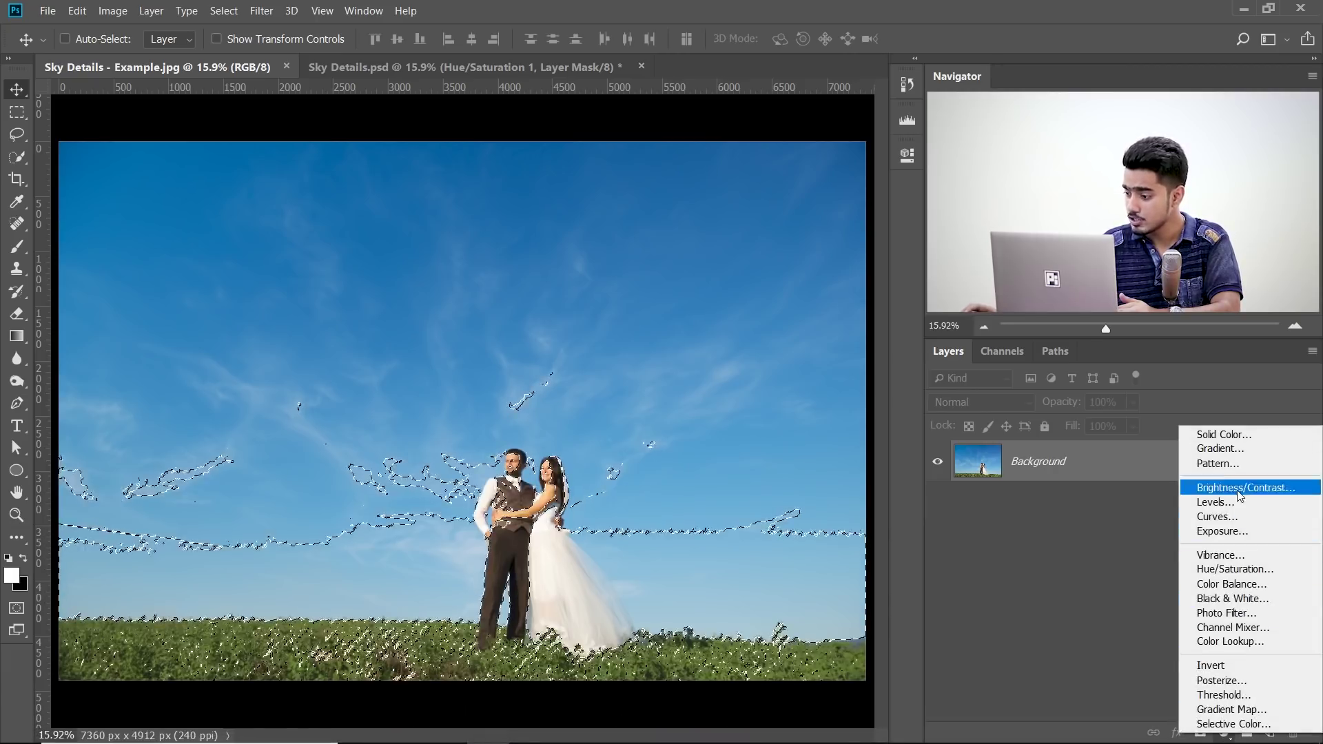
left_click(1239, 517)
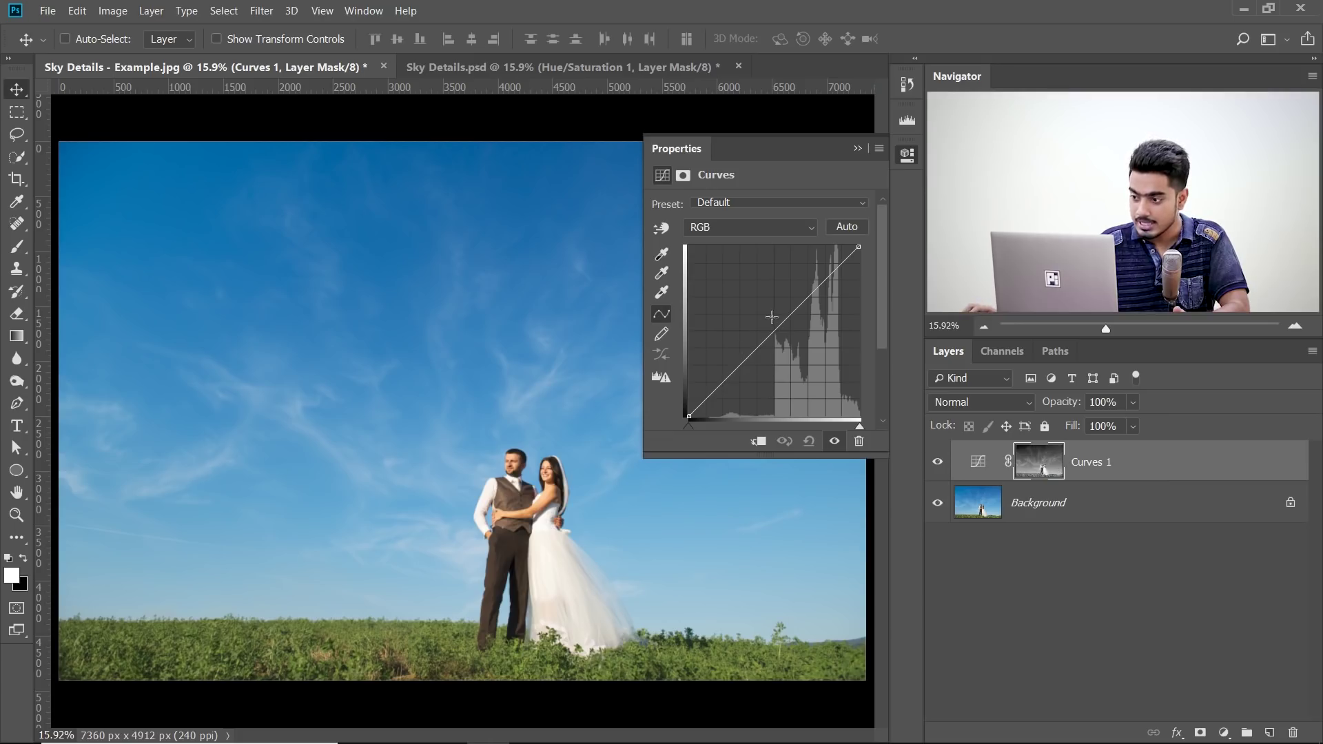
left_click_drag(777, 323, 760, 299)
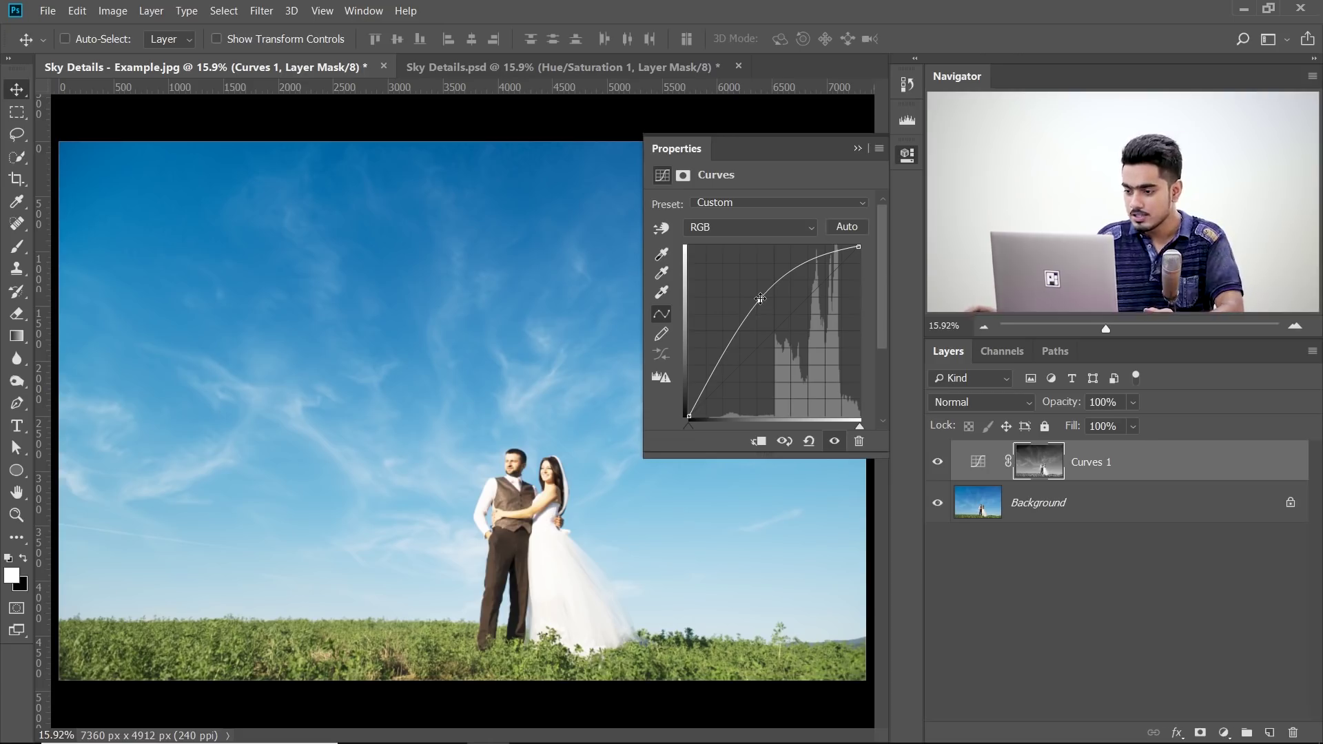
left_click_drag(761, 298, 787, 268)
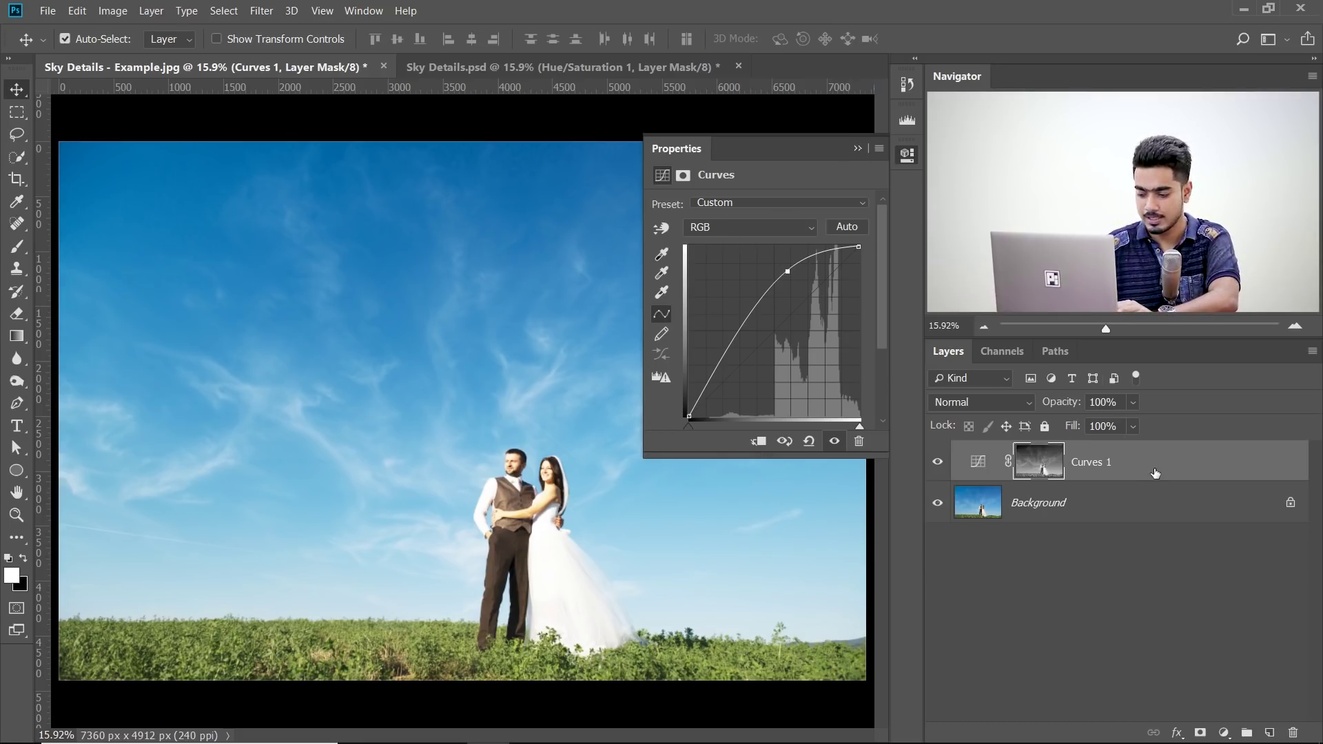
- Duplicate the Curves 1 layer and bend the copy's curve downward to darken it
key("ctrl+j")
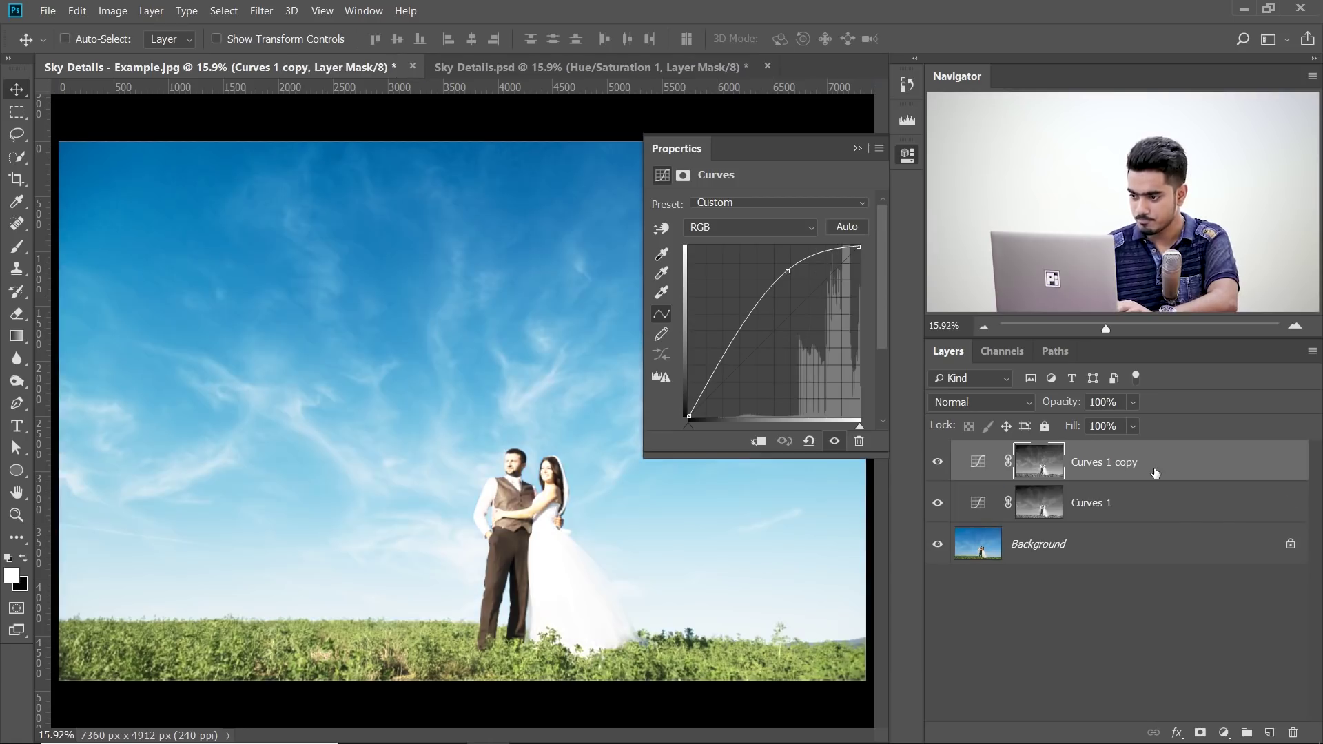
left_click_drag(783, 269, 825, 316)
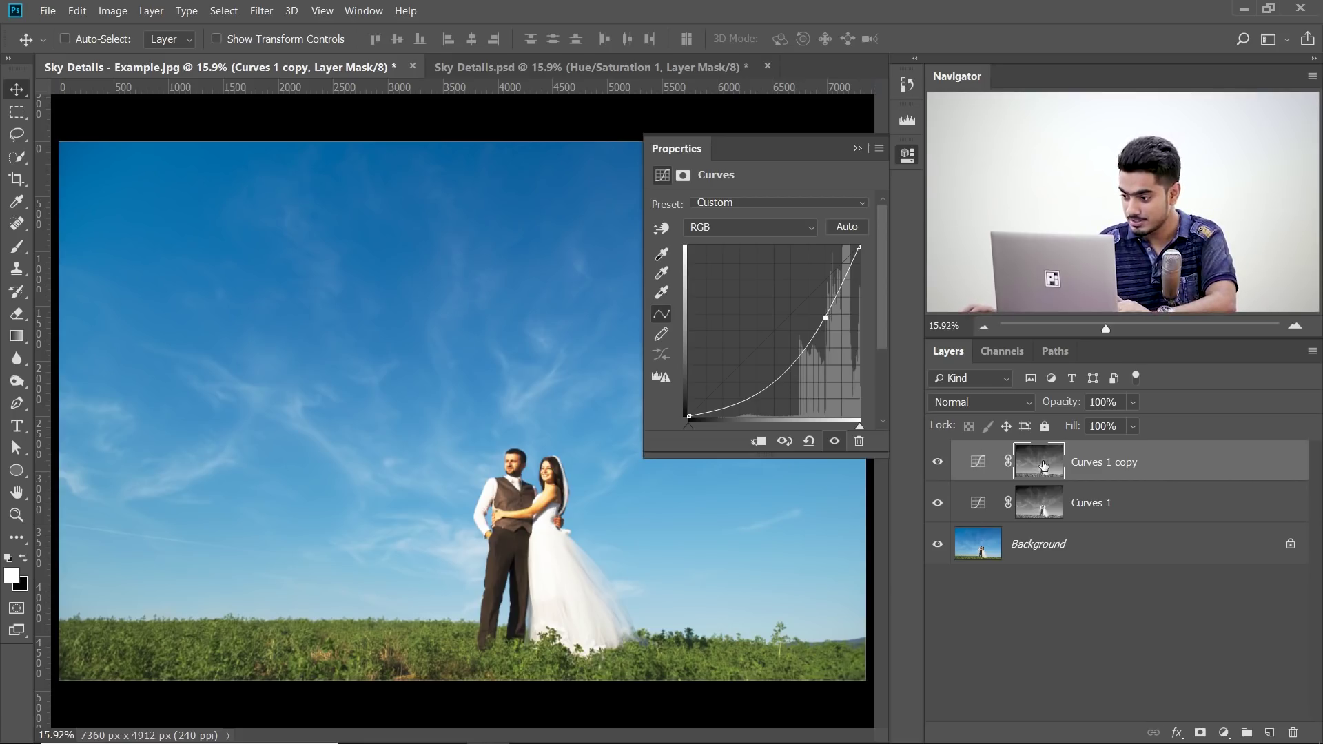
- Invert the mask of Curves 1 copy and fine-tune its downward curve to deepen the dark parts of the sky
key("ctrl")
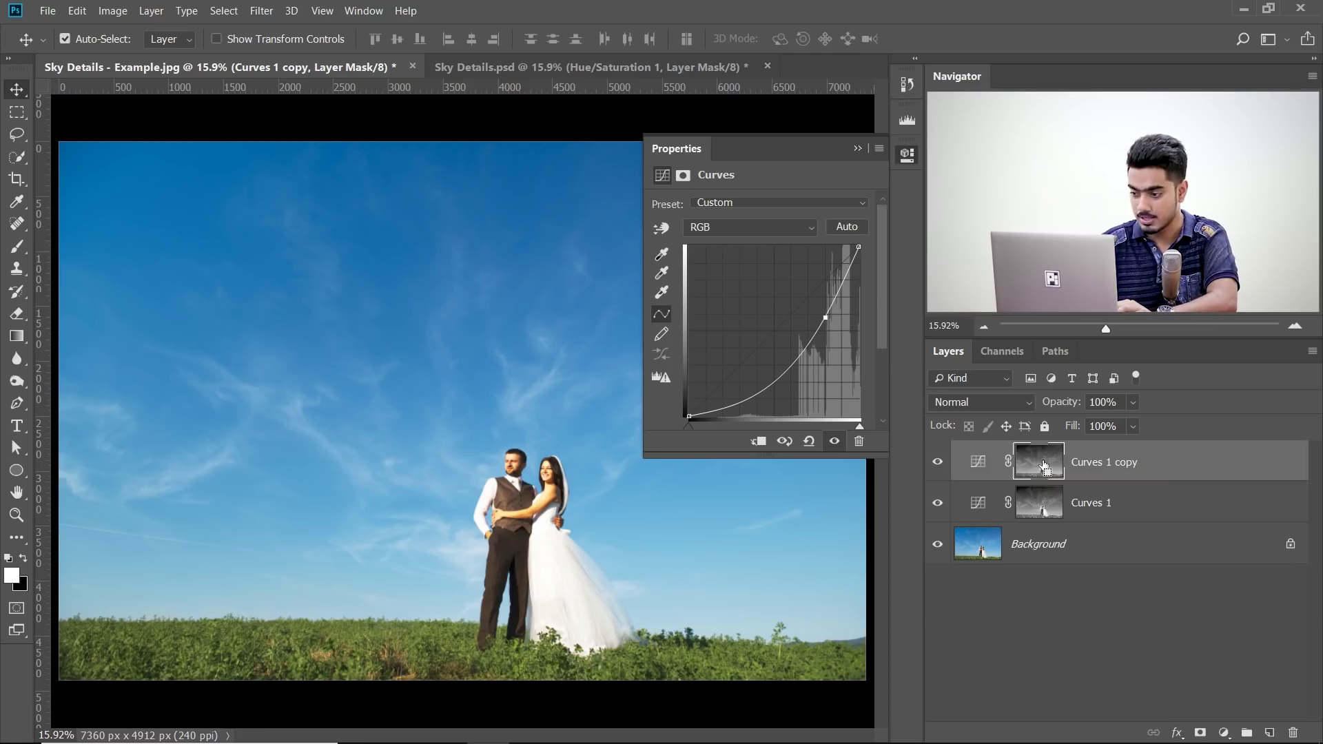
key("ctrl+i")
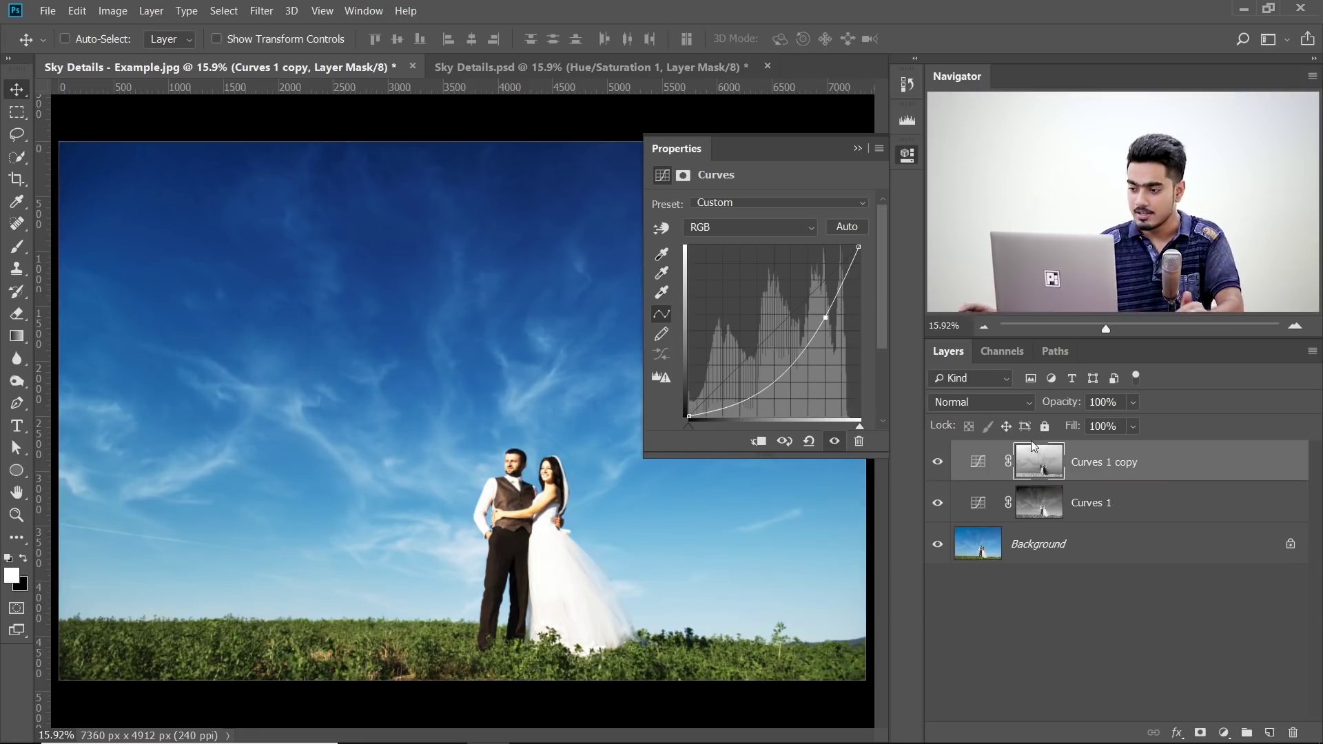
left_click_drag(825, 318, 836, 319)
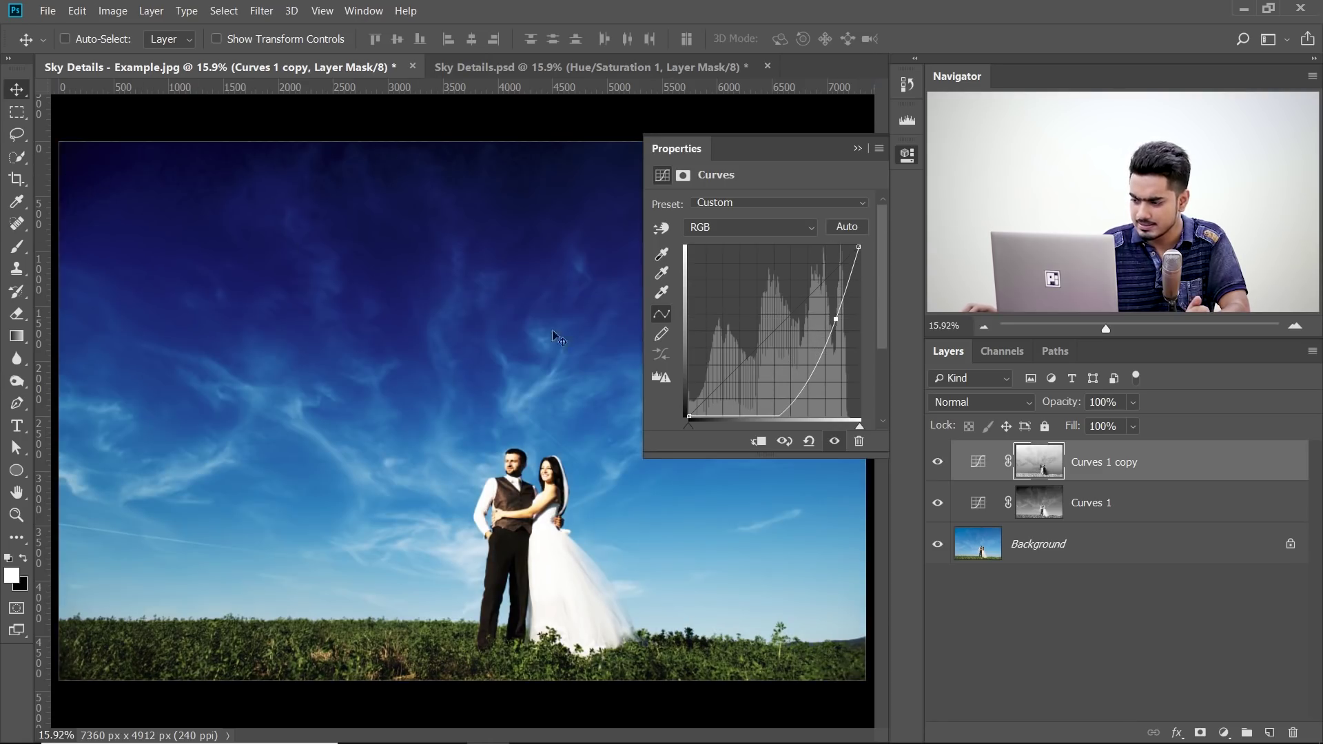
left_click_drag(836, 319, 830, 316)
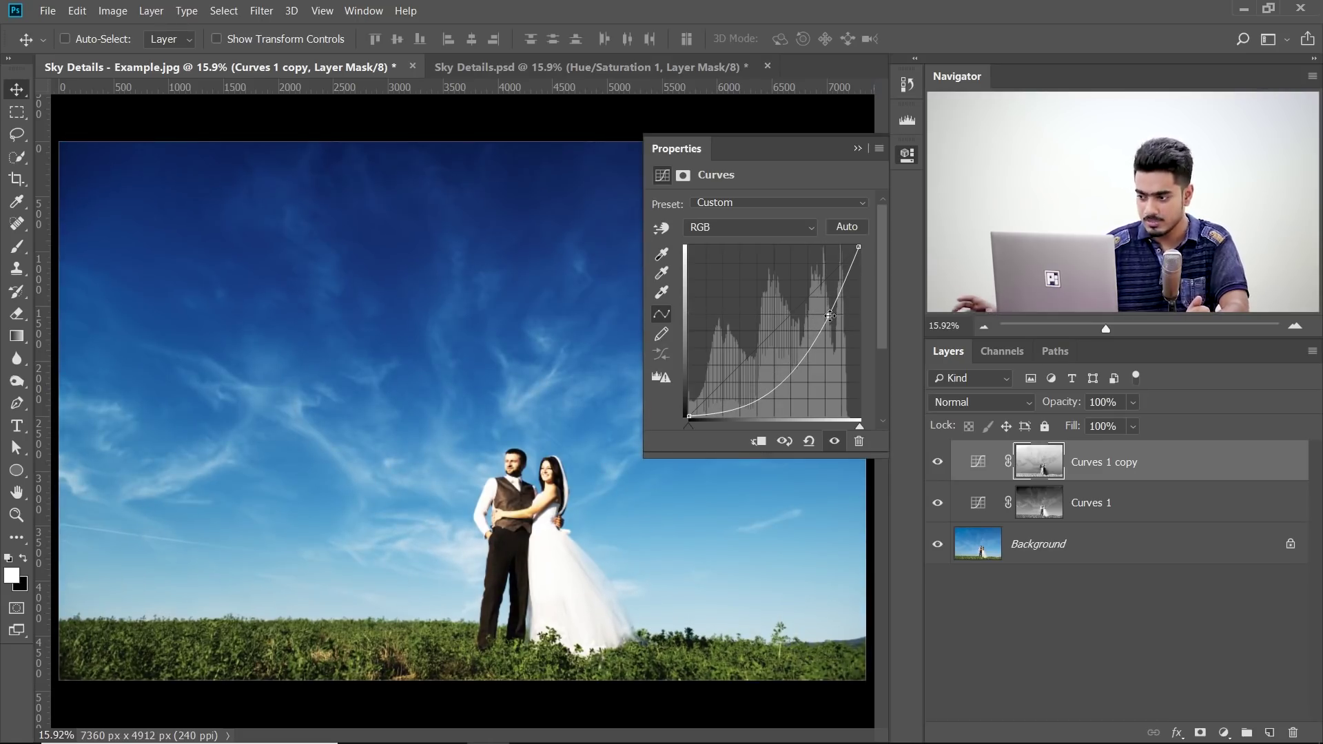
- Slightly readjust the brightening curve point of the Curves 1 layer and collapse its adjustment settings
left_click(984, 518)
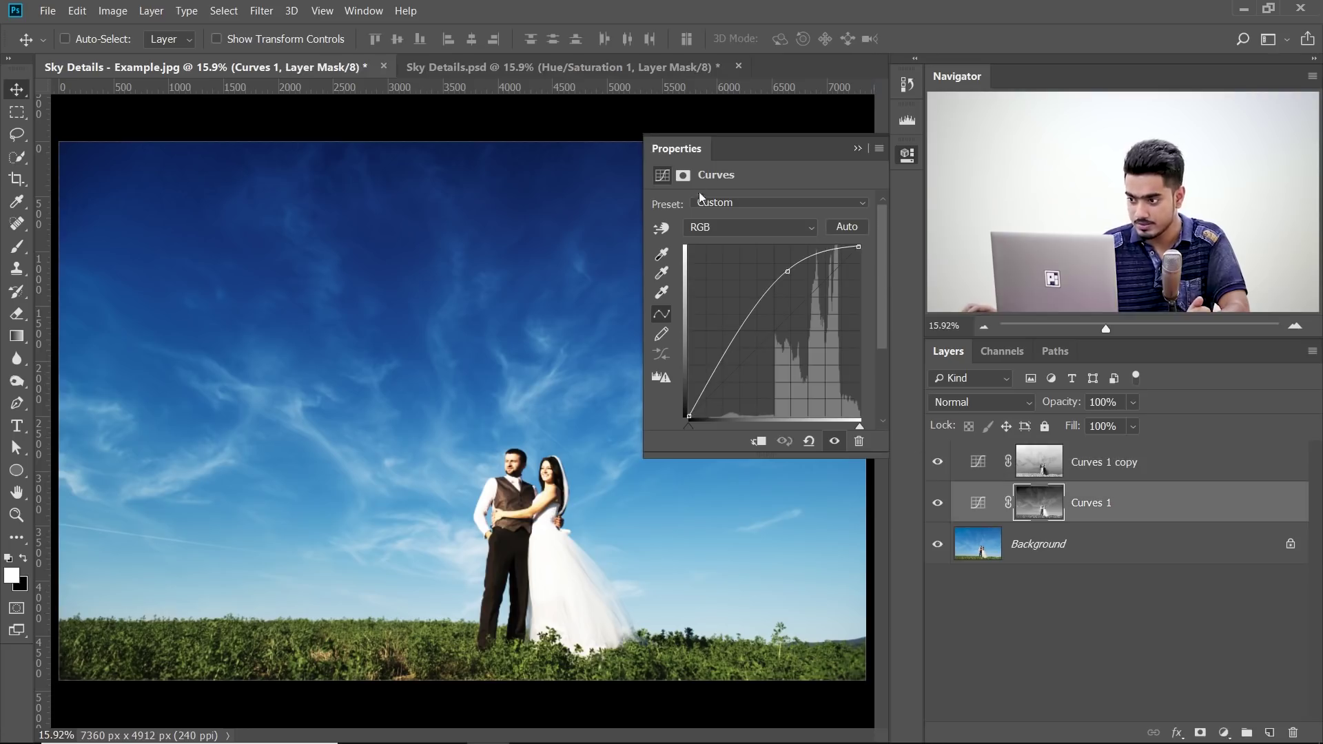
mouse_move(789, 273)
left_mouse_down()
mouse_move(774, 271)
mouse_move(784, 276)
left_mouse_up()
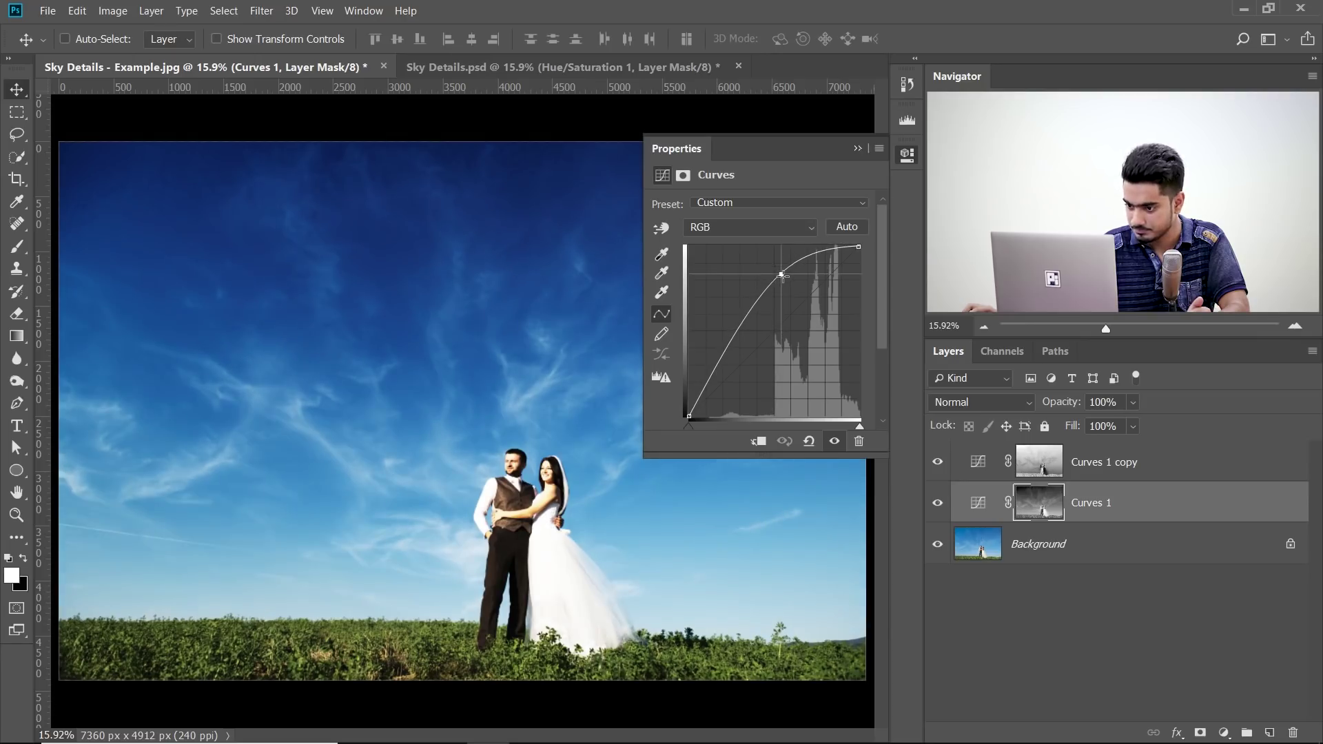
left_click(859, 148)
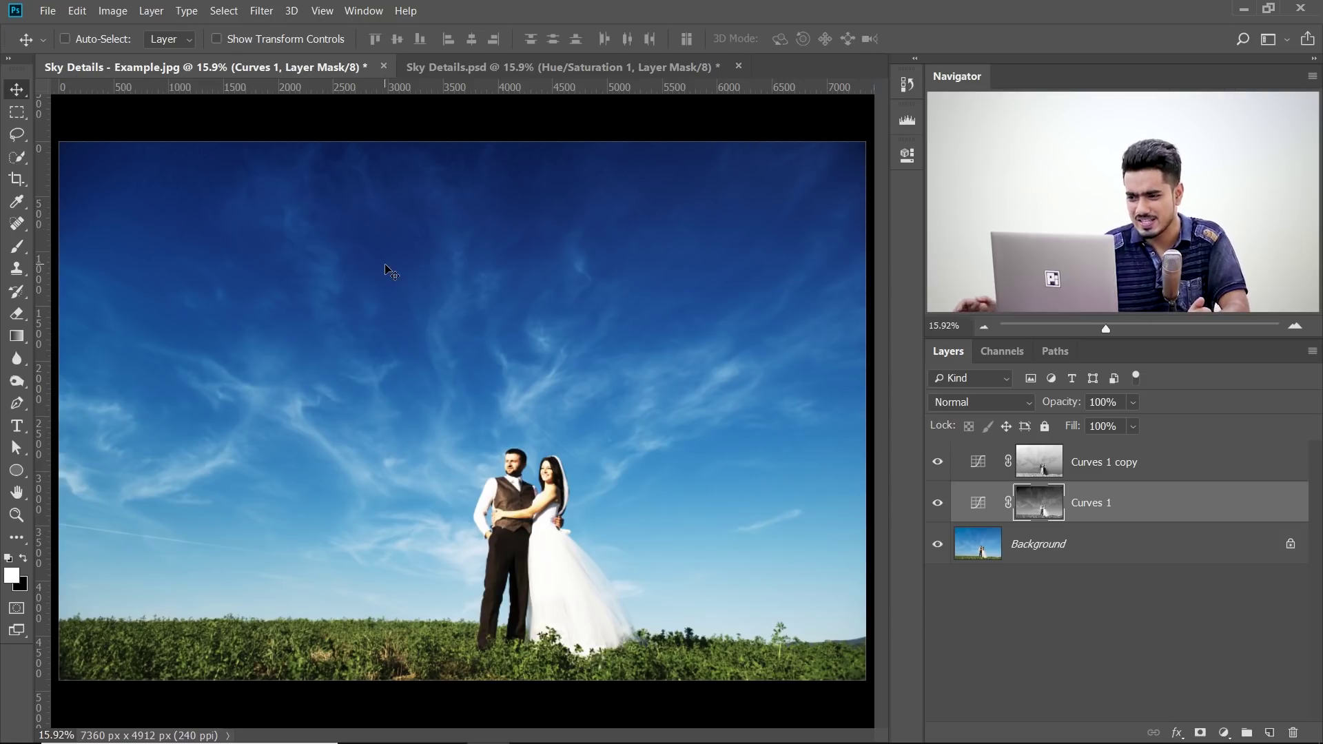
- Crop the excess sky off the photo's upper edge with an unconstrained ratio, leaving about 7360 x 4303 px
scroll(385, 269, "down", 1)
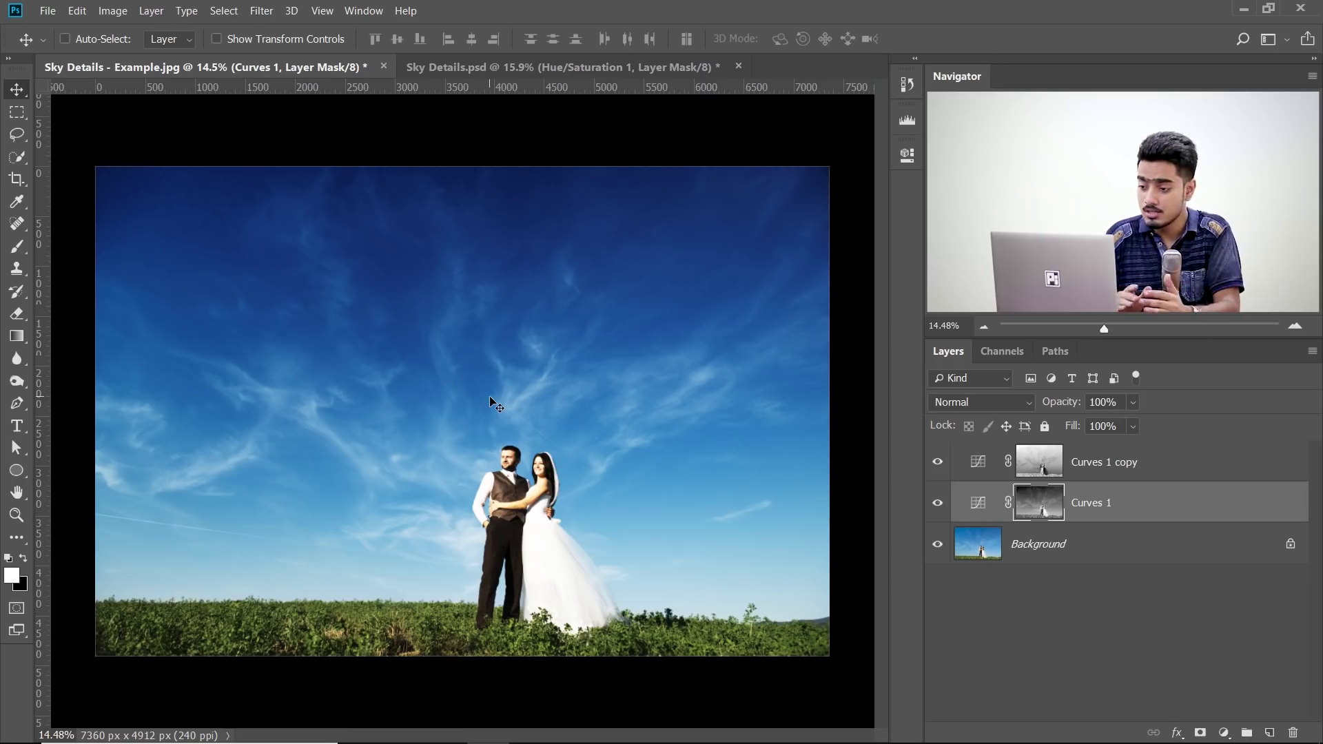
scroll(481, 353, "up", 1)
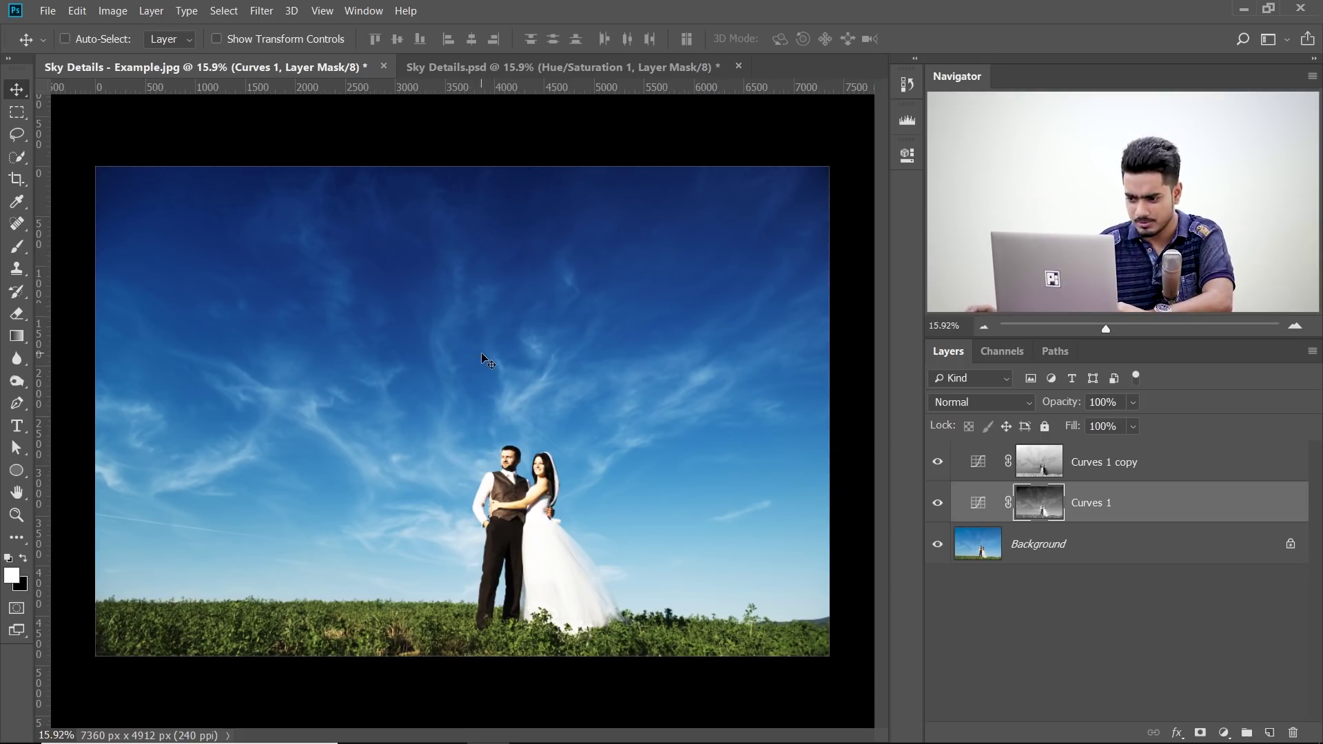
key("c")
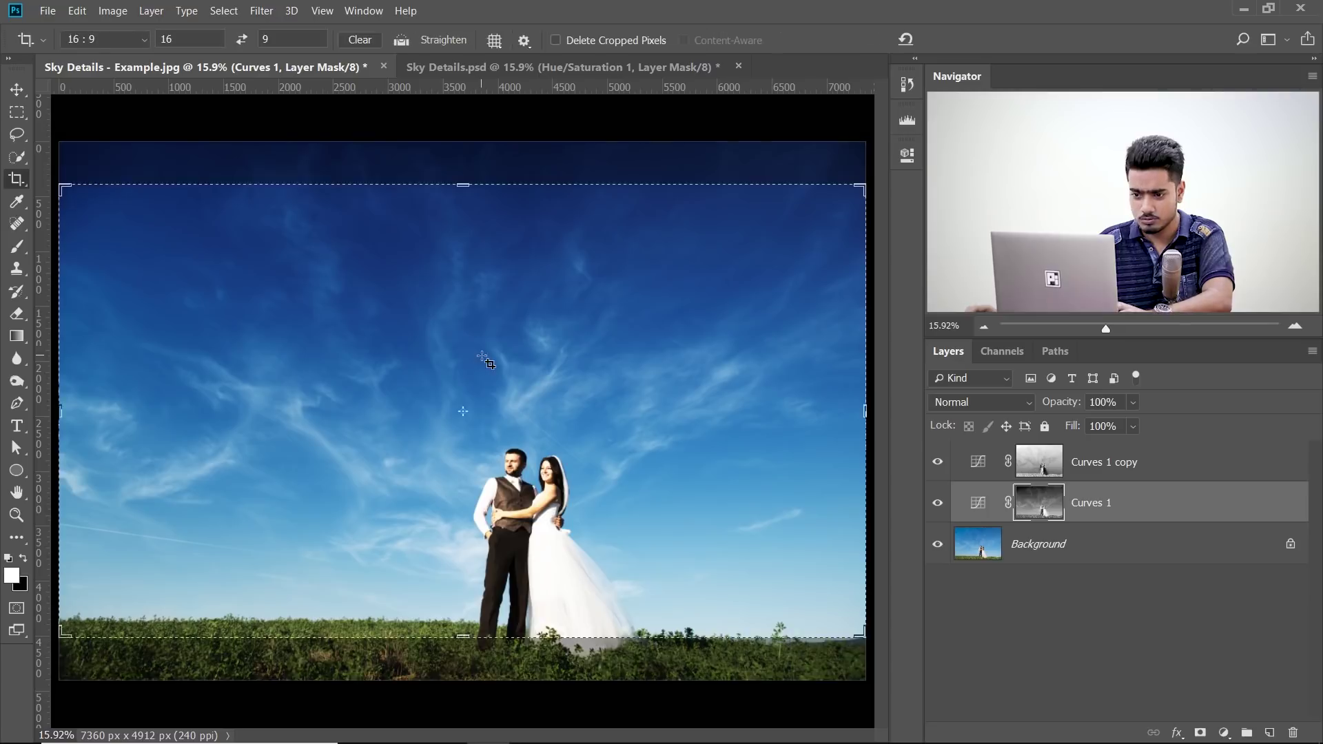
left_click(97, 40)
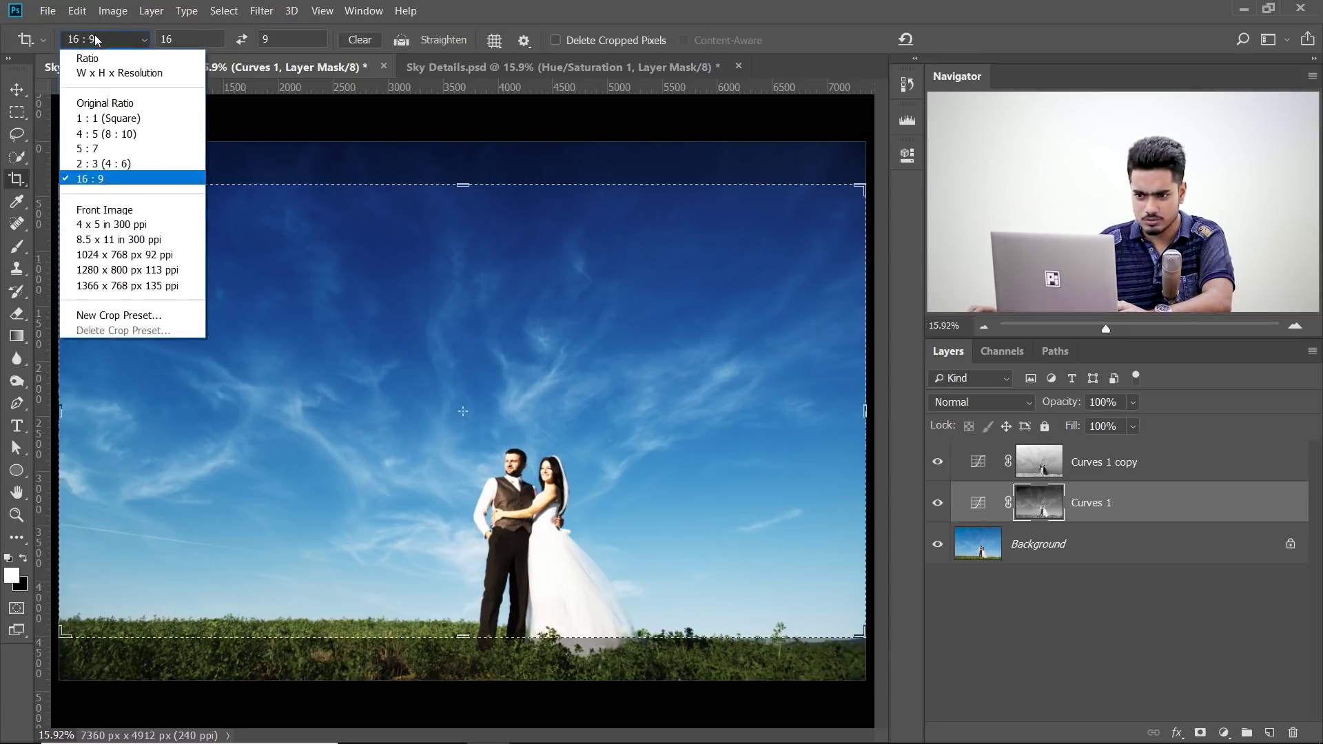
left_click(117, 183)
left_click_drag(478, 422, 475, 380)
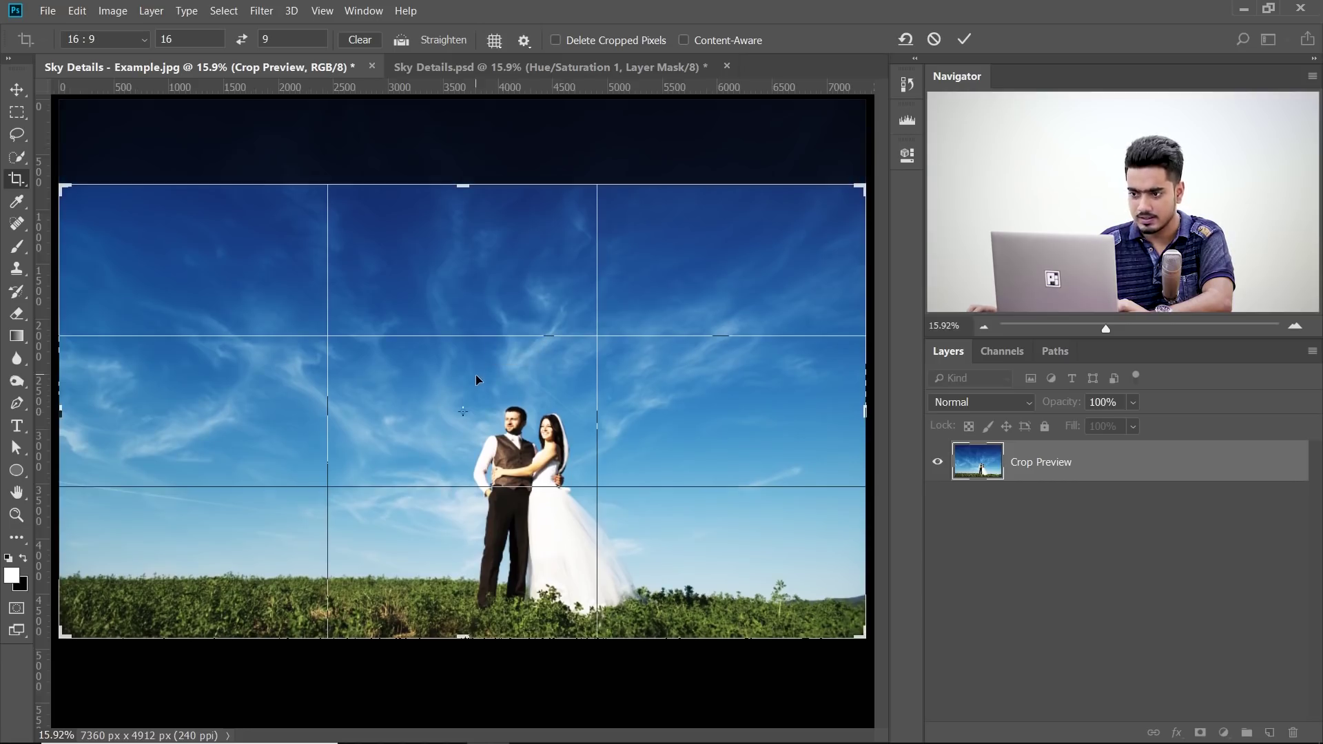
left_click(374, 46)
mouse_move(466, 176)
left_mouse_down()
mouse_move(466, 164)
mouse_move(466, 178)
left_mouse_up()
key("Return")
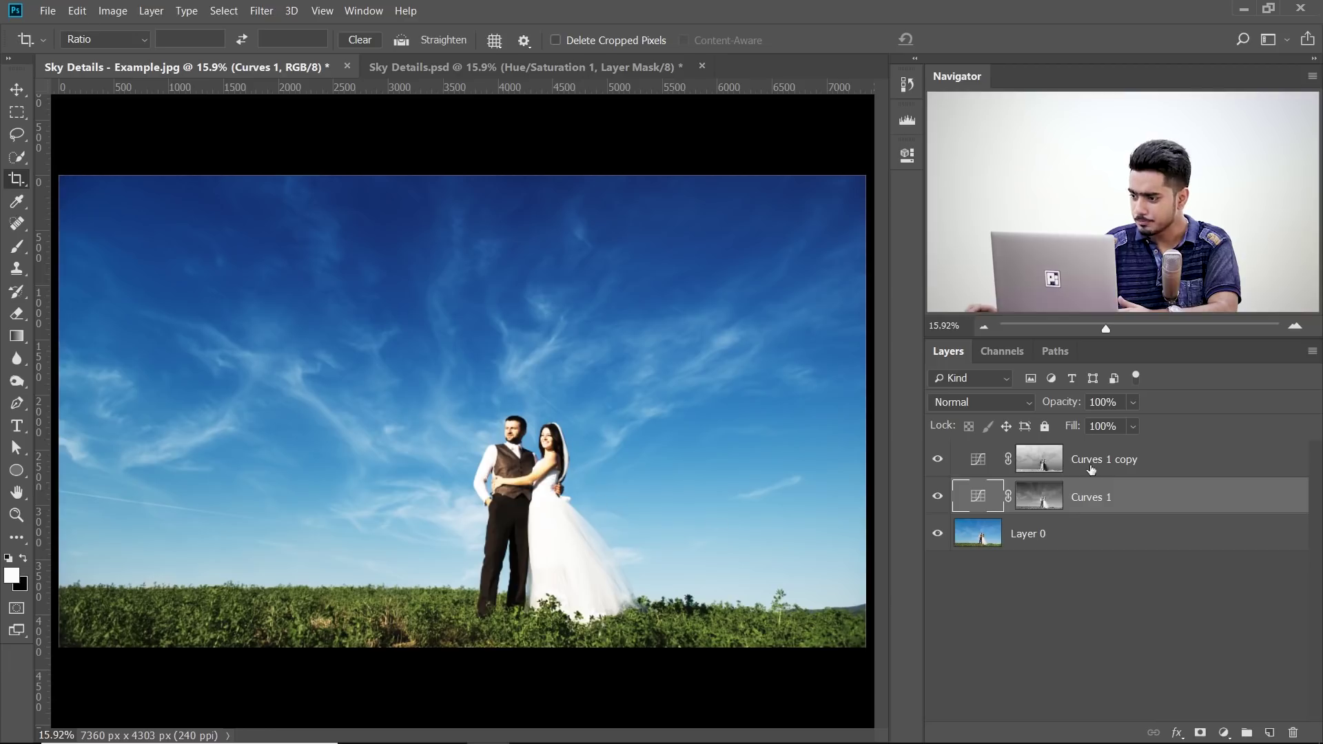
- Hide the Curves 1 copy and Curves 1 layers to view the cropped photo without the sky adjustments
left_click(943, 464)
left_click(942, 499)
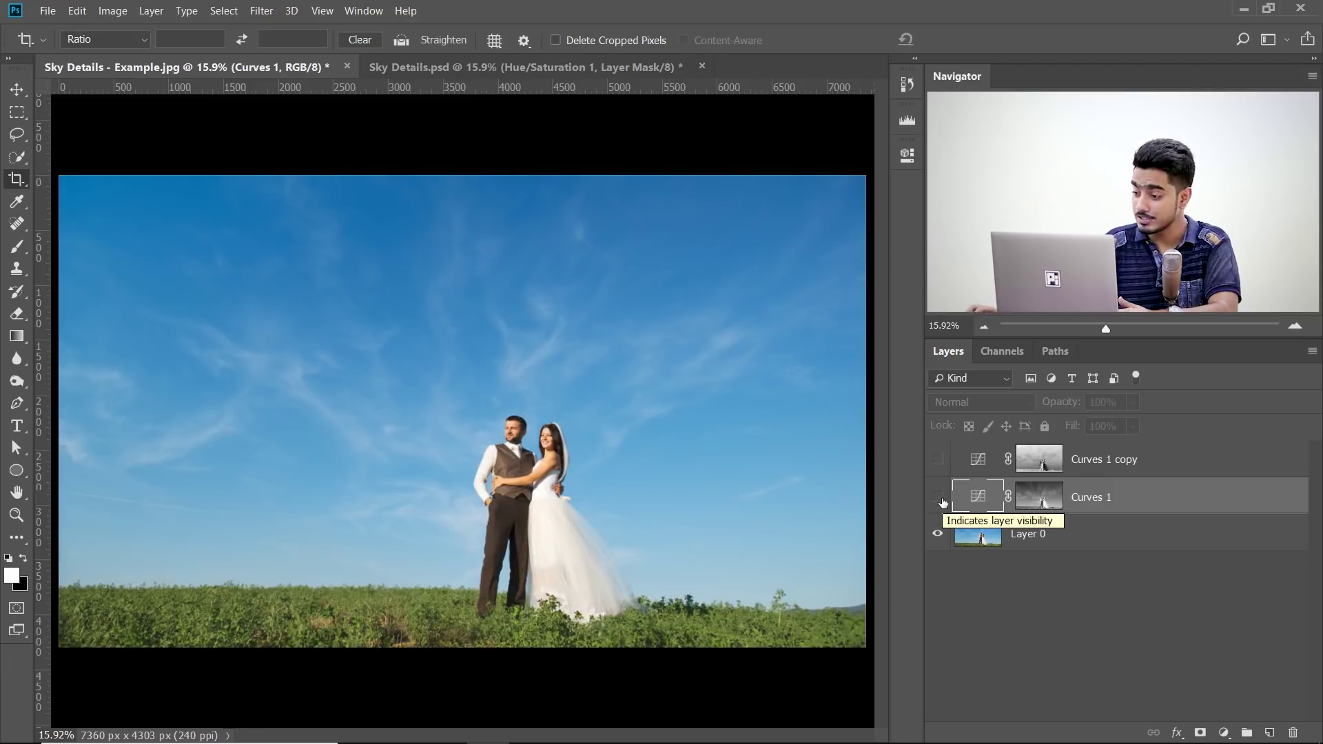
- Show the Curves 1 and Curves 1 copy layers again and combine them into one group
left_click(939, 498)
left_click(939, 460)
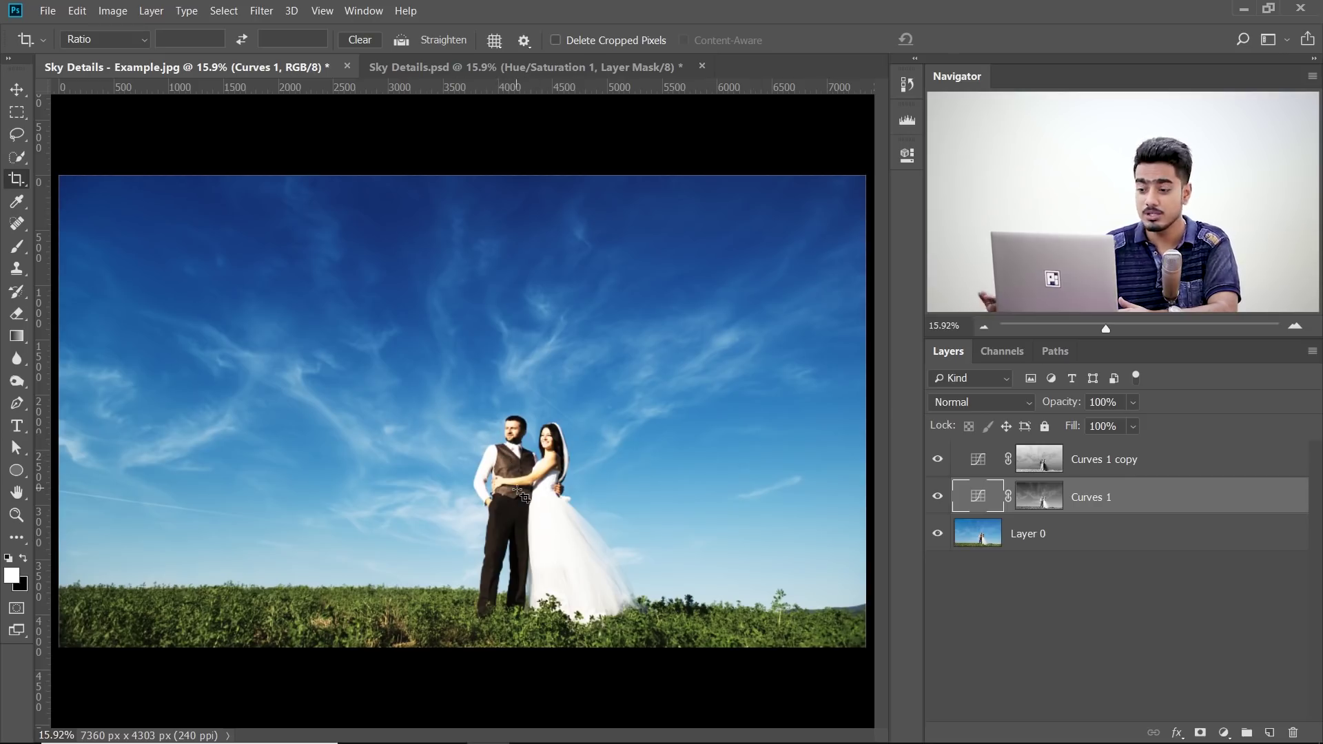
left_click(15, 90)
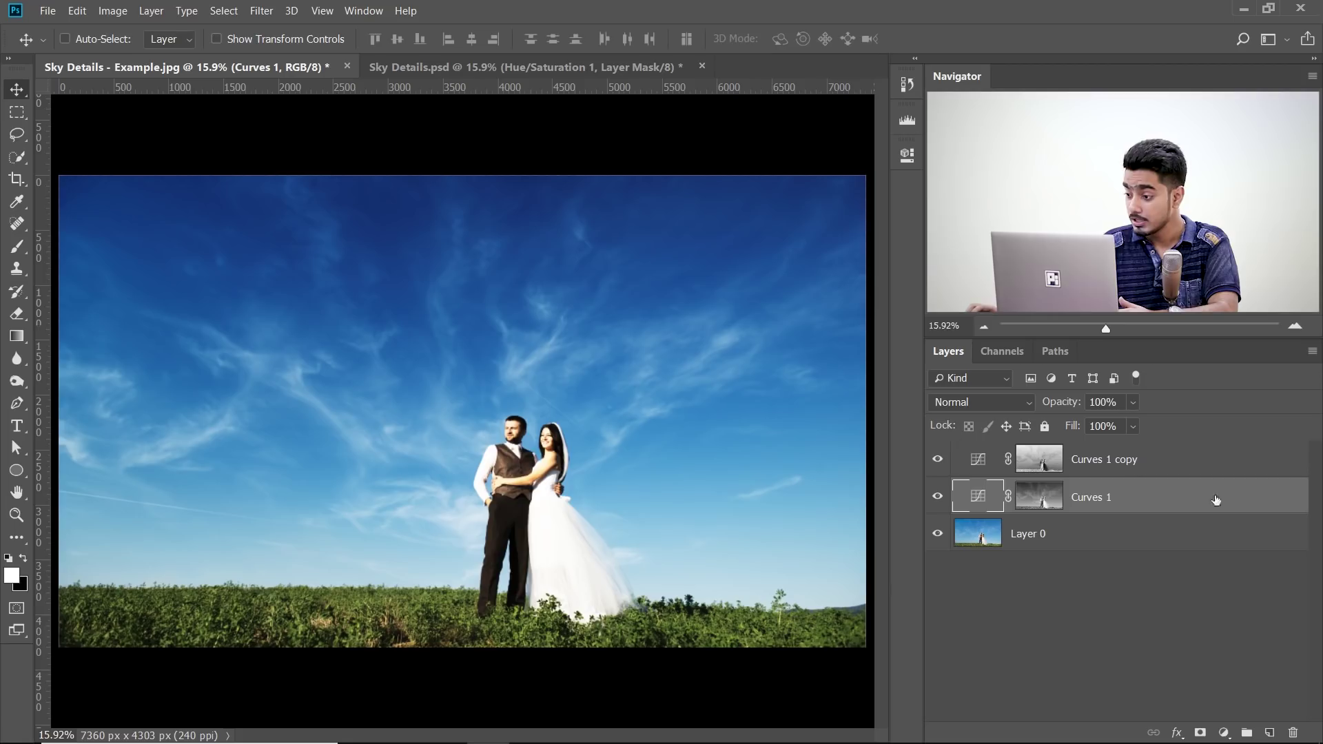
left_click(1227, 461, "ctrl")
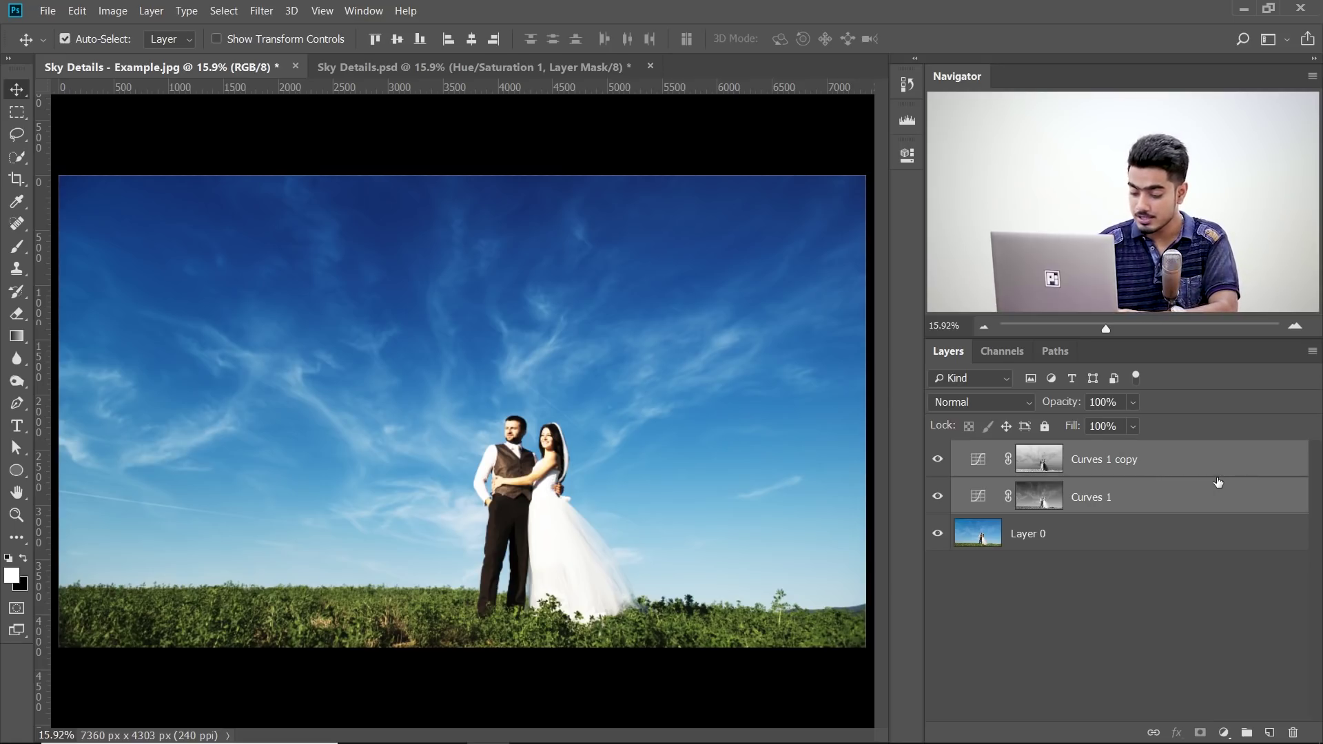
key("ctrl+g")
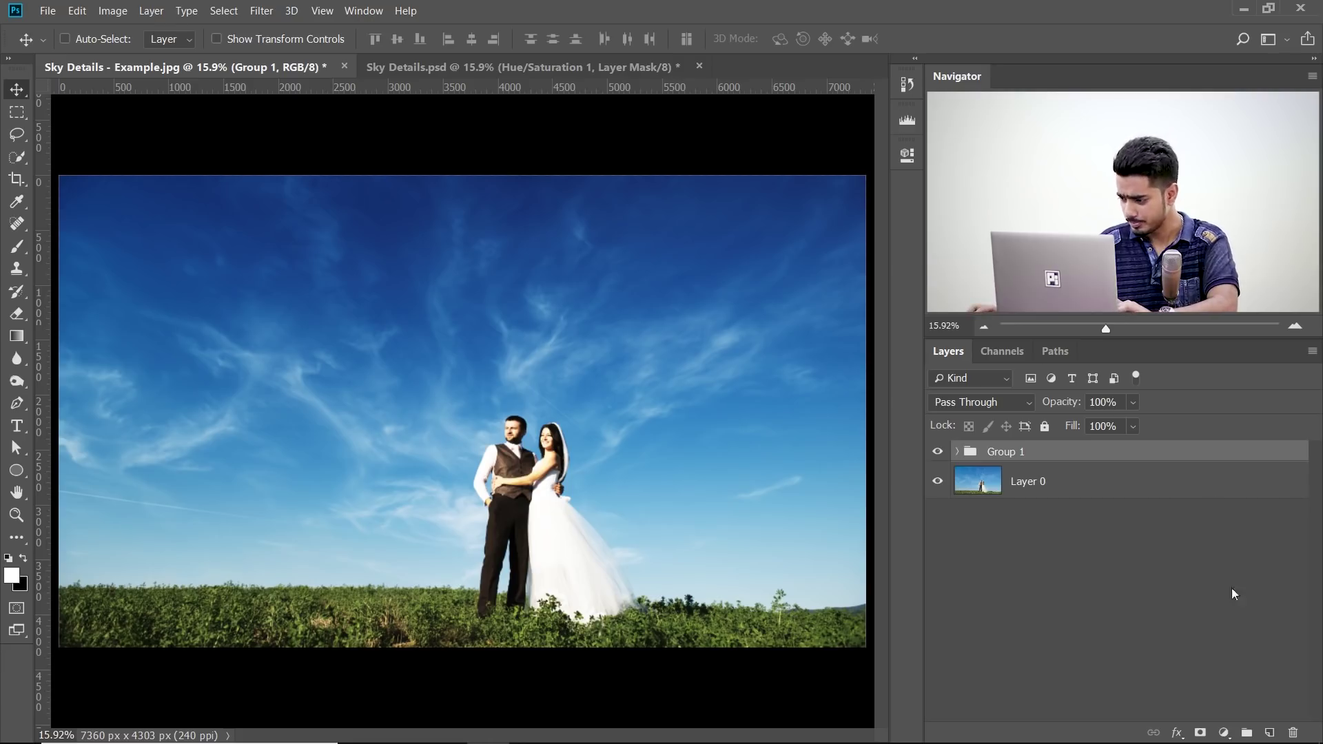
- Add a white layer mask to the group and set up a soft black Brush of 387 px
left_click(1200, 733)
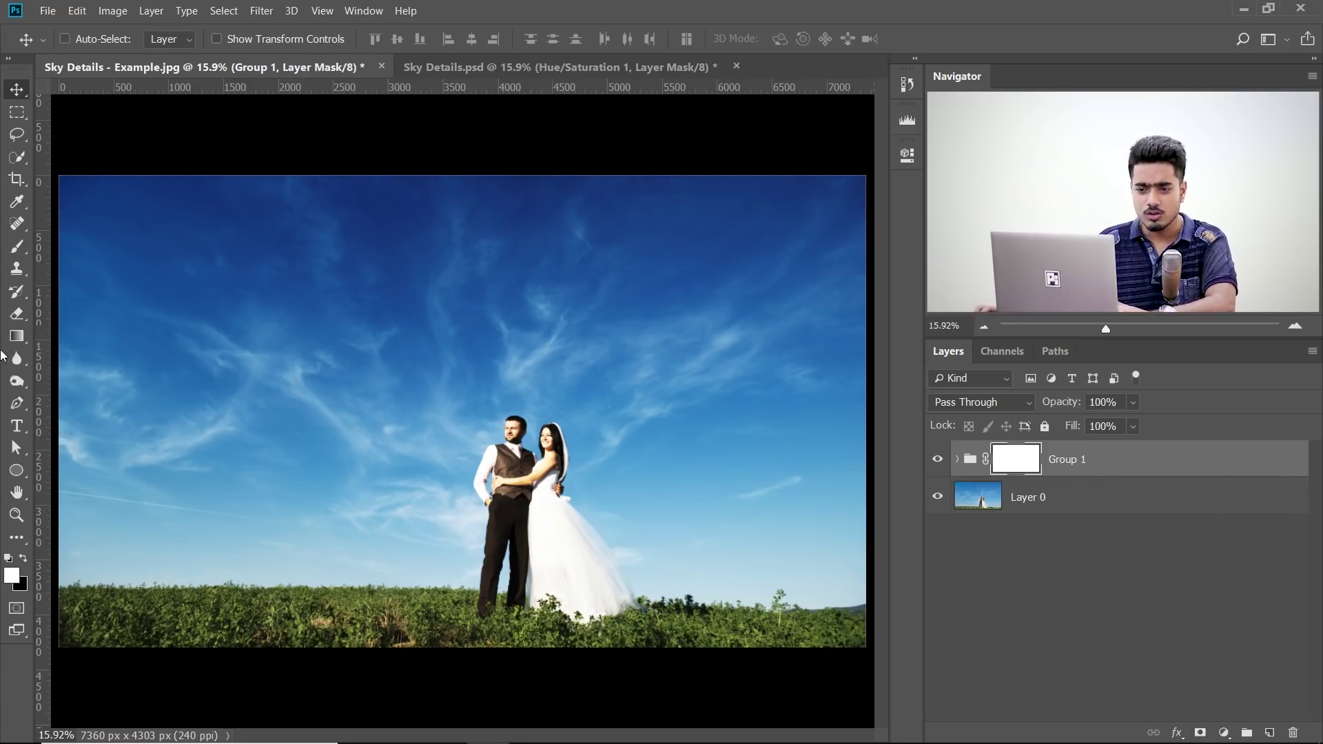
left_click(16, 246)
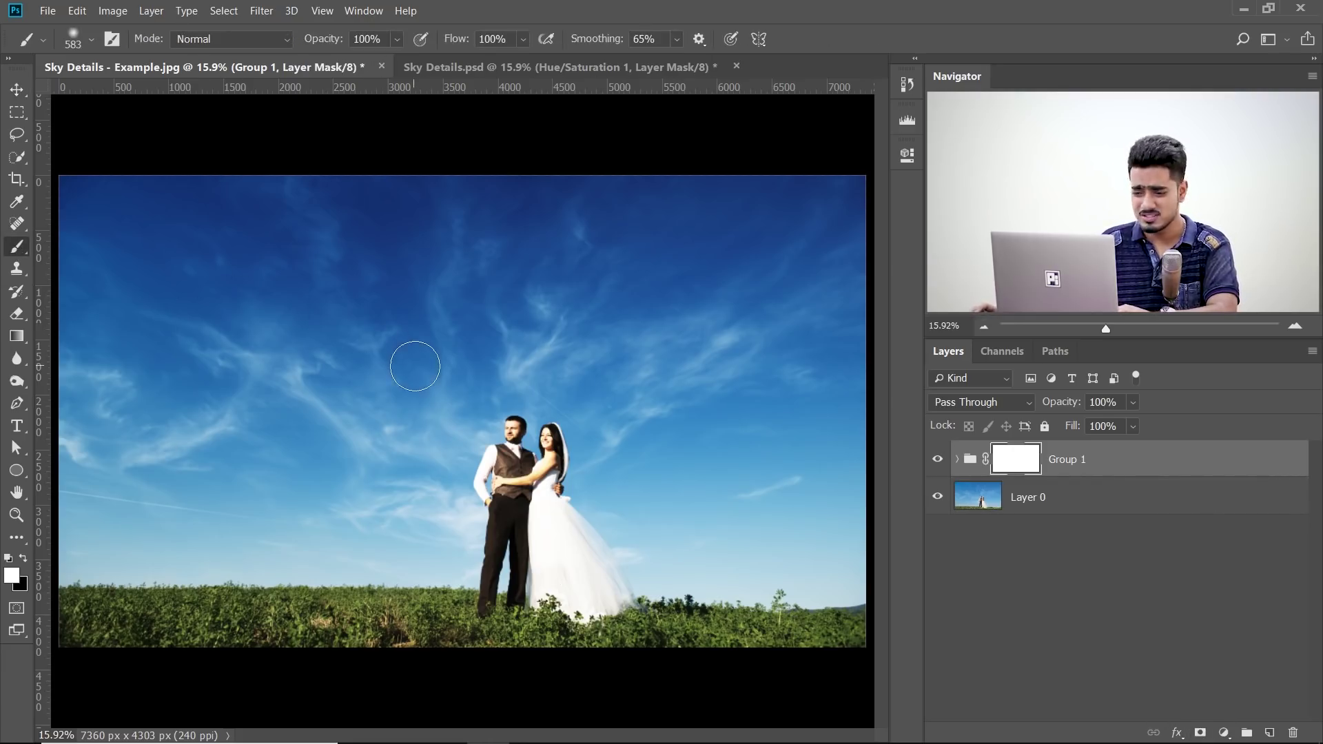
left_click_drag(419, 366, 430, 364)
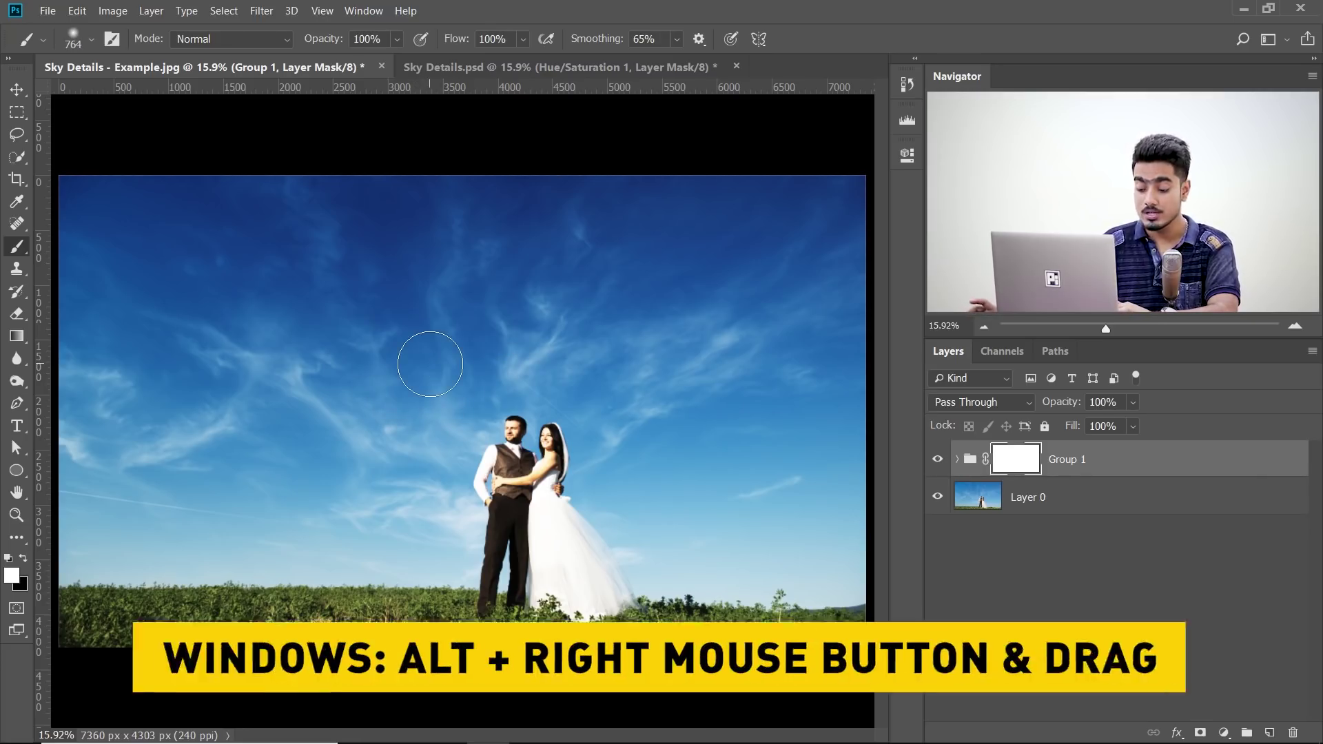
key("alt")
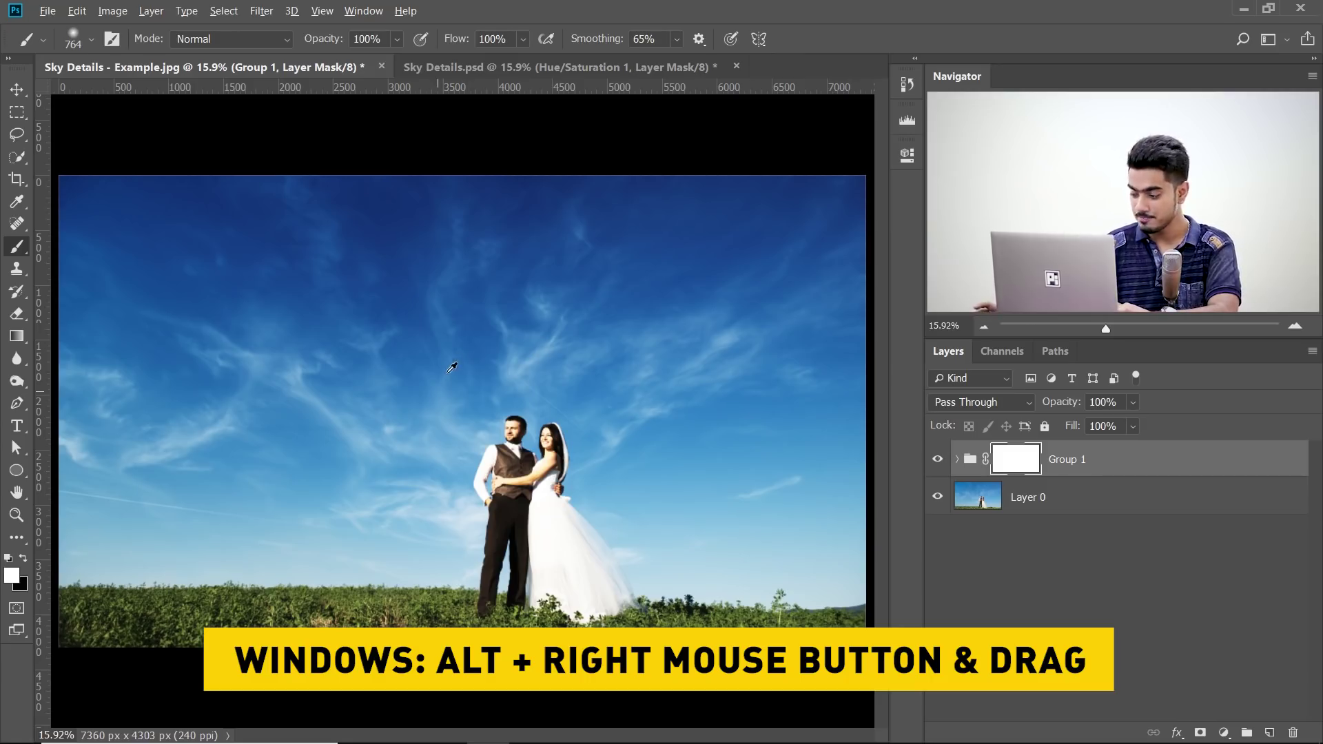
mouse_move(449, 366)
left_mouse_down()
mouse_move(486, 363)
mouse_move(451, 364)
left_mouse_up()
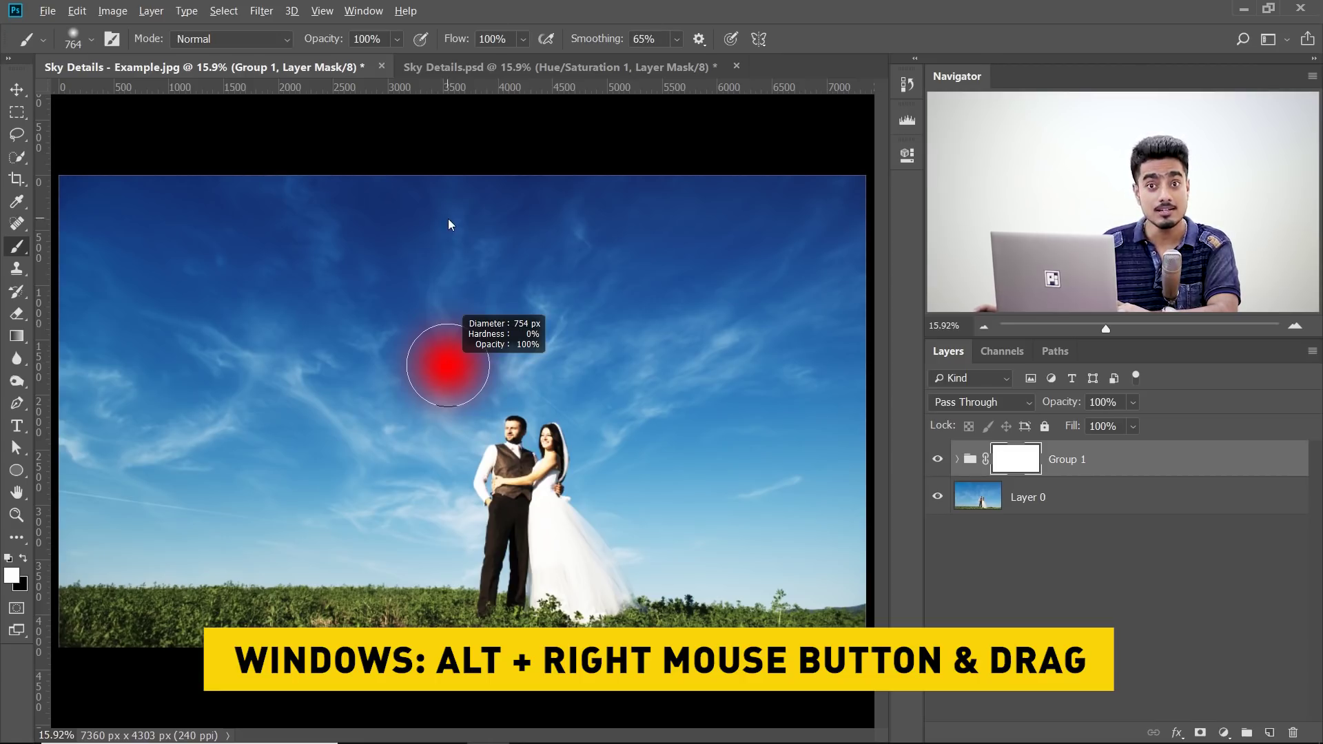
mouse_move(448, 225)
left_mouse_down()
mouse_move(448, 490)
mouse_move(445, 223)
left_mouse_up()
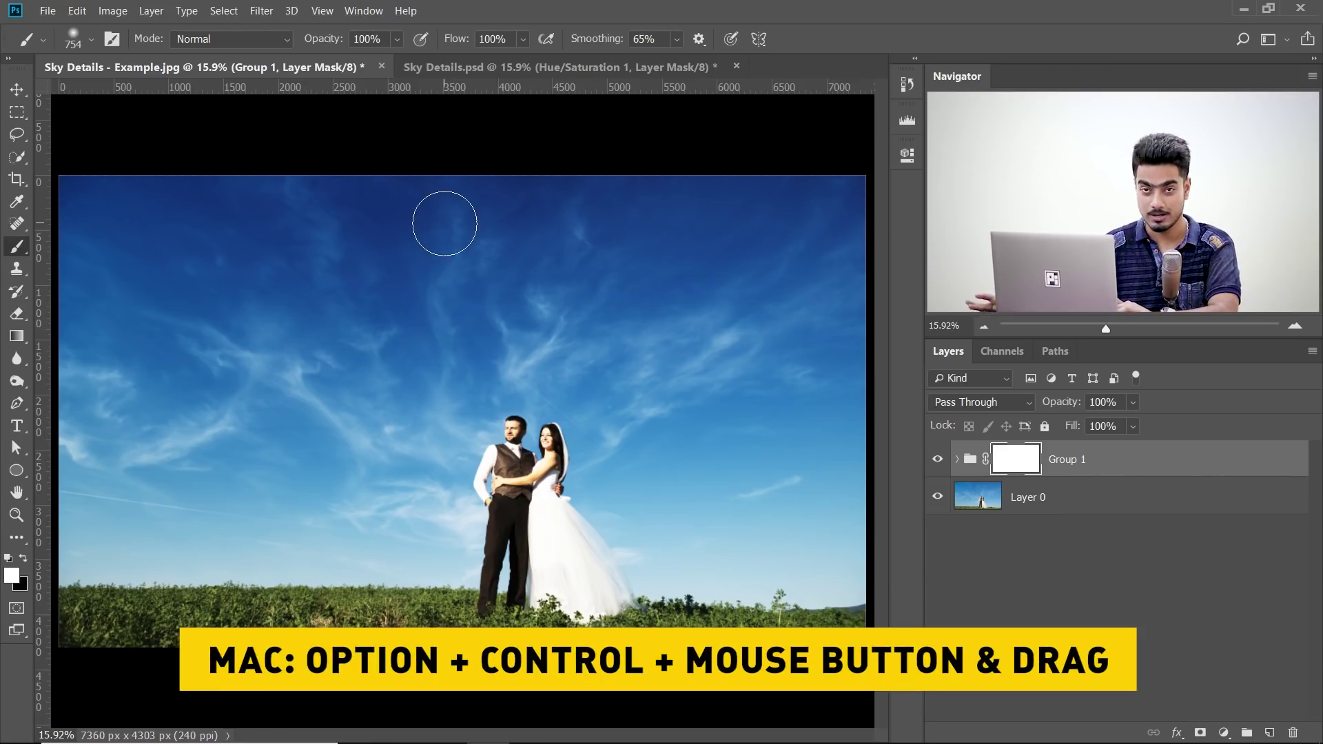
left_click_drag(511, 525, 497, 530)
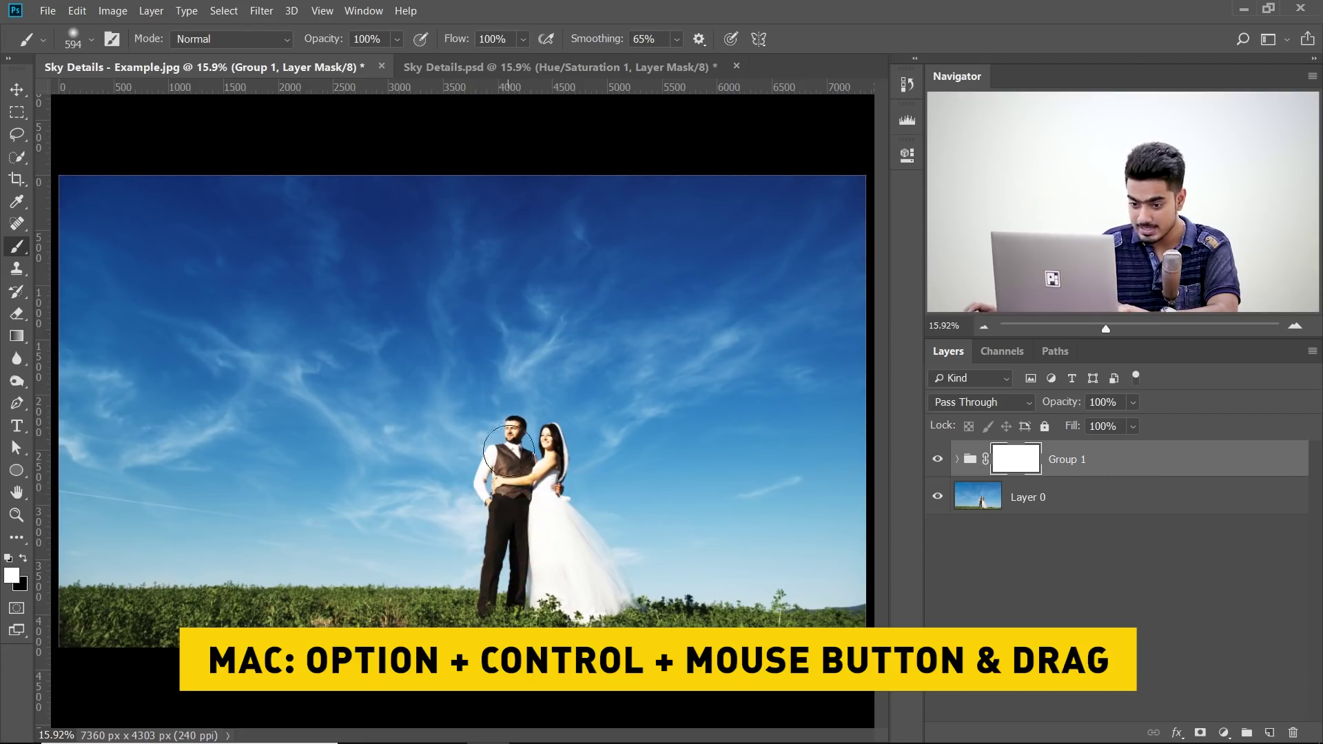
key("x")
left_click_drag(508, 445, 500, 445)
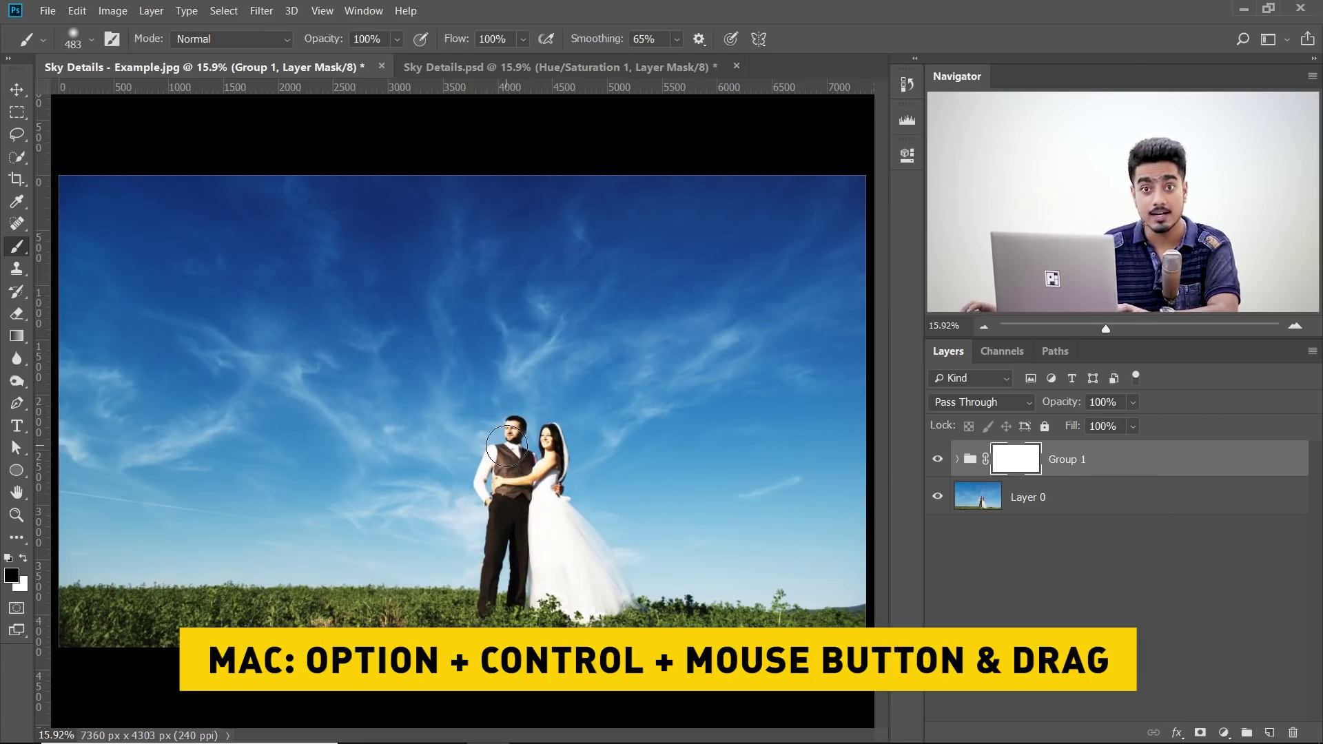
left_click_drag(517, 460, 534, 461)
left_click_drag(503, 402, 491, 401)
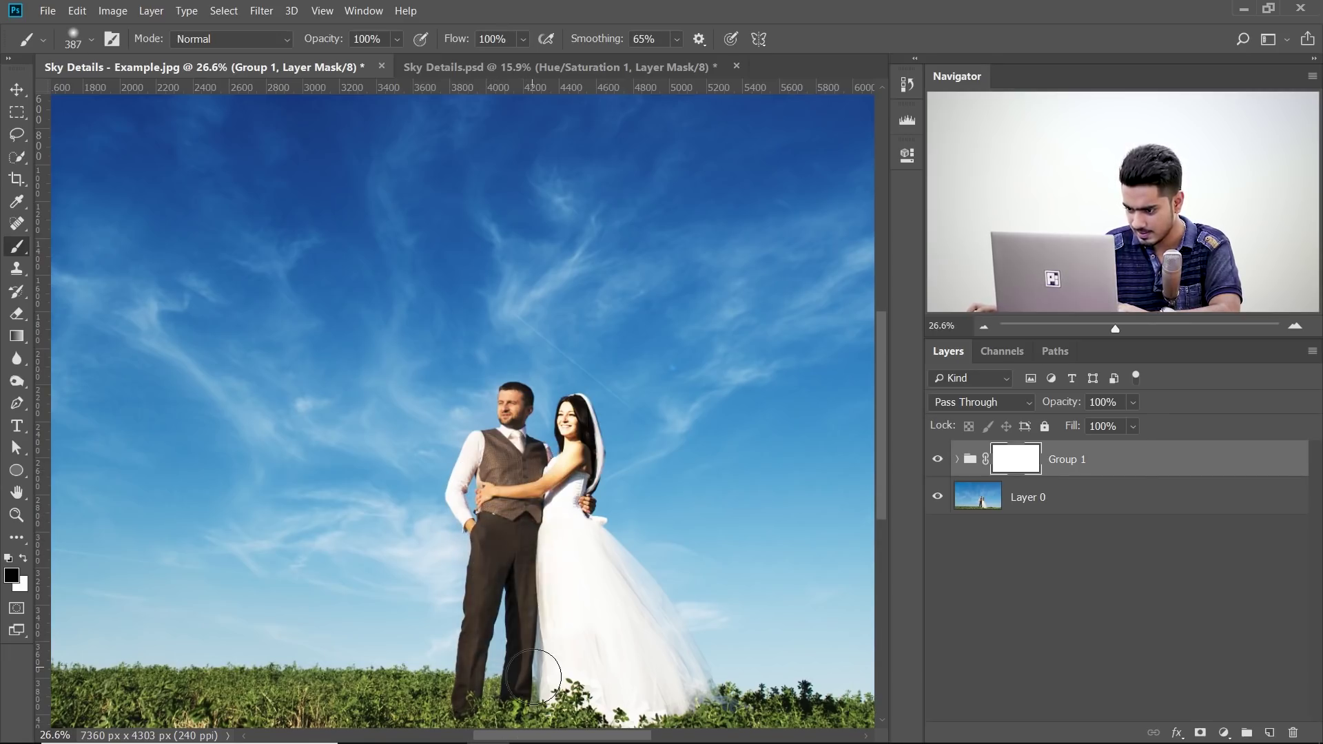
- Paint over the couple in black on the group mask, with brush smoothing reduced to 0%
mouse_move(565, 422)
left_mouse_down()
mouse_move(579, 455)
mouse_move(566, 510)
mouse_move(624, 631)
left_mouse_up()
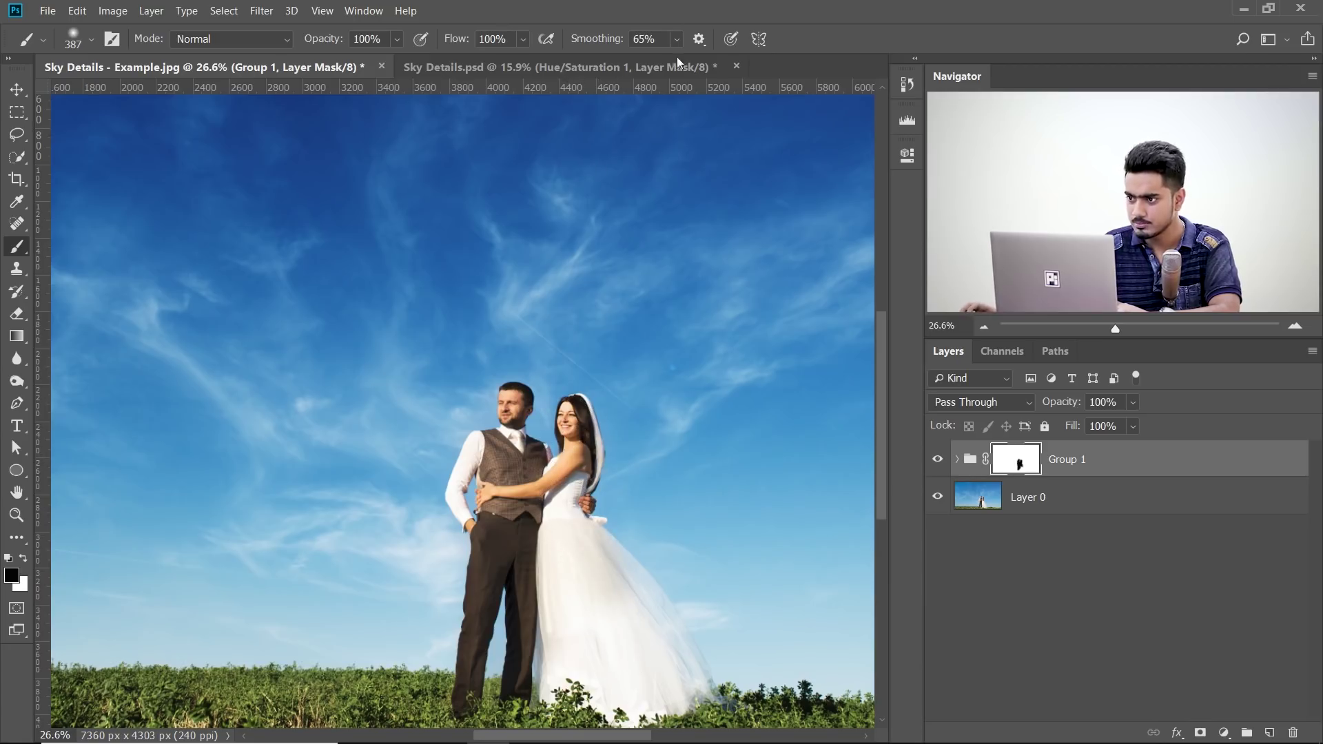
left_click_drag(662, 59, 632, 59)
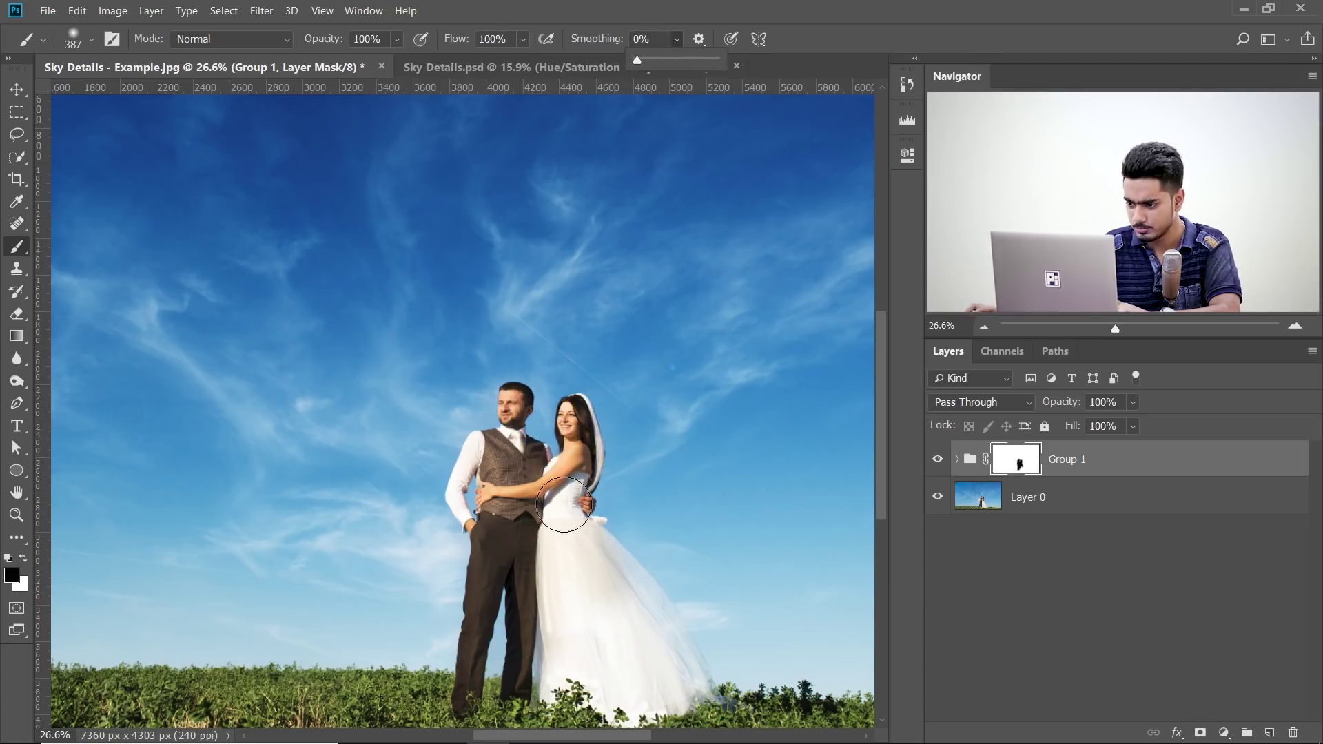
mouse_move(575, 431)
left_mouse_down()
mouse_move(629, 588)
mouse_move(671, 630)
mouse_move(648, 620)
mouse_move(604, 675)
mouse_move(552, 540)
mouse_move(603, 710)
mouse_move(635, 662)
mouse_move(667, 715)
mouse_move(623, 700)
mouse_move(634, 685)
mouse_move(611, 671)
left_mouse_up()
- Enlarge the brush to 759 px and paint the whole strip of grass black on the group mask
scroll(602, 607, "down", 2)
scroll(602, 607, "down", 1)
right_click(591, 606, "alt")
left_click_drag(189, 623, 827, 630)
- Mask the edge of the bride's dress in black and restore the sky beside it with a smaller white brush
scroll(653, 565, "up", 5)
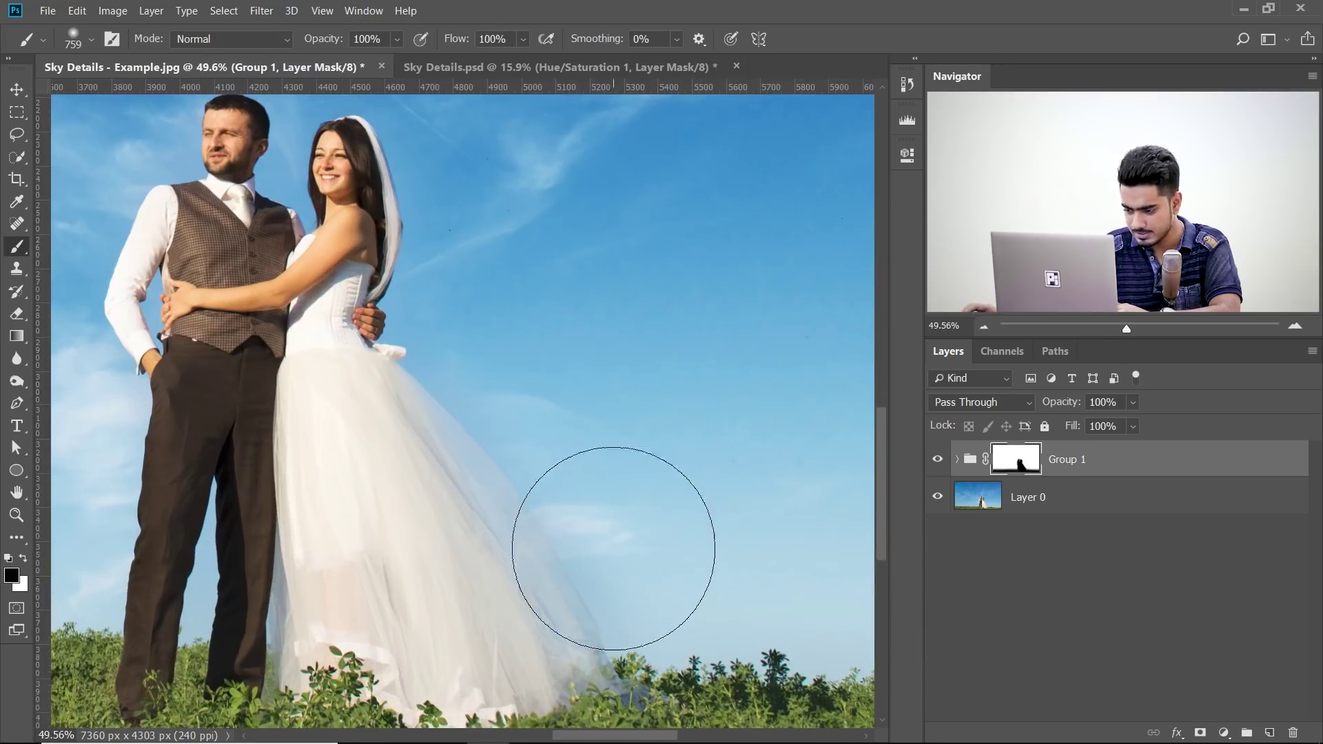
right_click(600, 472, "alt")
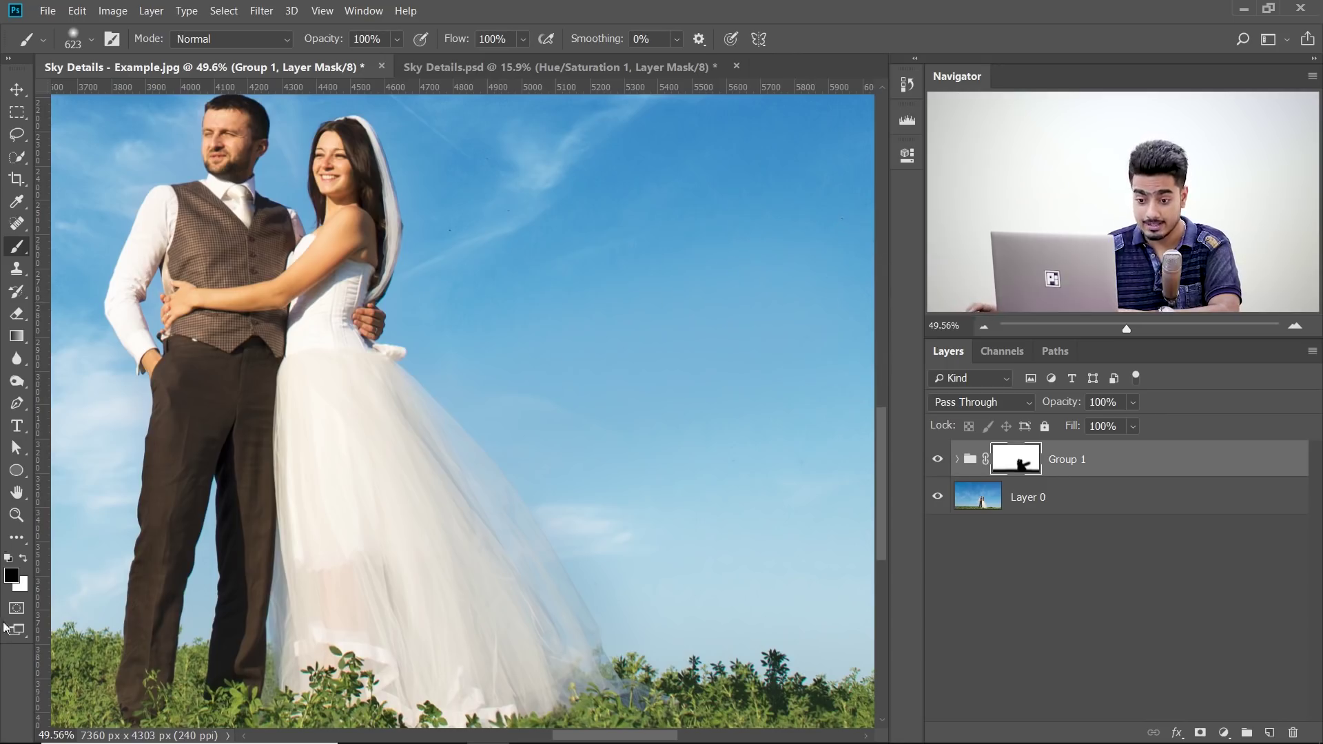
key("x")
right_click(638, 313, "alt")
right_click(797, 426, "alt")
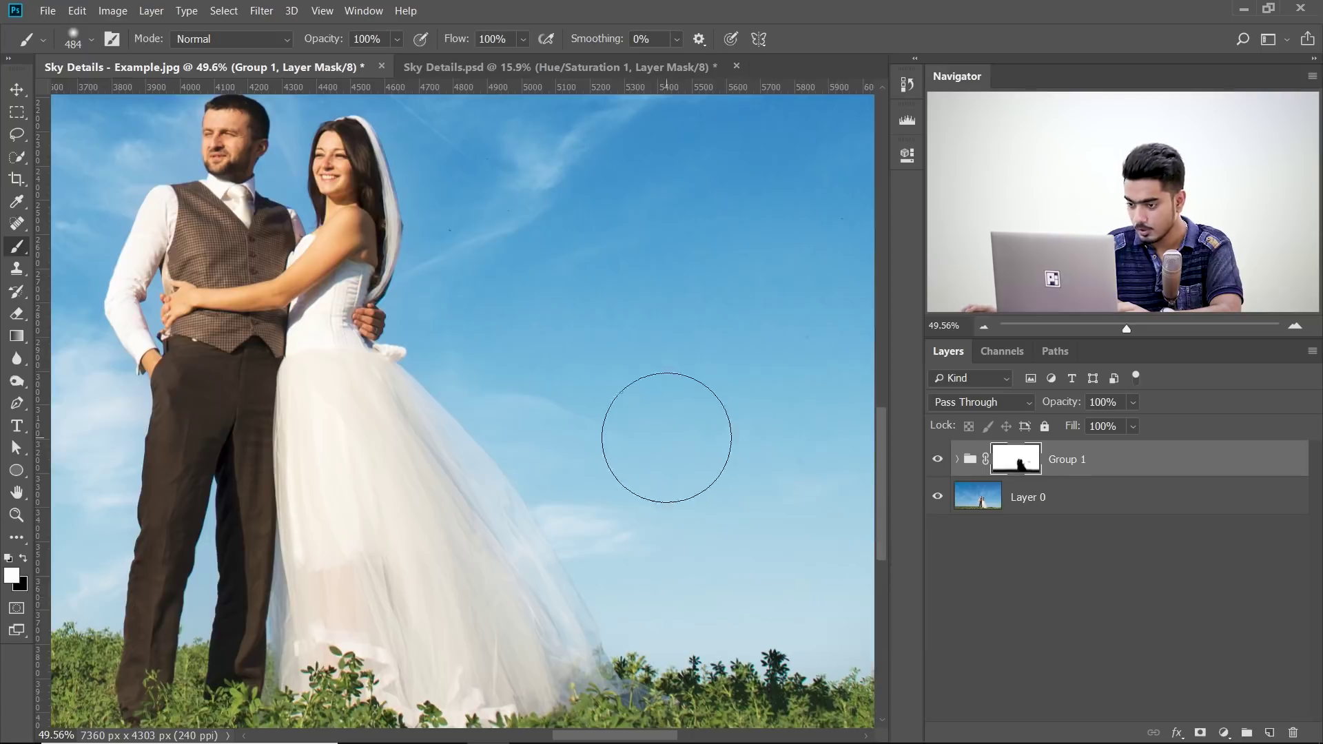
key("ctrl+0")
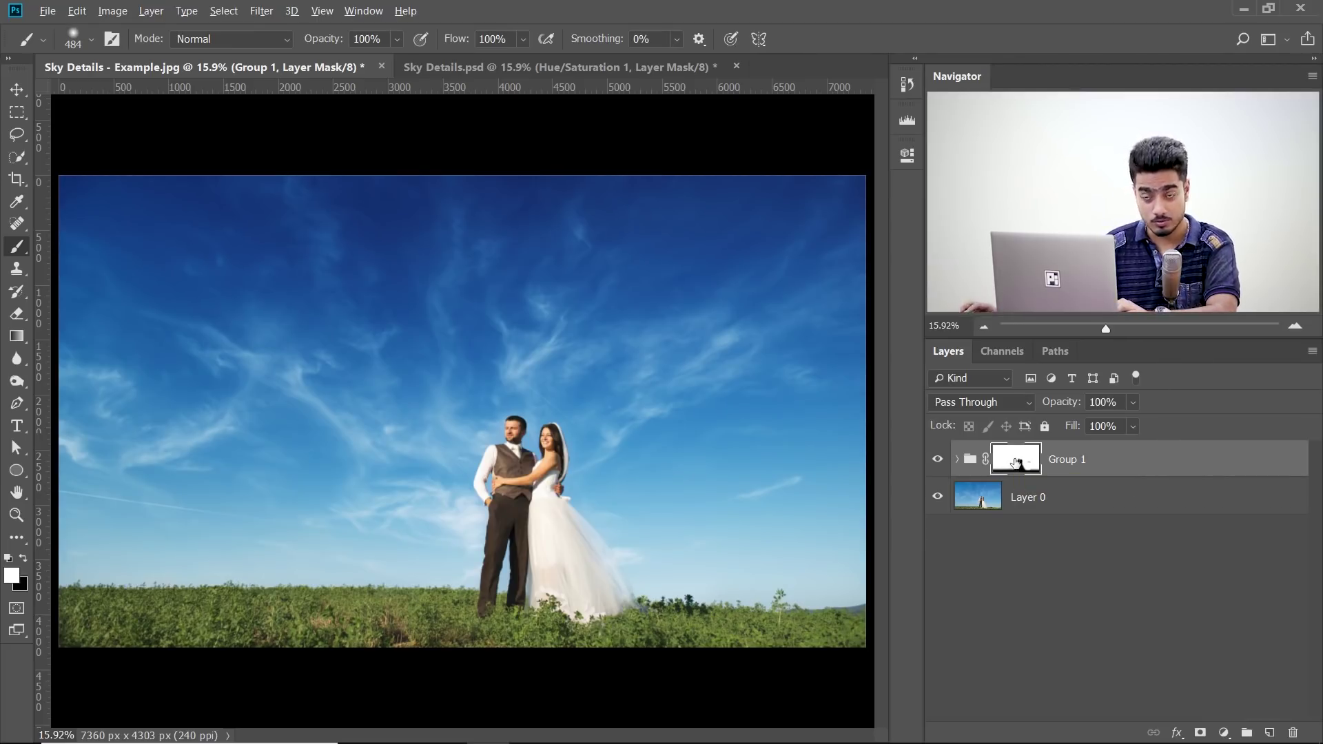
- View the group's painted layer mask on its own and delete it
left_click(1016, 462, "alt")
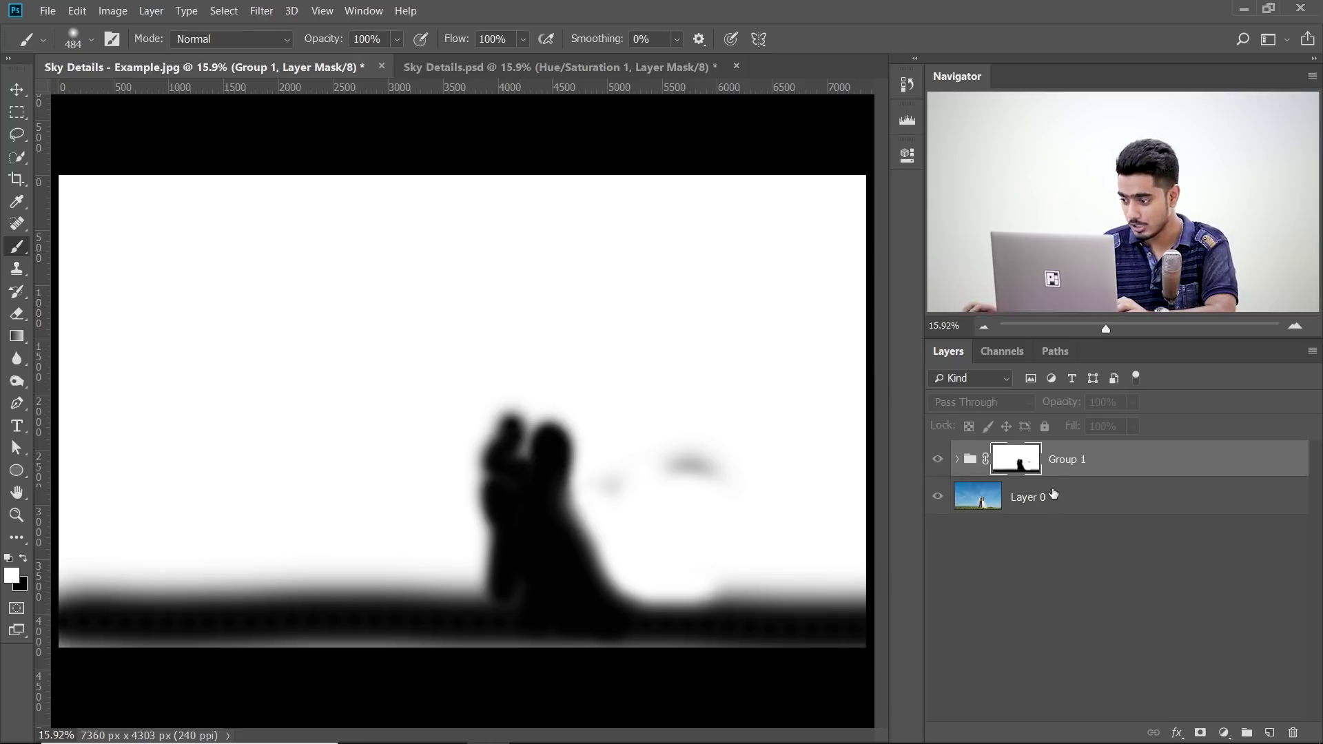
left_click_drag(1036, 477, 1297, 731)
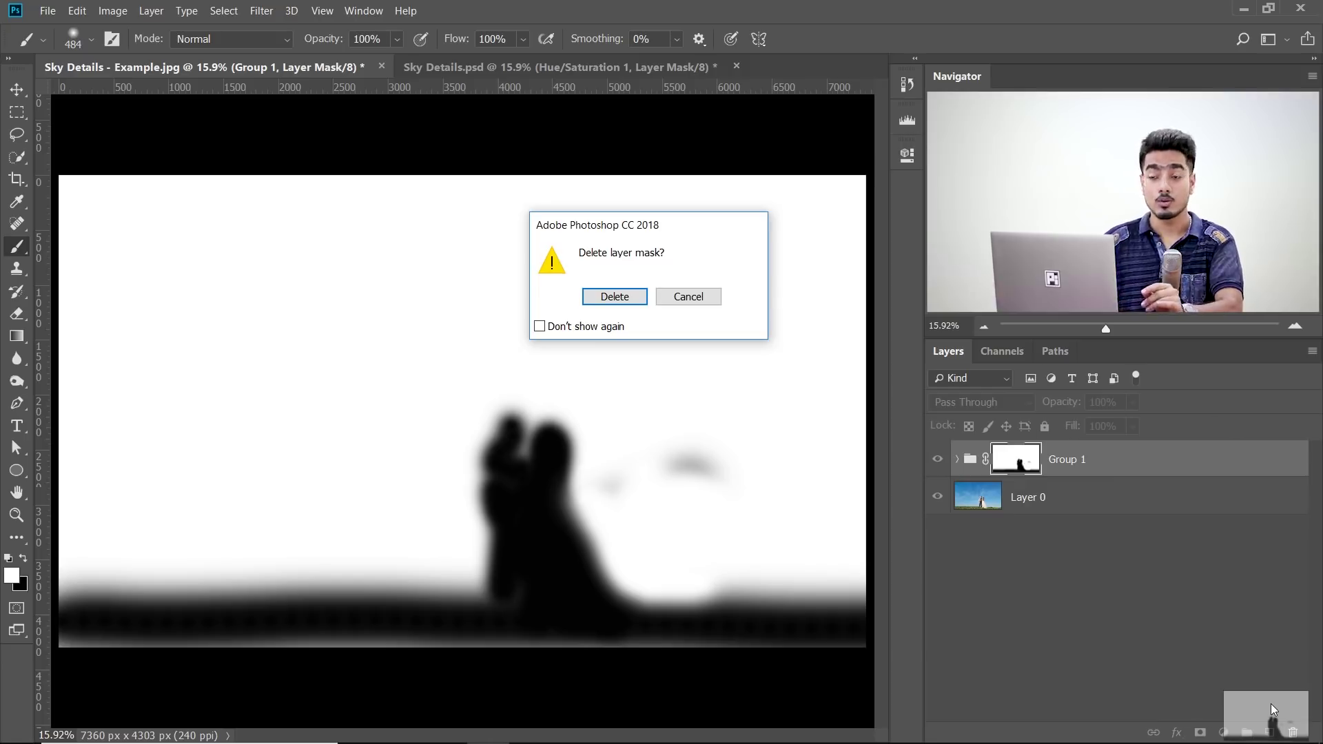
left_click(613, 297)
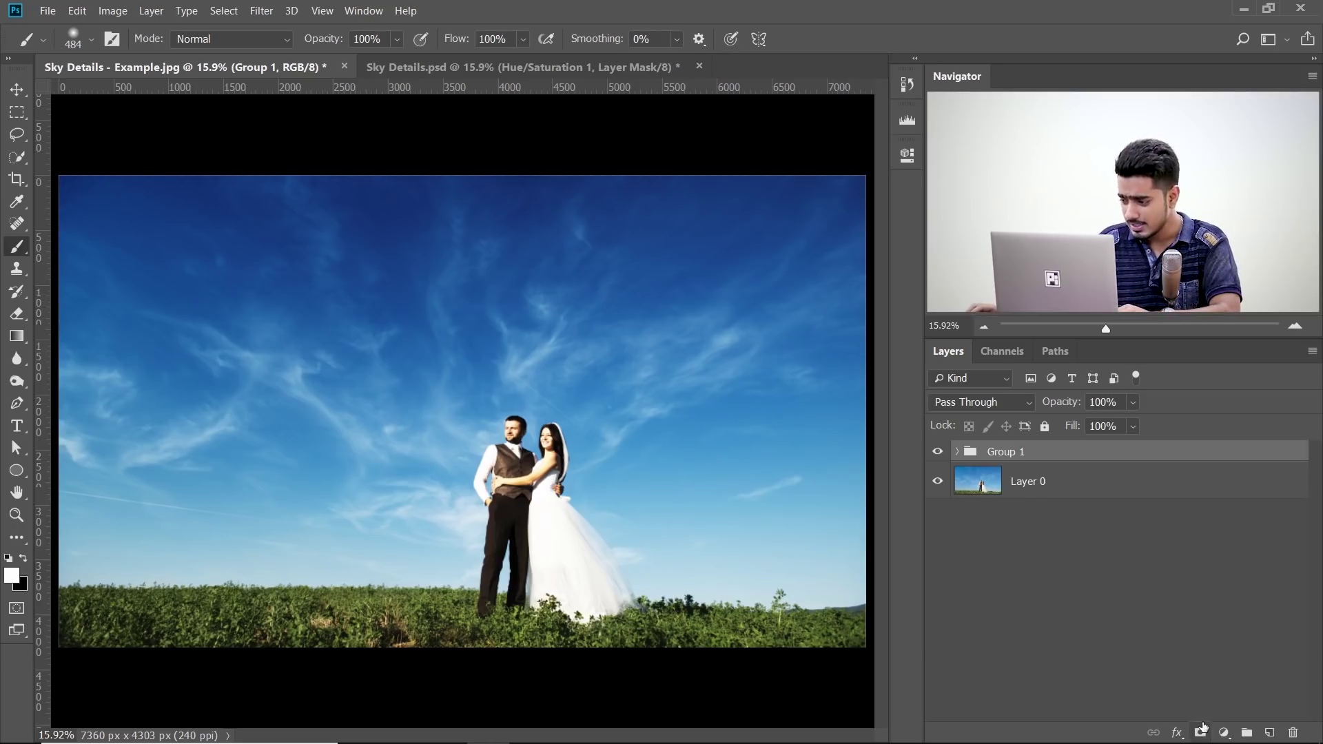
left_click(224, 10)
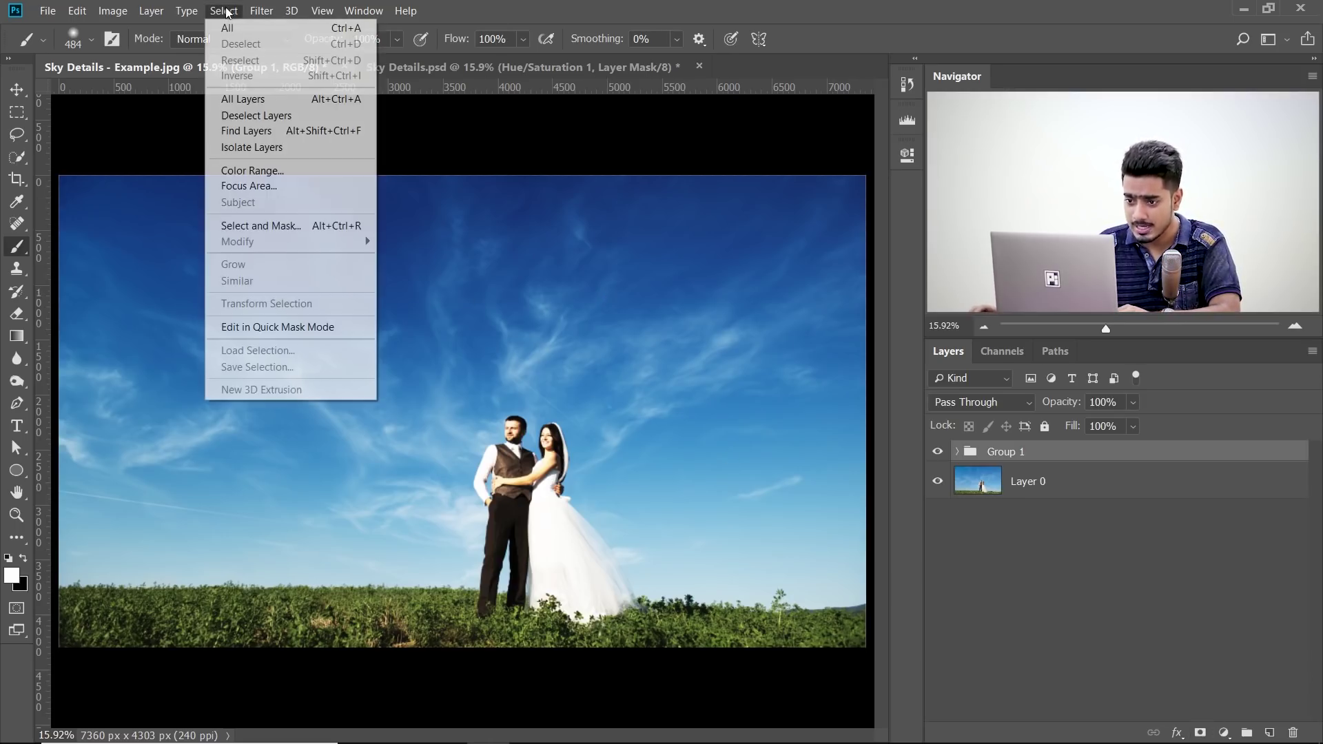
left_click(288, 179)
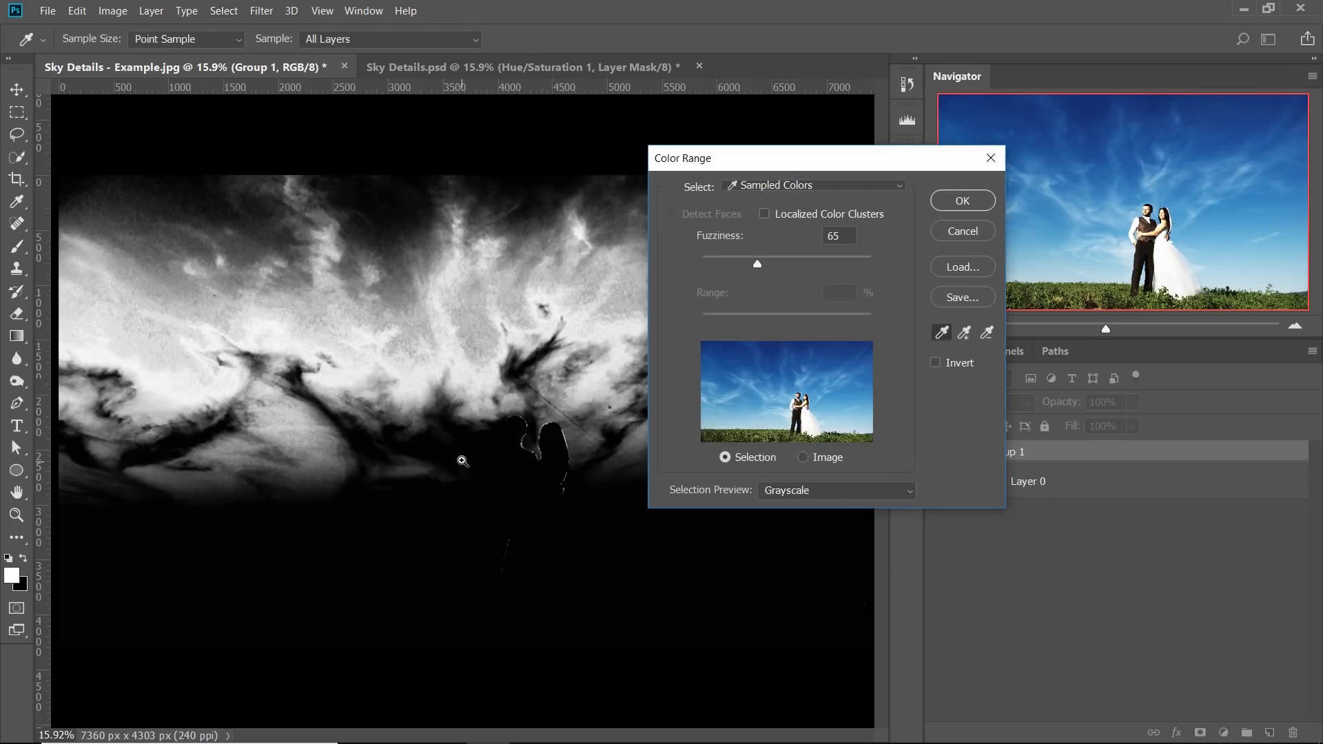
left_click(462, 461, "ctrl")
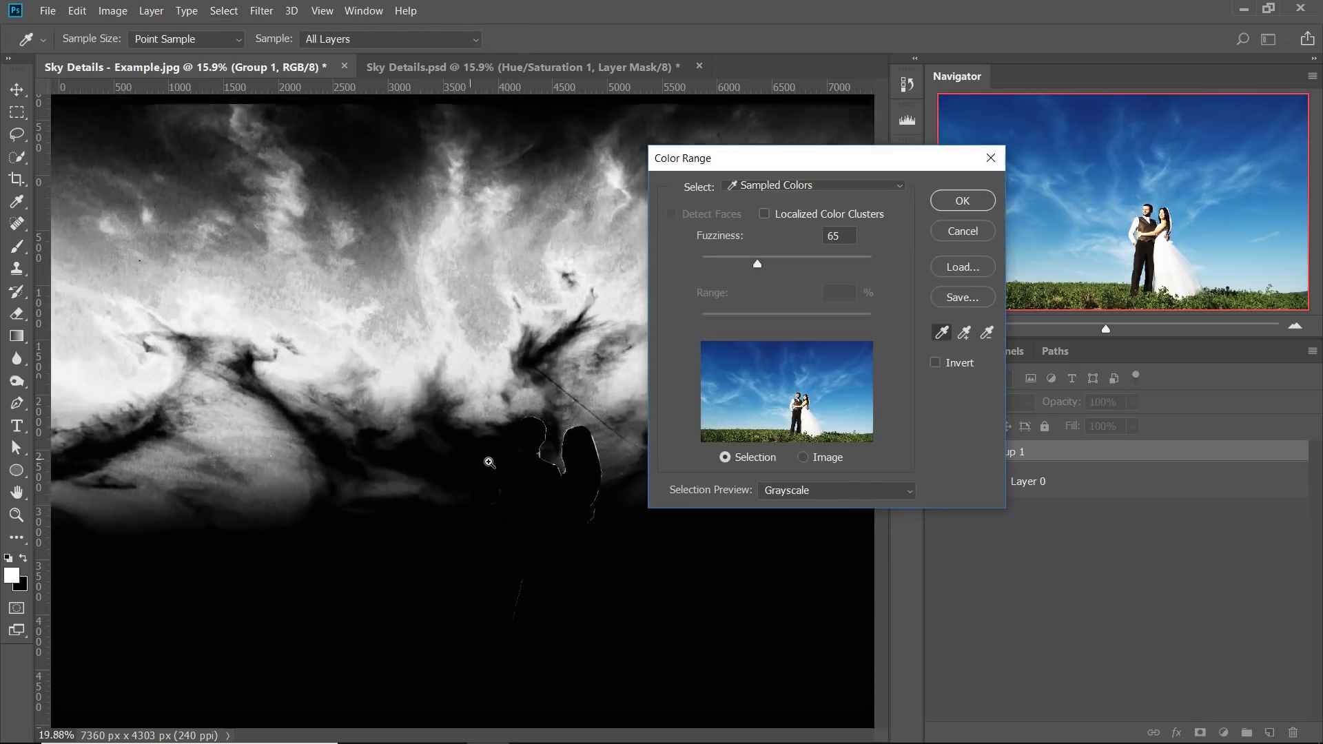
left_click_drag(887, 156, 710, 149)
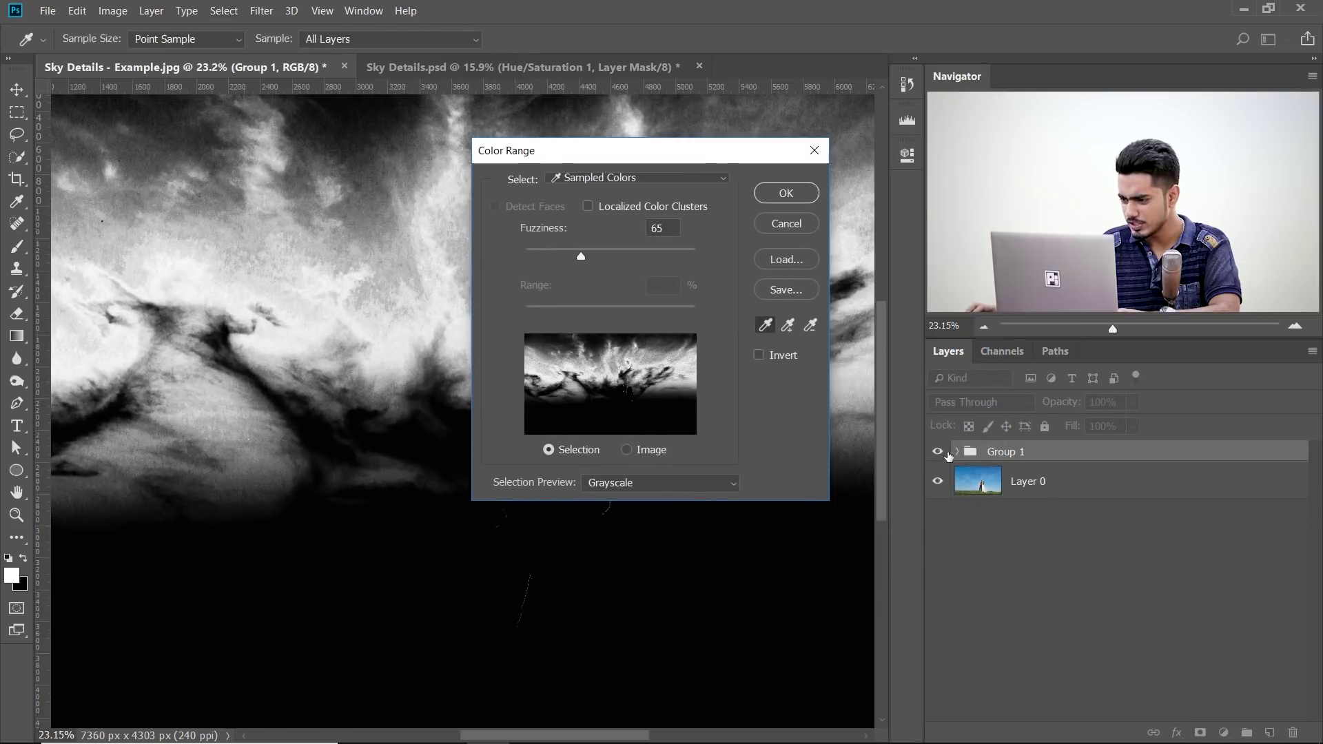
left_click(778, 224)
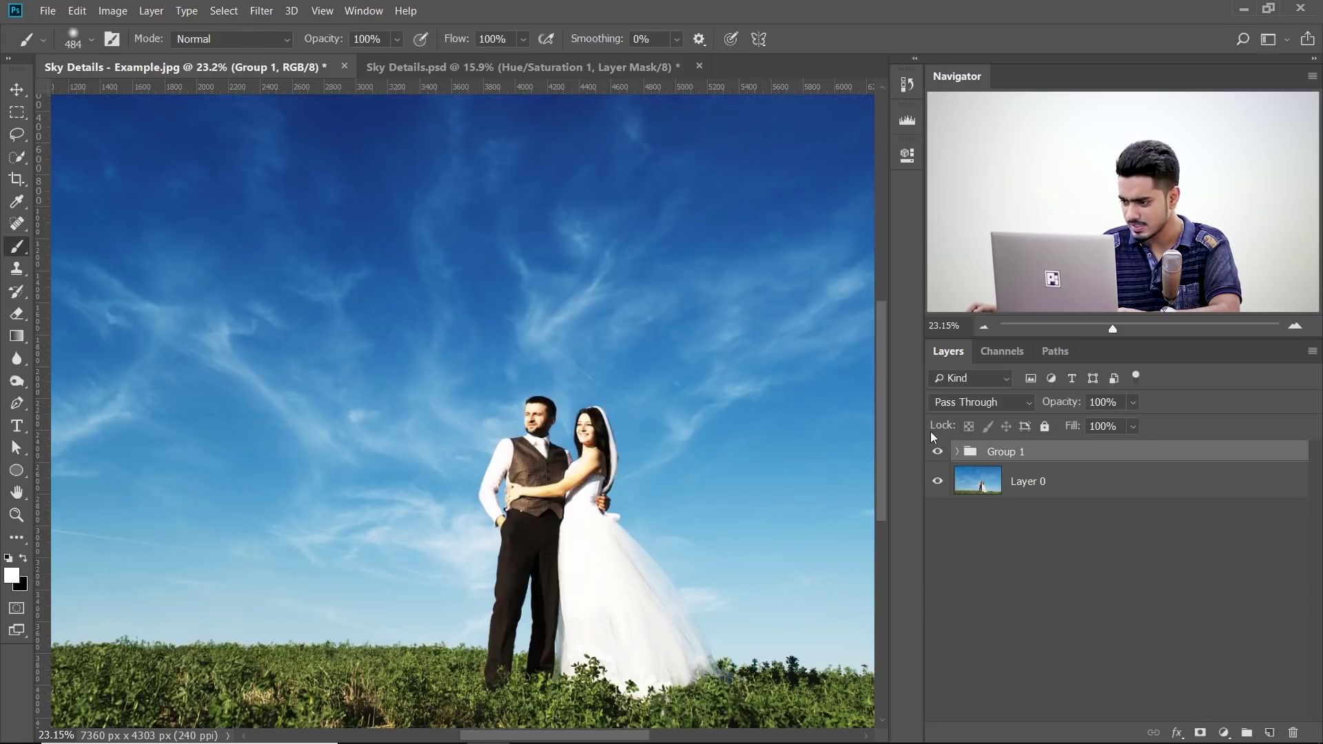
- Hide Group 1 and start a Color Range selection on Layer 0
left_click(937, 452)
left_click(1008, 484)
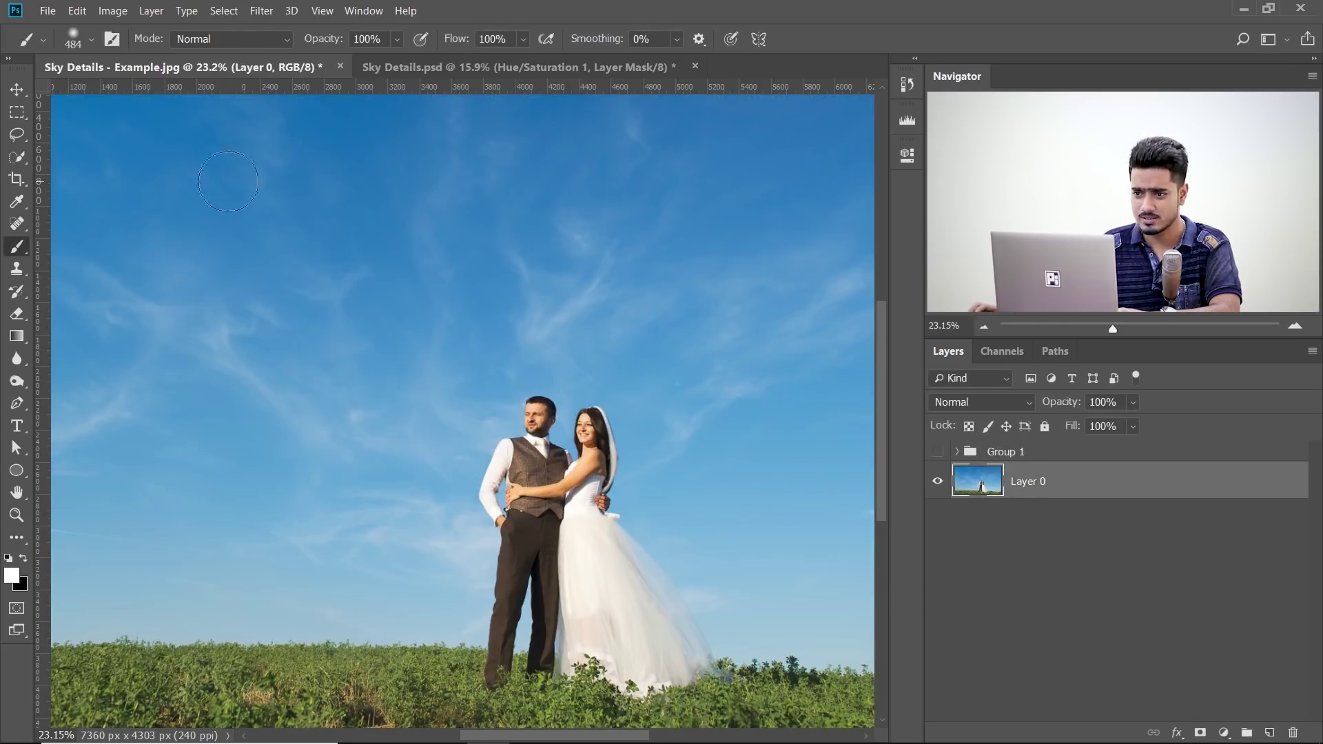
left_click(225, 11)
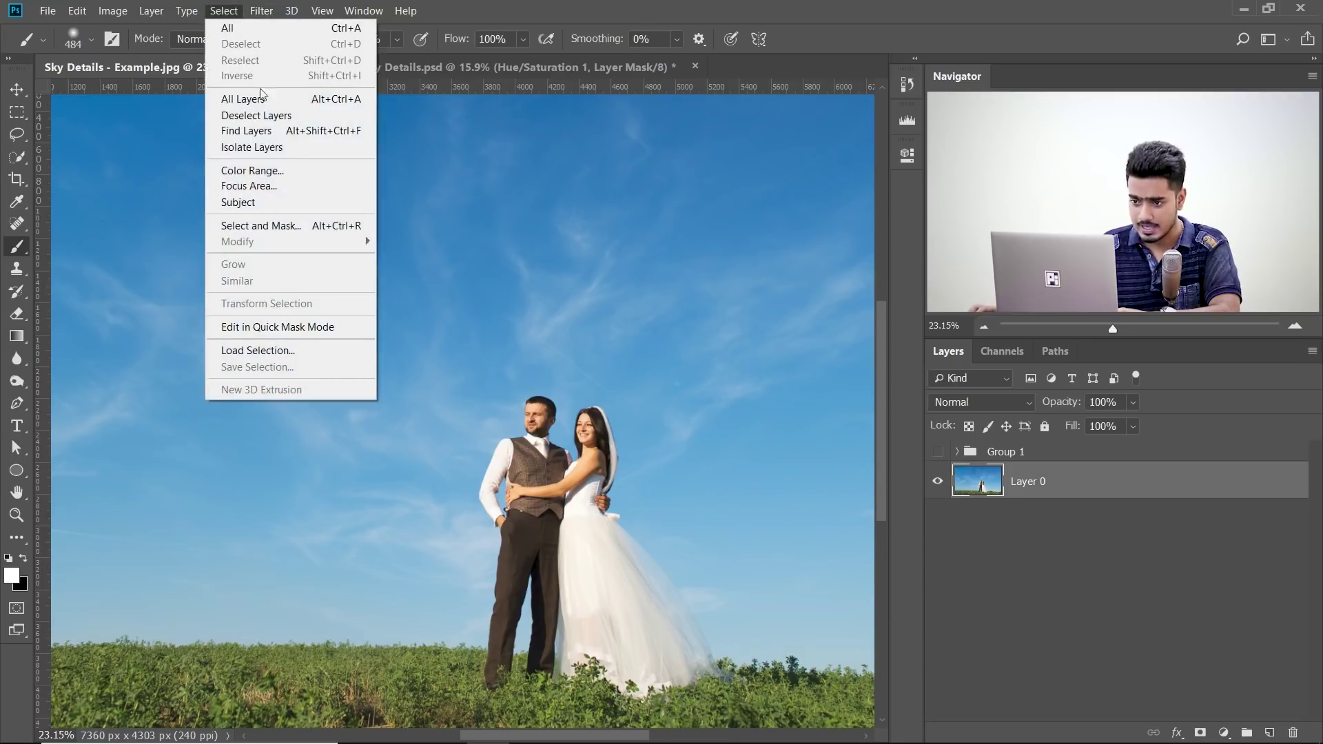
left_click(283, 173)
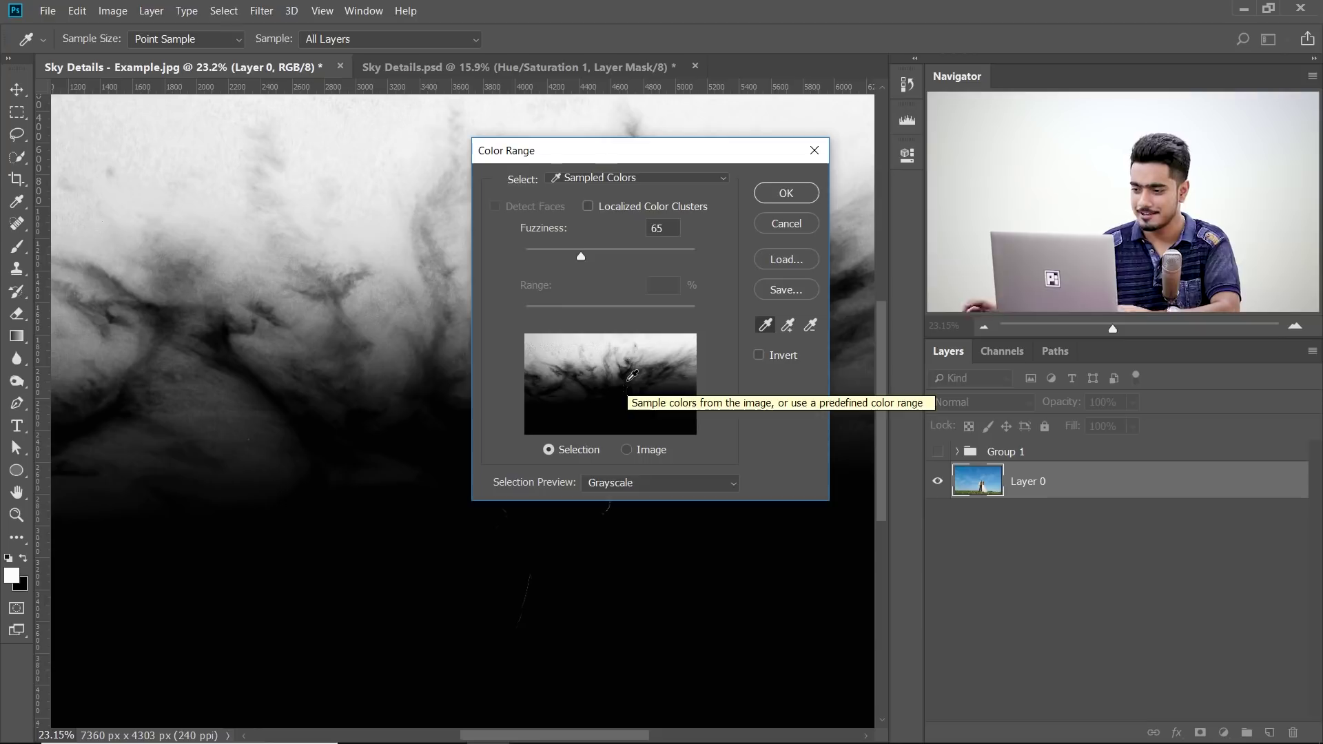
left_click_drag(595, 157, 687, 144)
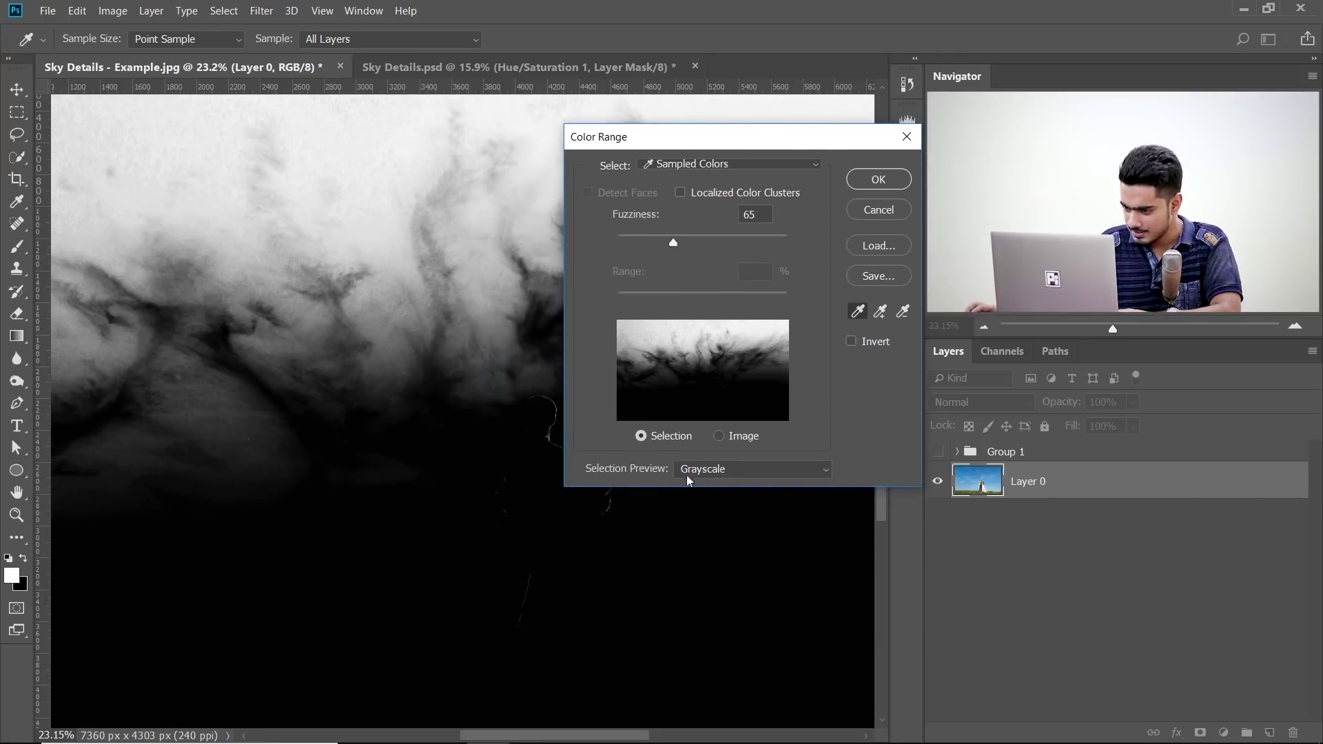
- Set the Color Range selection preview to None and sample the light blue sky beside the groom
left_click(715, 470)
left_click(710, 484)
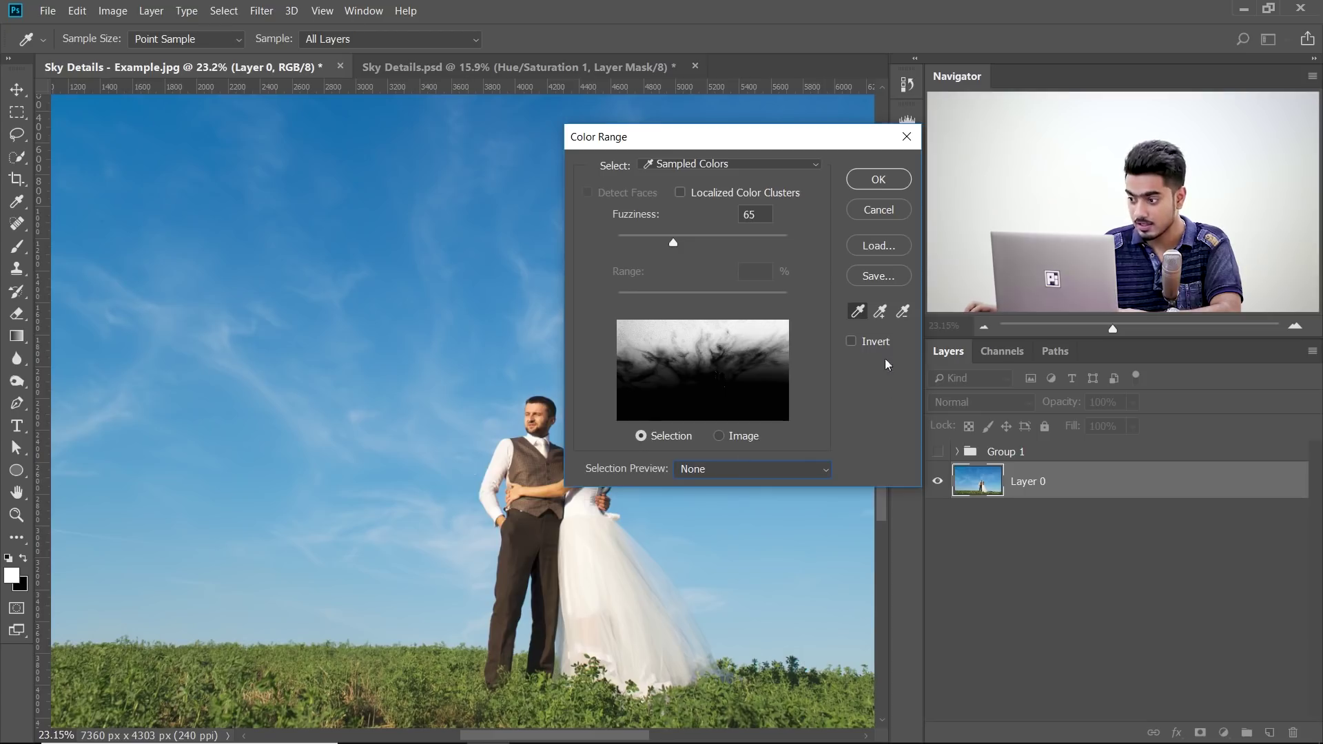
left_click_drag(827, 135, 809, 126)
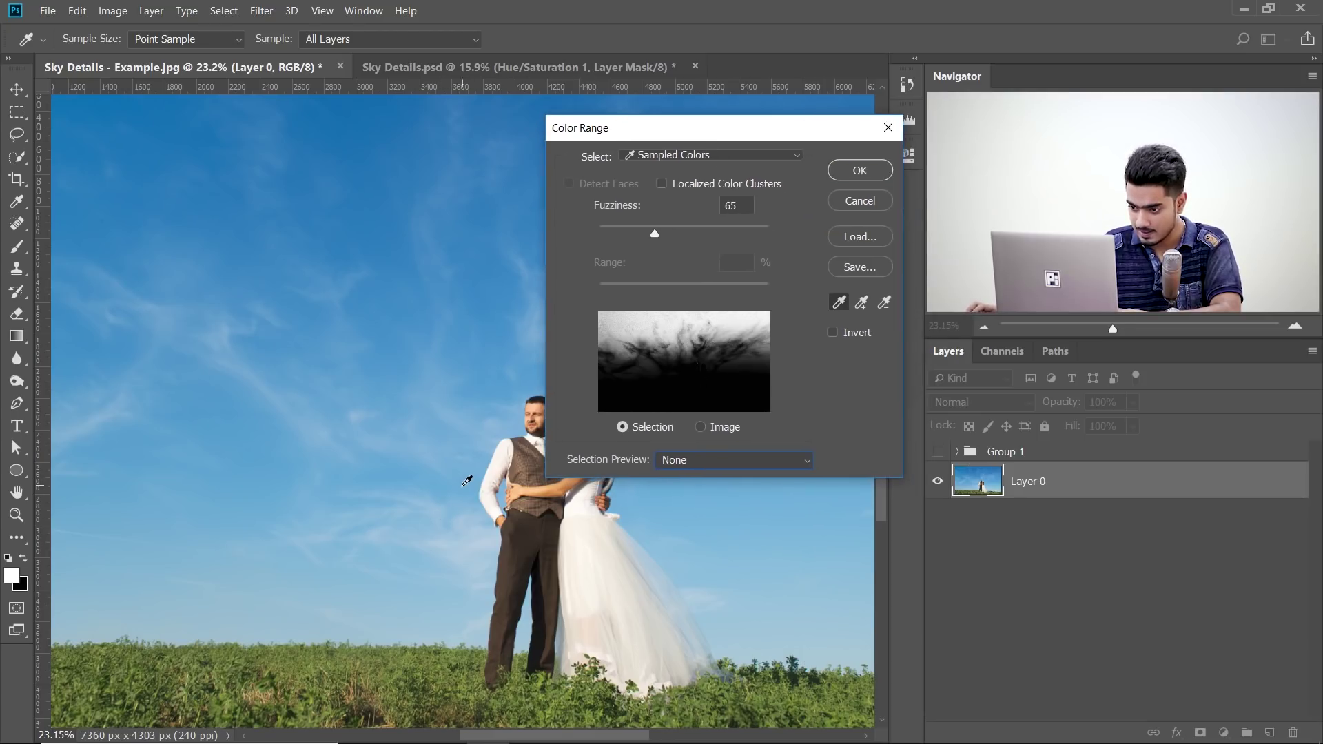
left_click(470, 479)
left_click_drag(693, 125, 102, 182)
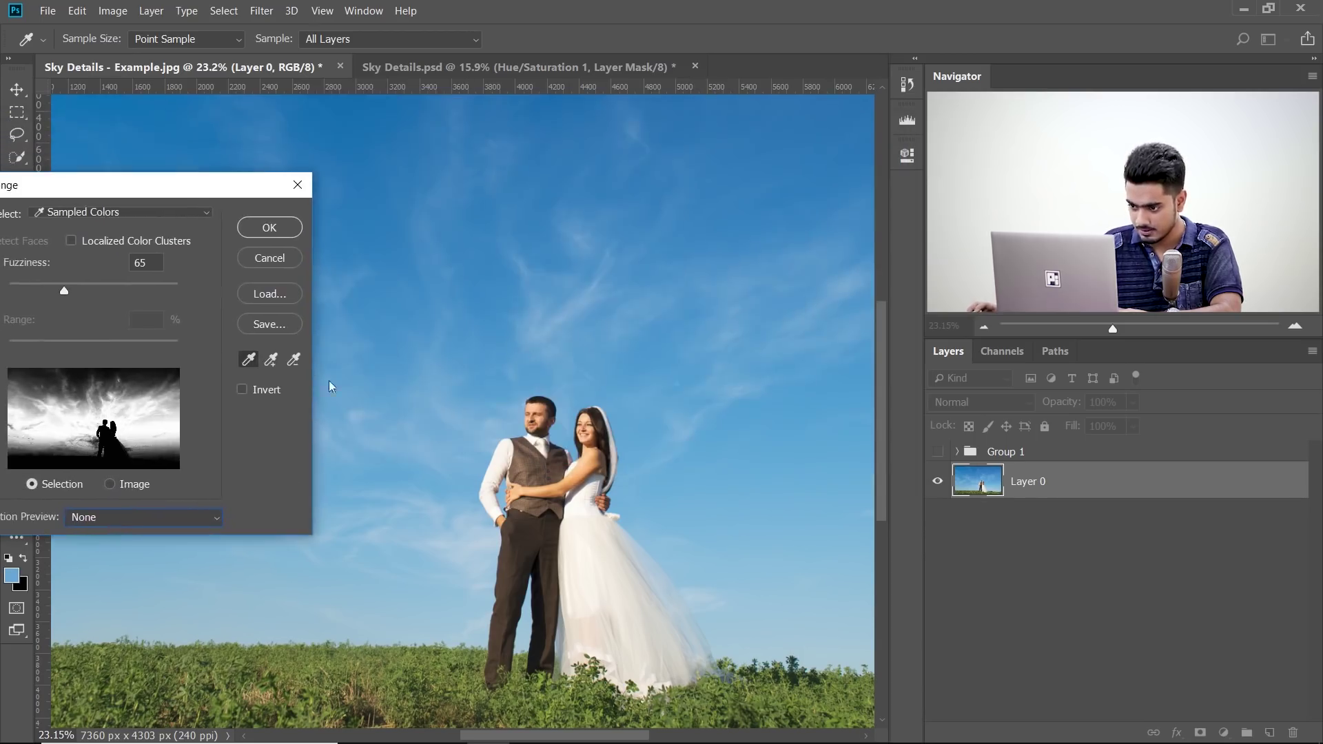
- Switch the selection preview to Grayscale and add more sky tones above and on both sides of the couple to the sampled colors
left_click(96, 518)
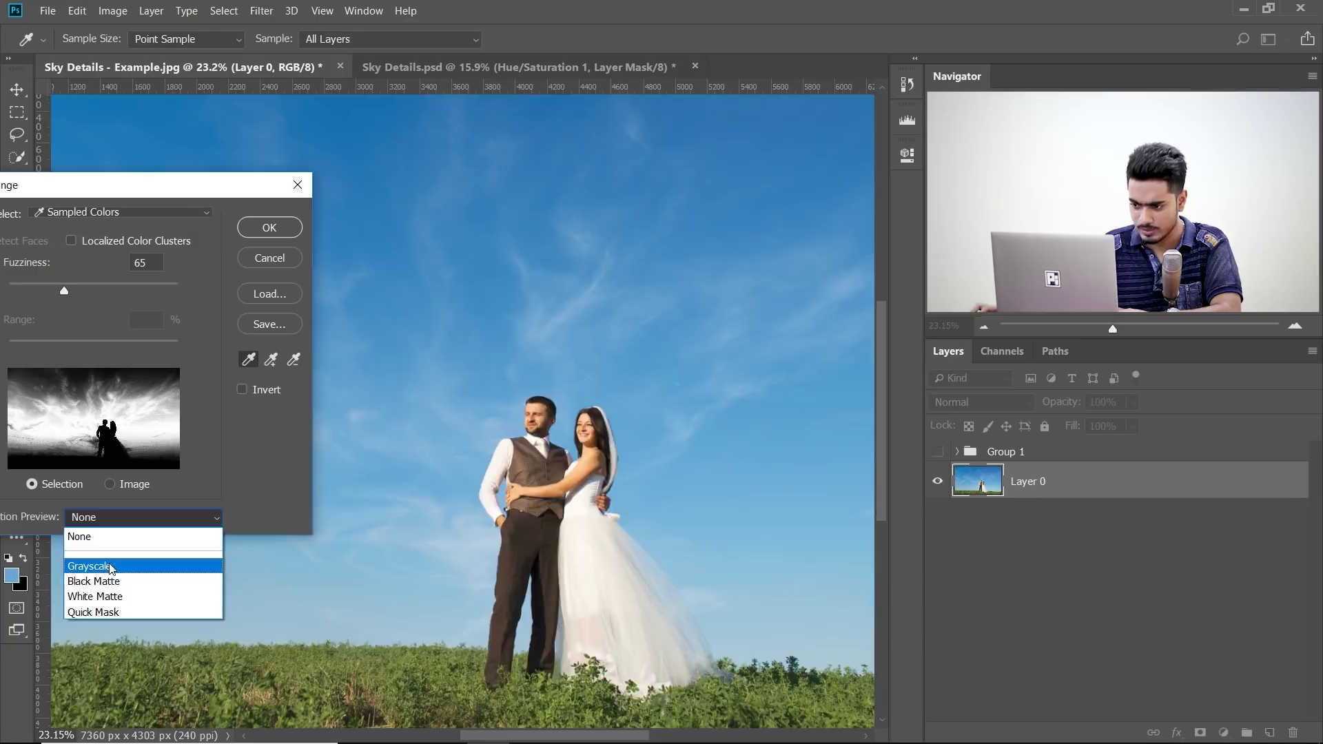
left_click(111, 567)
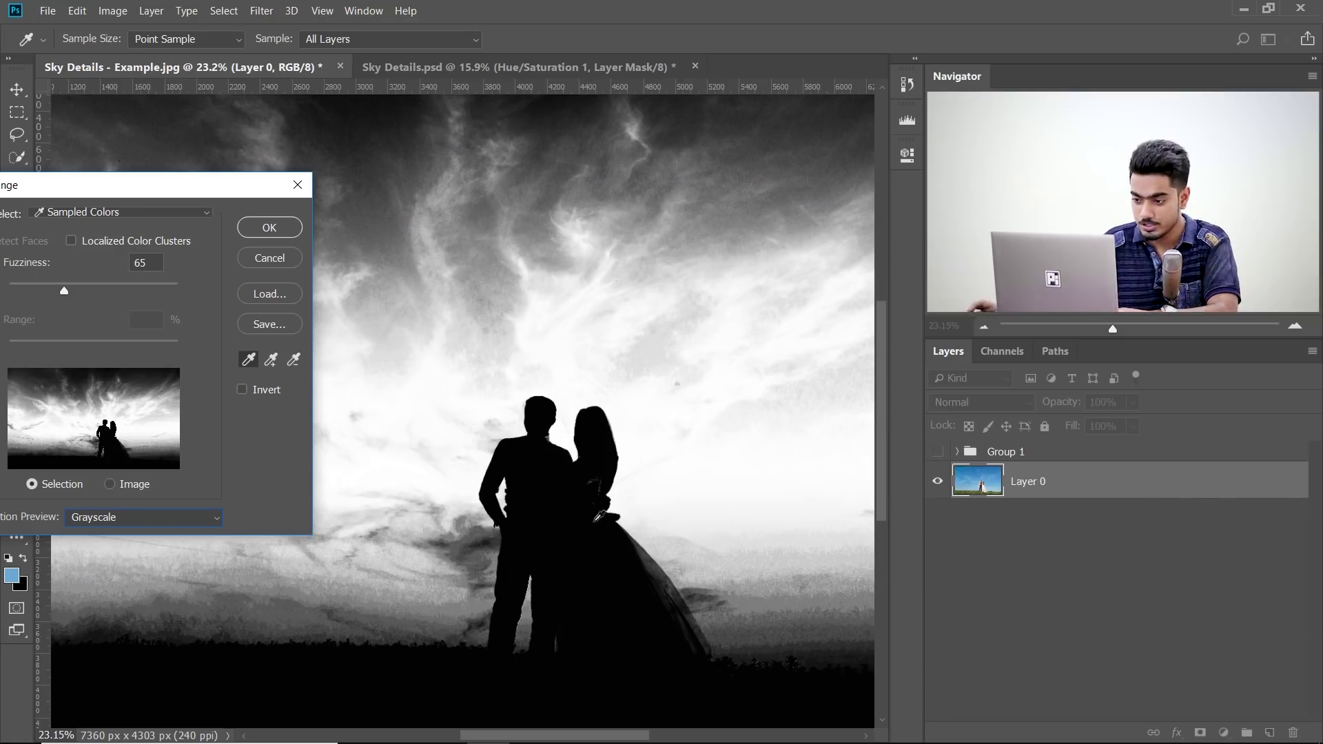
left_click_drag(137, 189, 182, 204)
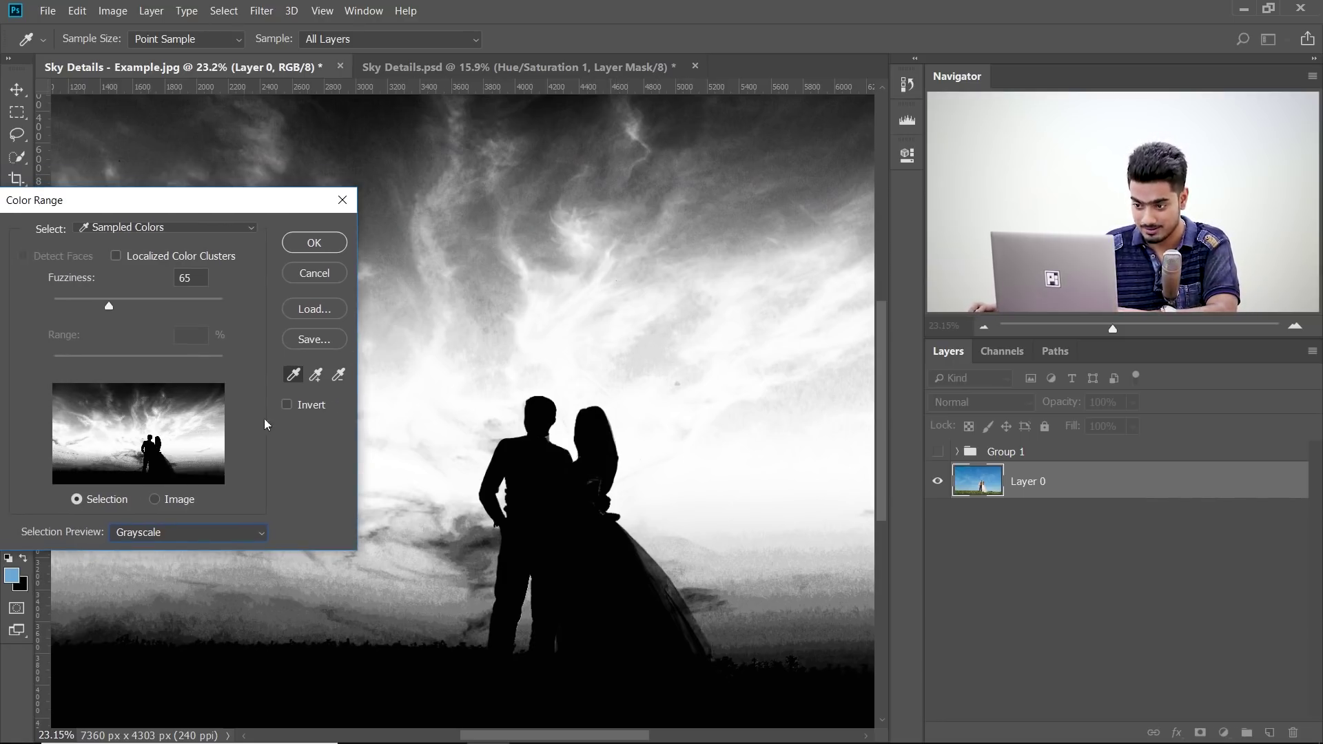
left_click(316, 376)
left_click(588, 382)
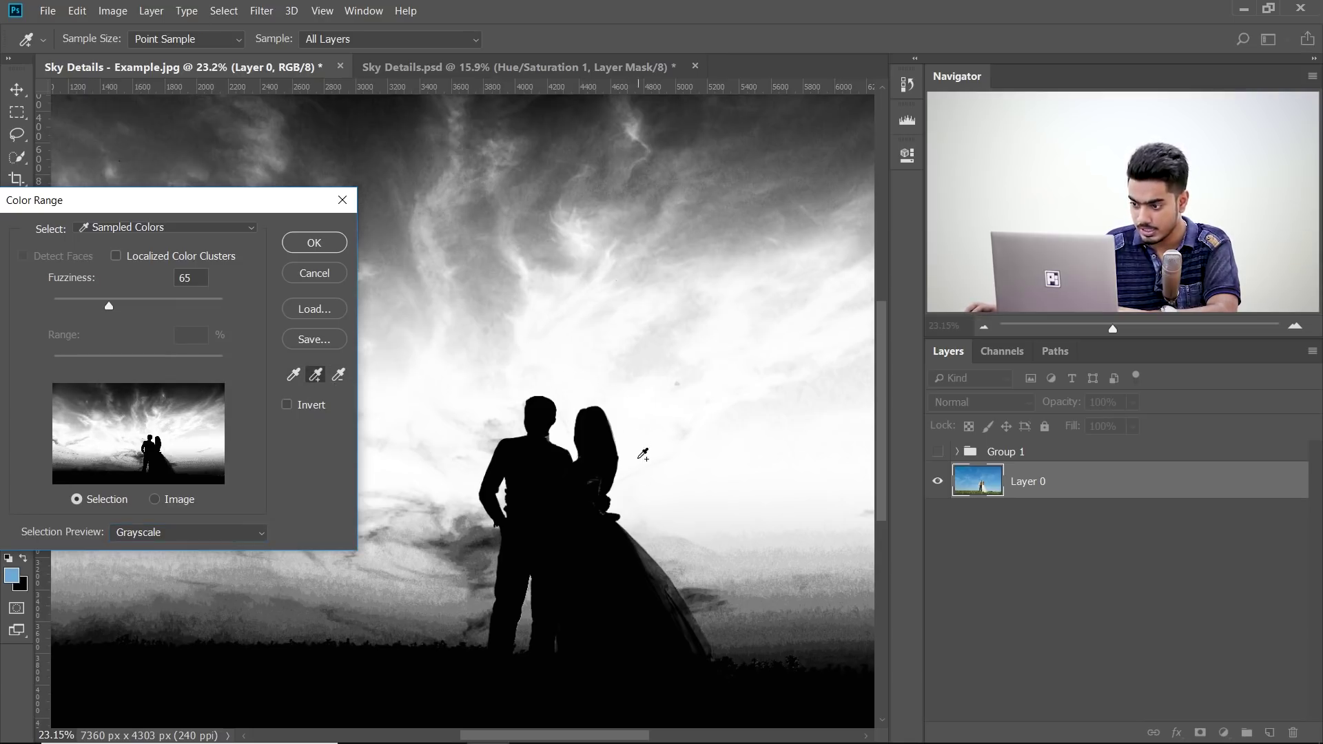
left_click(679, 544)
left_click(697, 567)
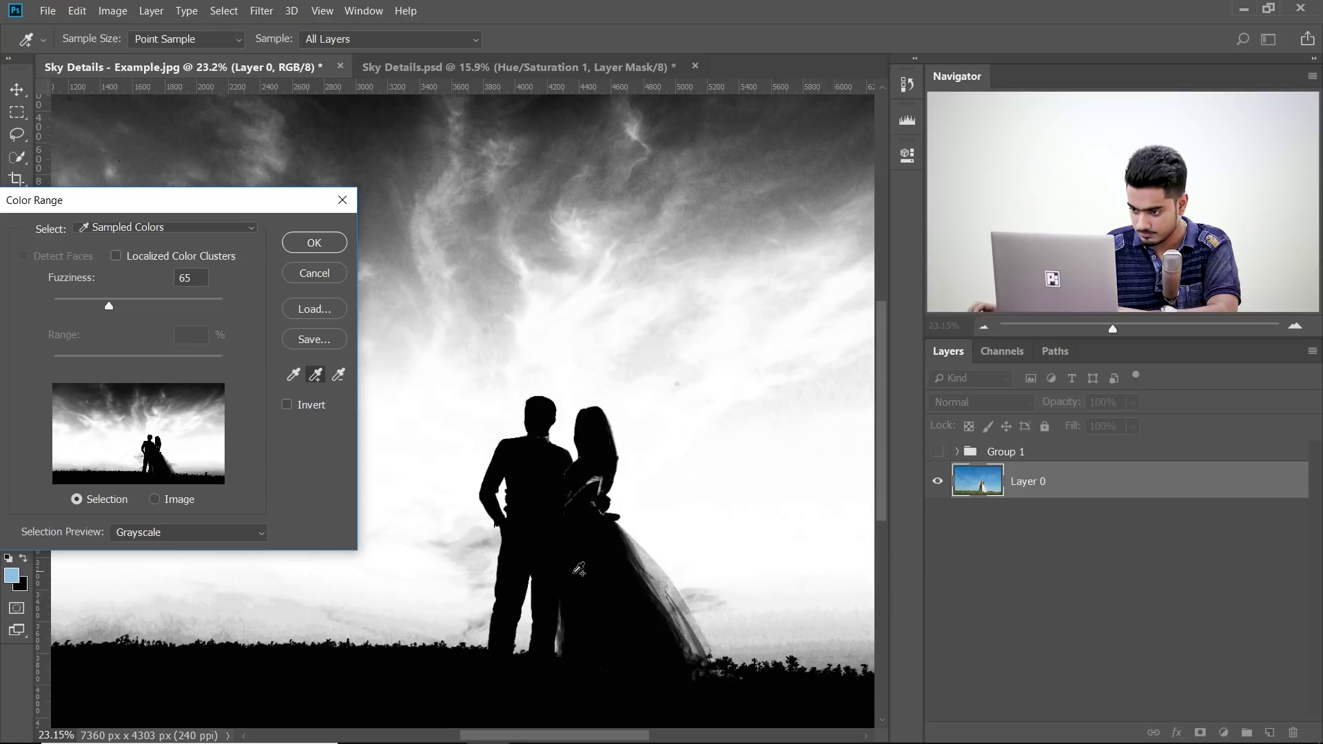
left_click(455, 587)
- Raise the Color Range fuzziness to 92 and apply the sky selection
left_click_drag(121, 200, 144, 216)
mouse_move(131, 318)
left_mouse_down()
mouse_move(171, 319)
mouse_move(154, 317)
left_mouse_up()
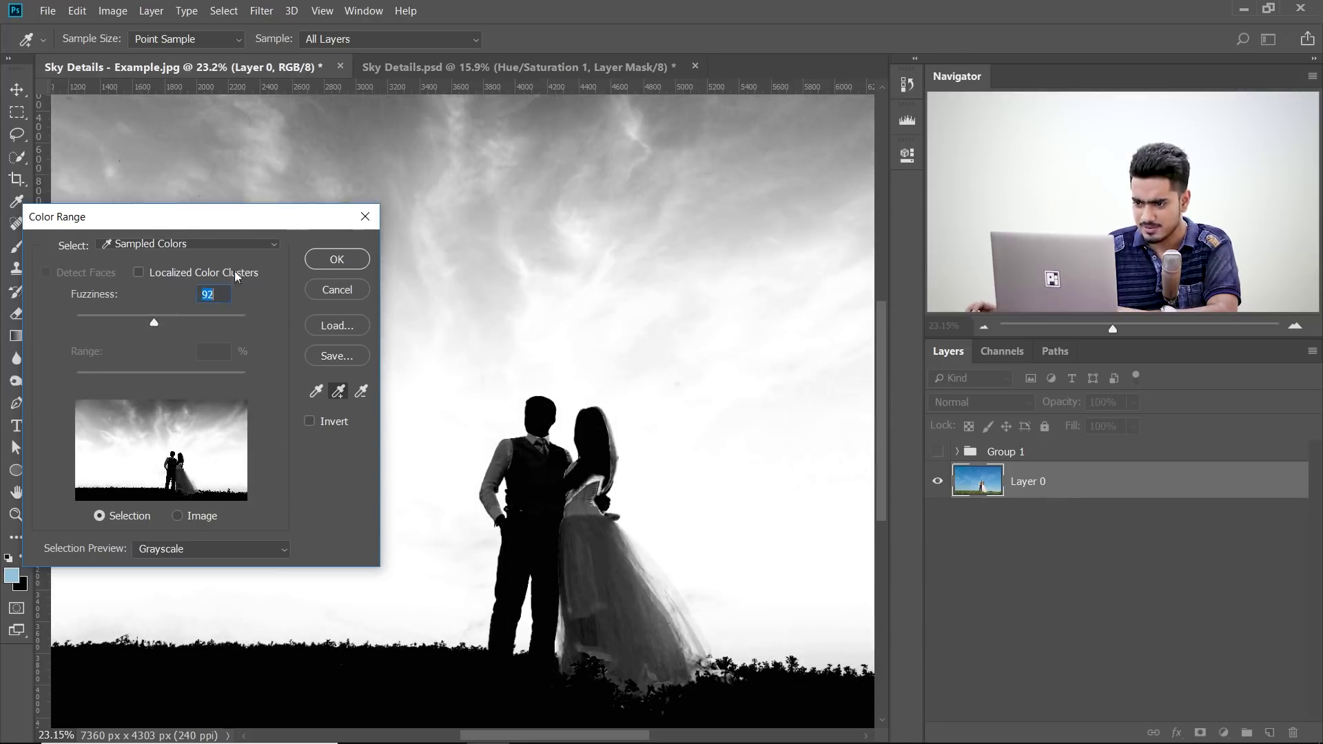
left_click(337, 259)
- Make Group 1 visible again and turn the active sky selection into its layer mask
key("b")
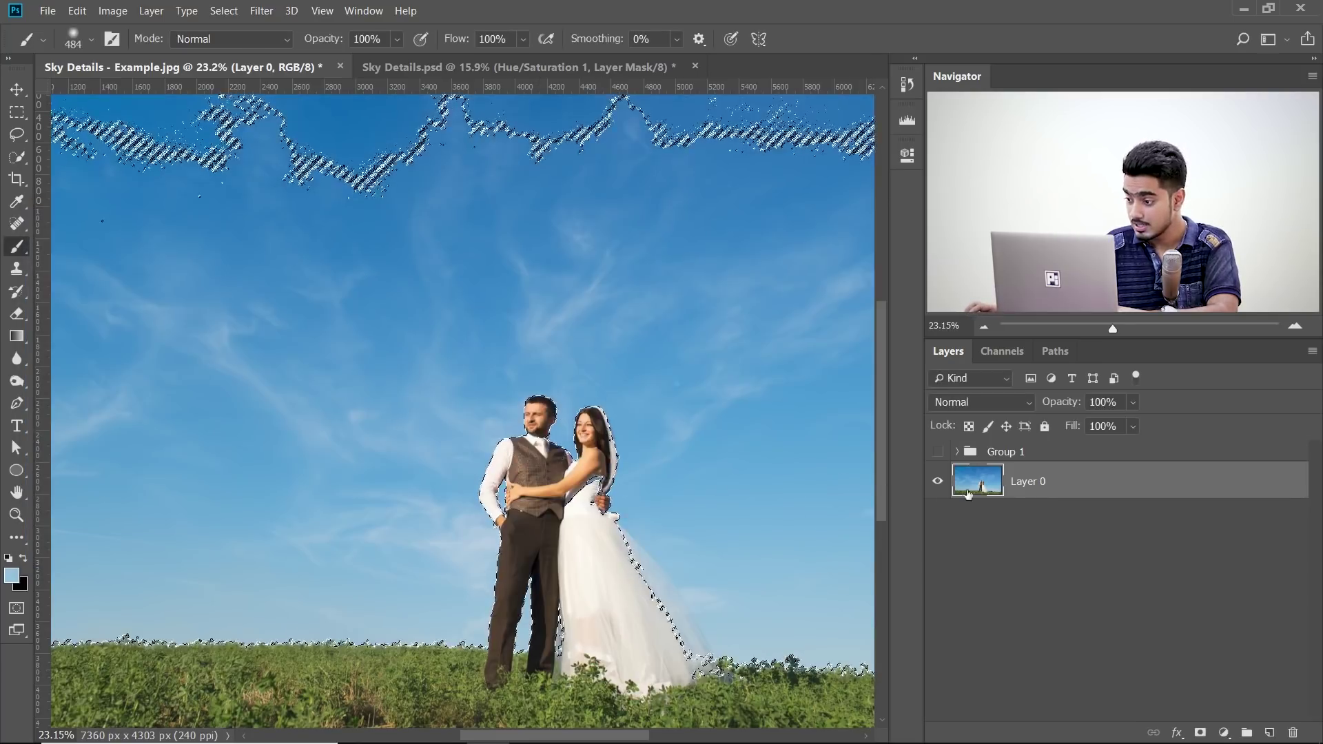
left_click(998, 454)
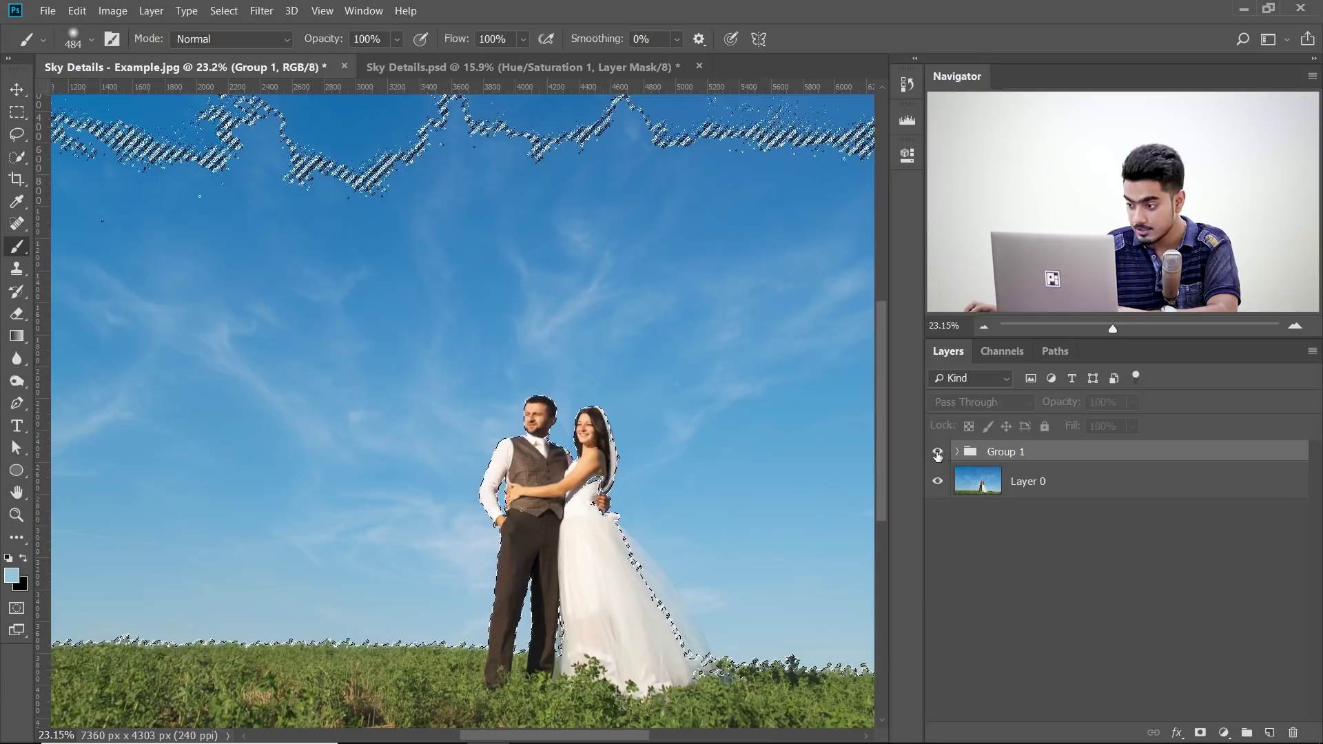
left_click(937, 451)
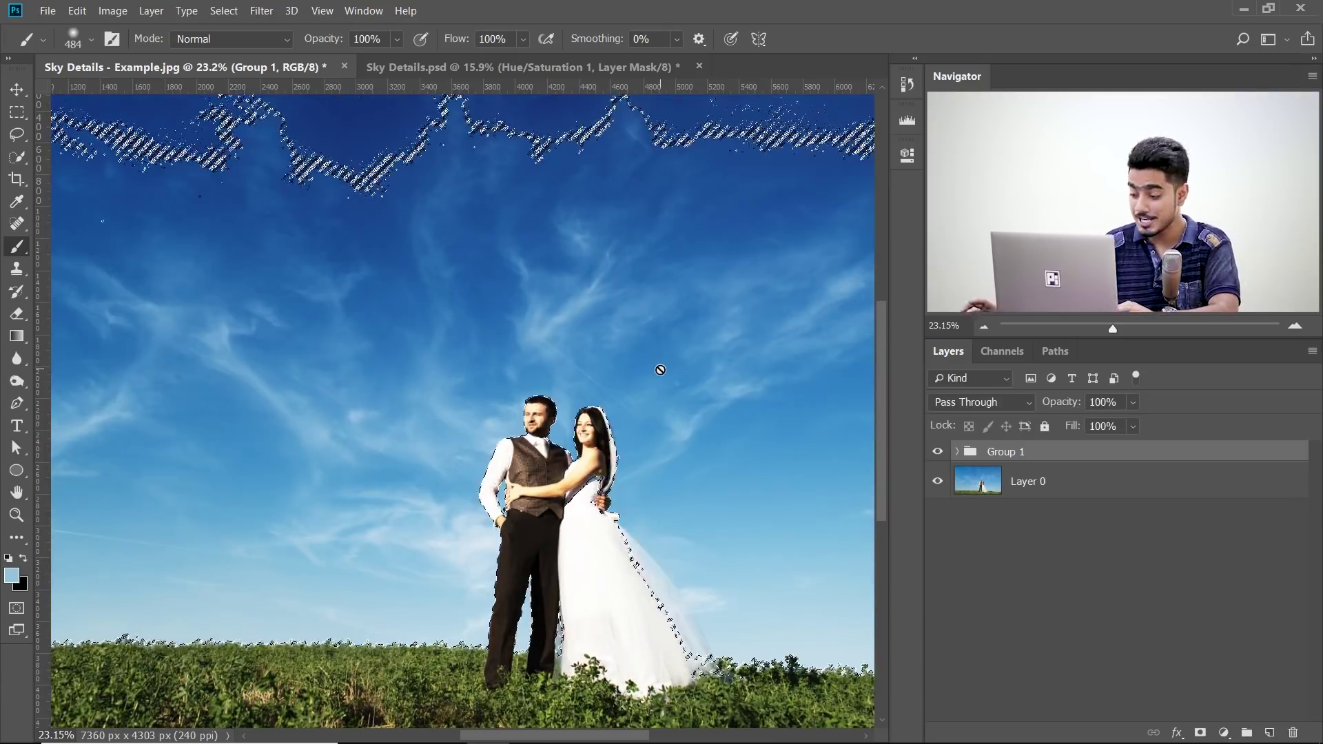
left_click(1204, 732)
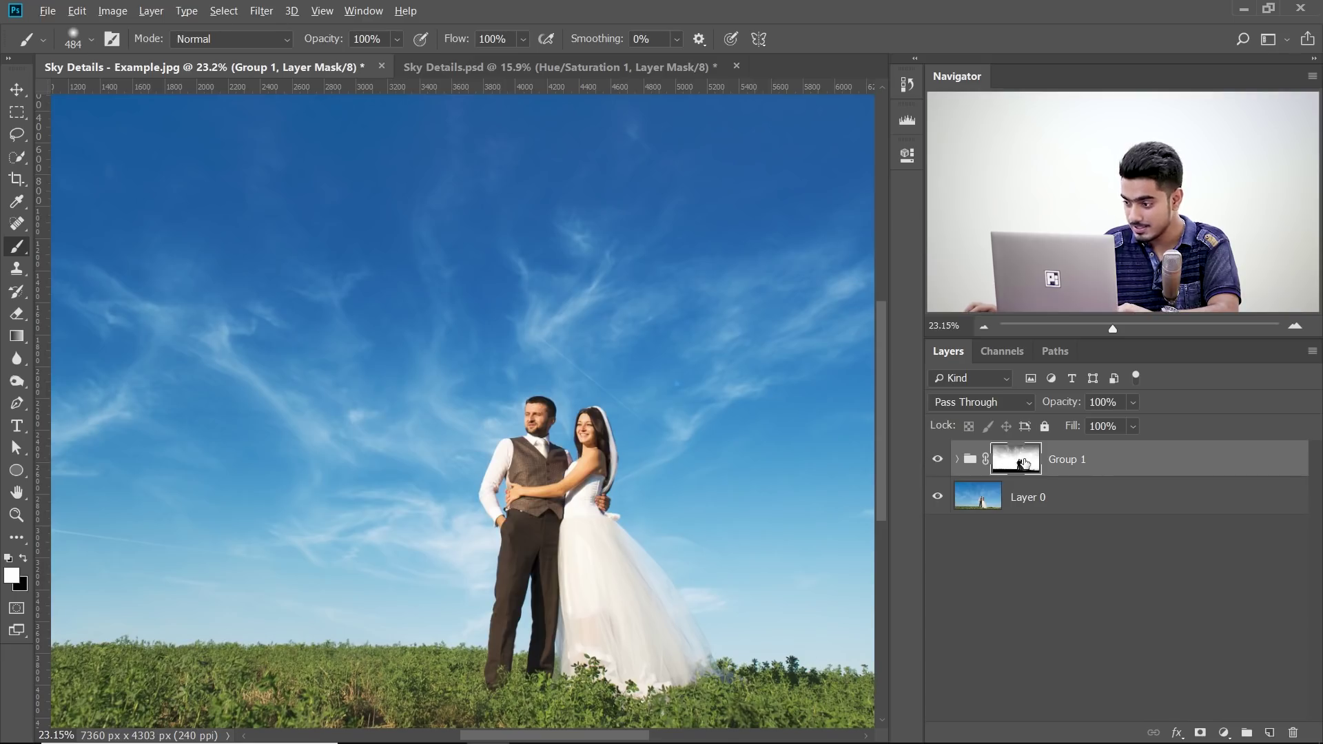
- Display Group 1's mask on its own and paint the gray upper sky white with an enlarged soft brush
left_click(1025, 463, "alt")
scroll(541, 414, "down", 3)
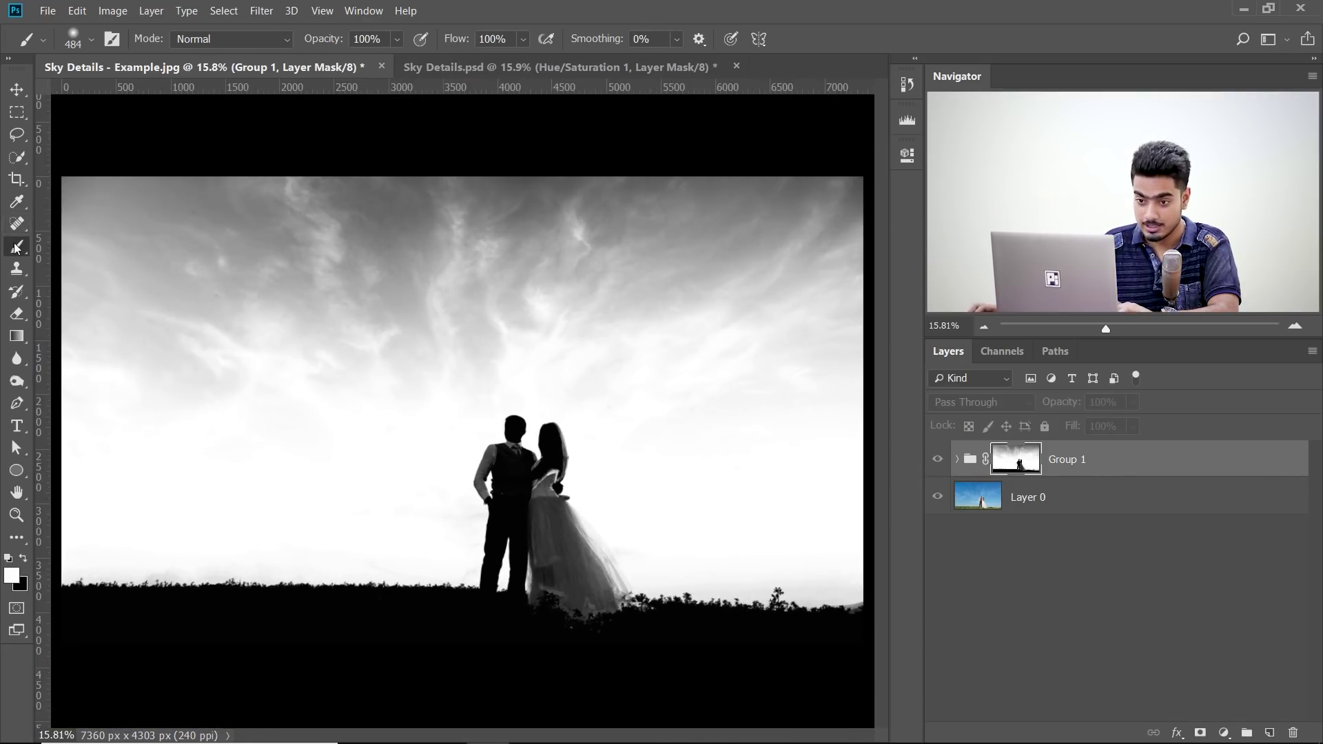
mouse_move(163, 236)
left_mouse_down()
mouse_move(218, 240)
mouse_move(206, 242)
mouse_move(212, 209)
mouse_move(133, 172)
mouse_move(69, 246)
mouse_move(315, 326)
mouse_move(161, 369)
mouse_move(348, 366)
mouse_move(473, 323)
mouse_move(645, 349)
left_mouse_up()
key("[")
key("[")
key("[")
mouse_move(615, 373)
left_mouse_down()
mouse_move(791, 325)
mouse_move(761, 366)
mouse_move(734, 293)
mouse_move(898, 264)
mouse_move(726, 193)
left_mouse_up()
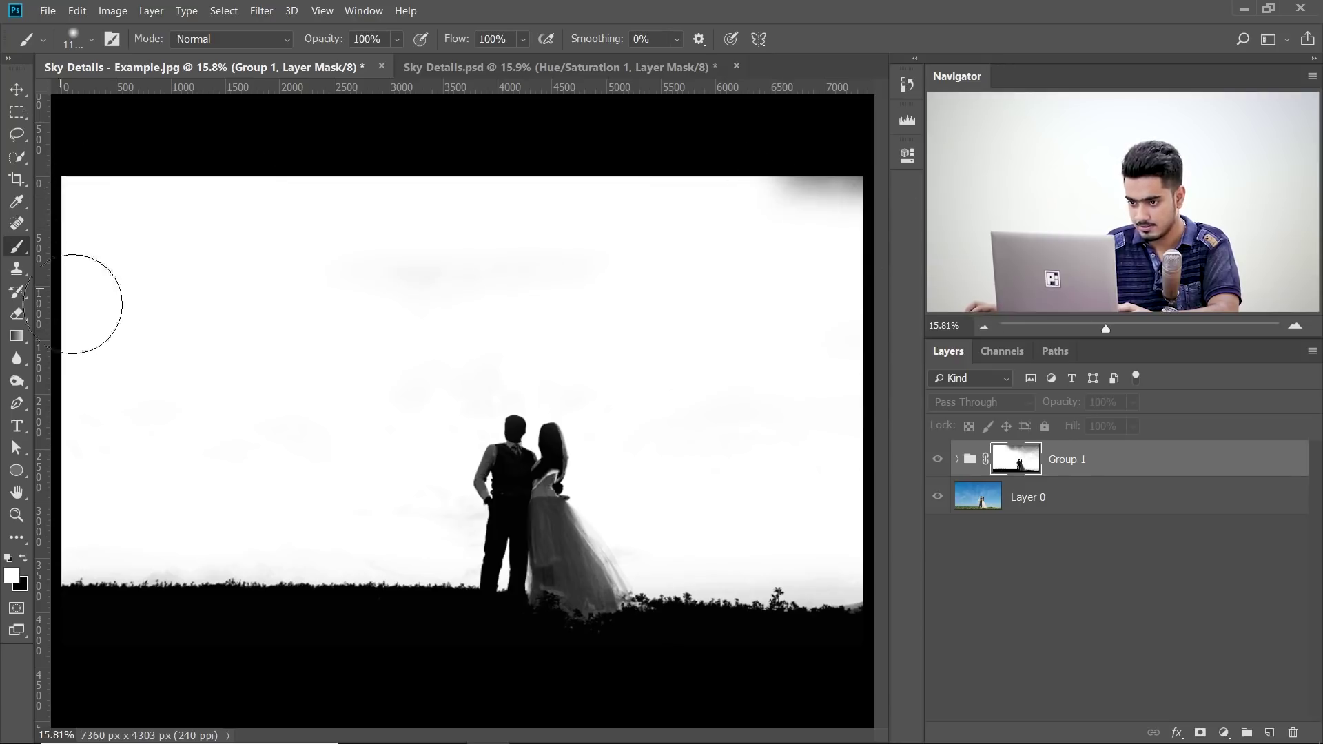
- Reduce the brush to 692 px and paint the faint gray patches of sky beside the groom white
left_click(519, 486, "ctrl")
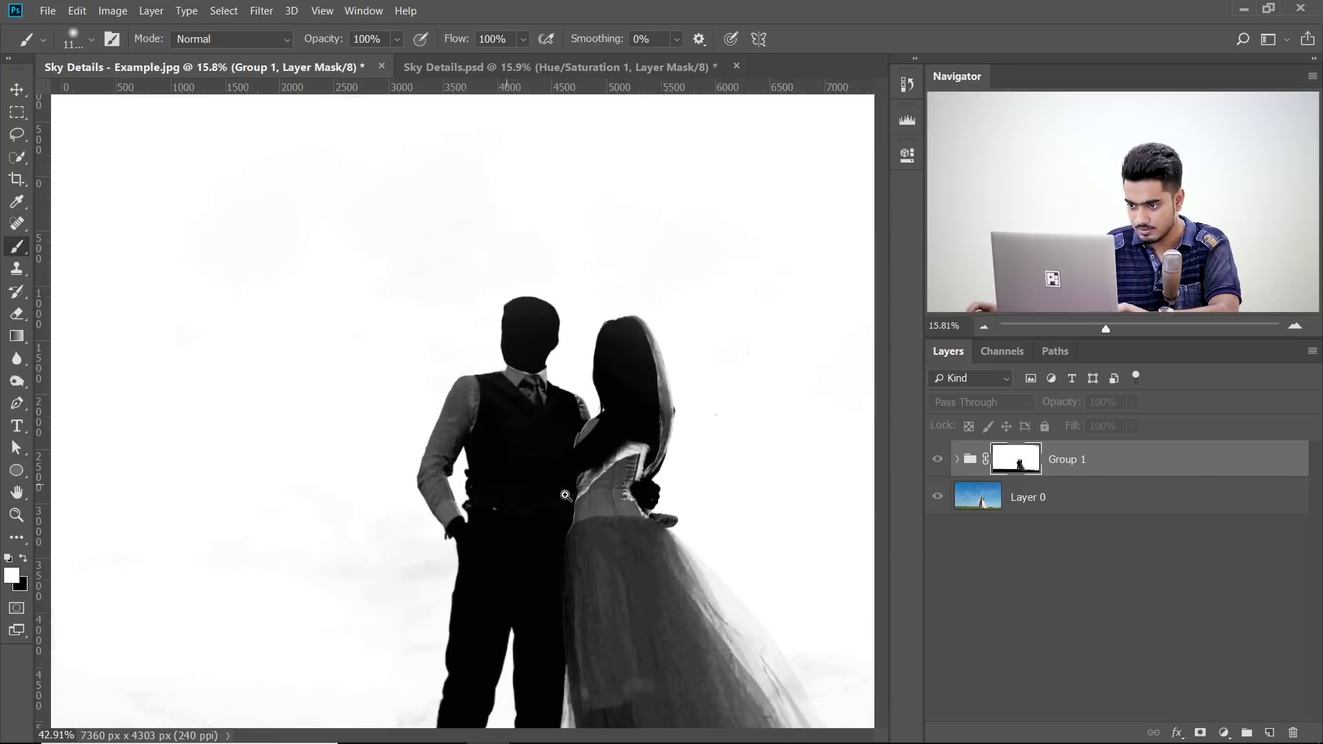
right_click(334, 340, "alt")
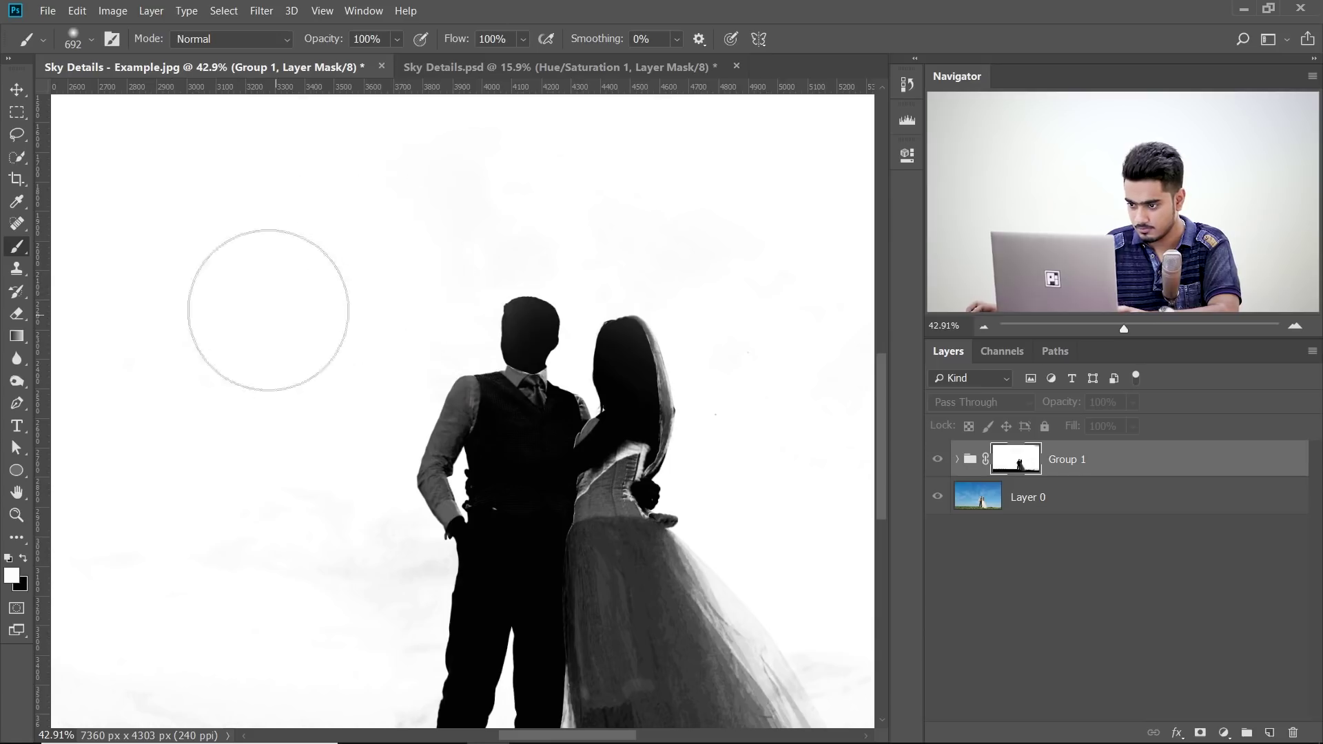
scroll(375, 381, "down", 5)
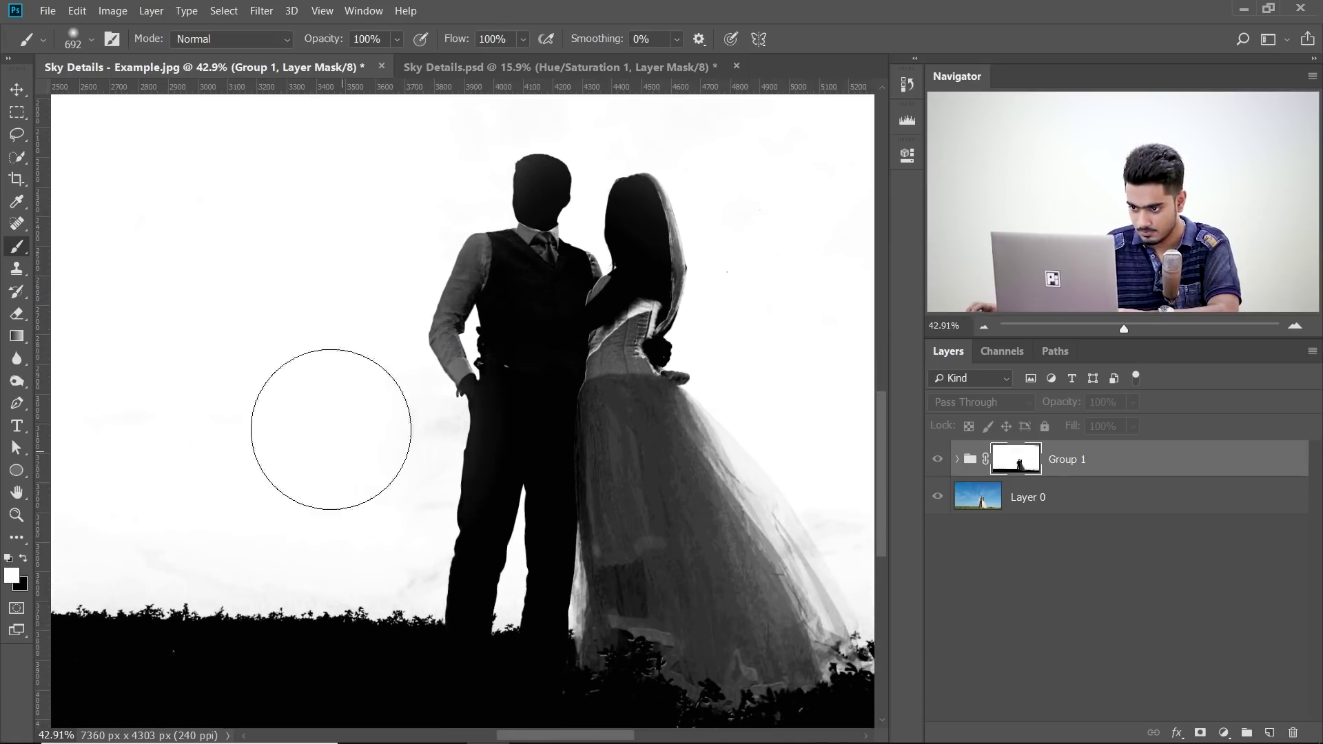
left_click_drag(310, 428, 478, 404)
mouse_move(315, 473)
left_mouse_down()
mouse_move(342, 442)
mouse_move(593, 446)
left_mouse_up()
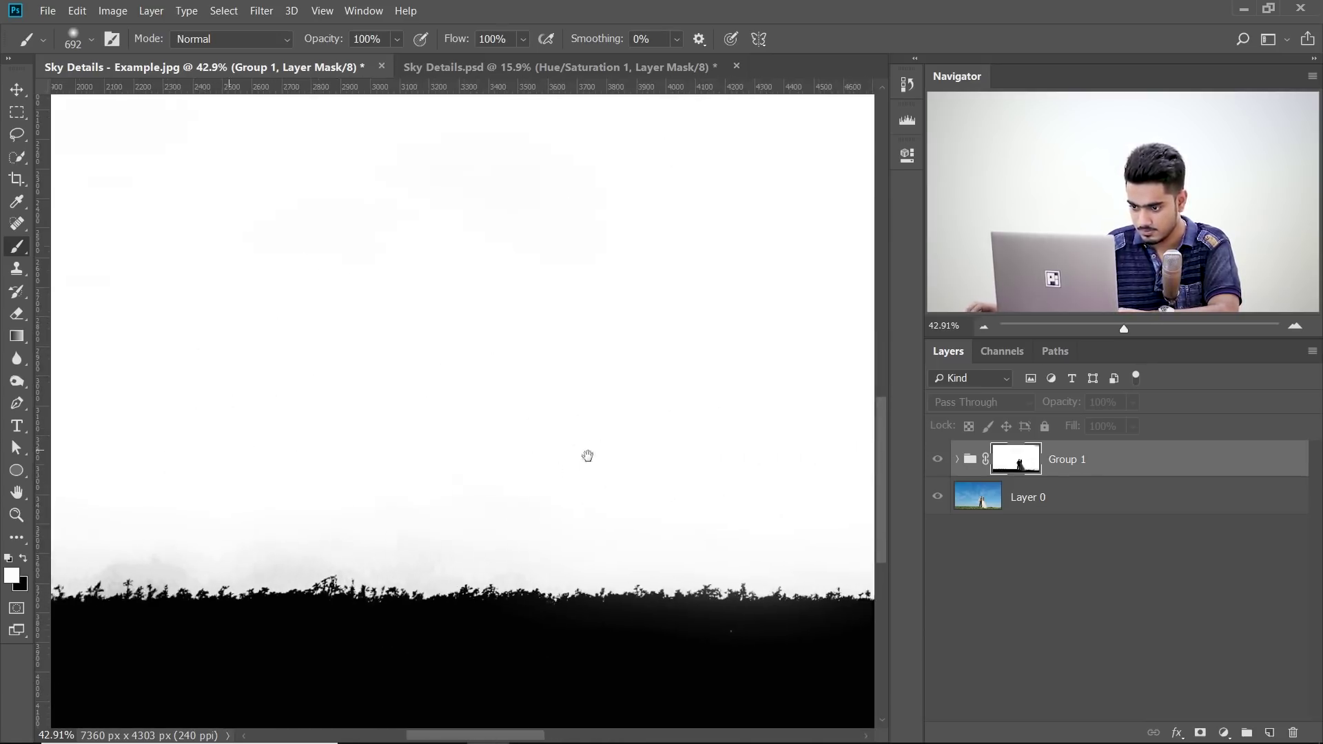
mouse_move(407, 420)
left_mouse_down()
mouse_move(674, 363)
mouse_move(613, 393)
mouse_move(473, 293)
mouse_move(579, 365)
left_mouse_up()
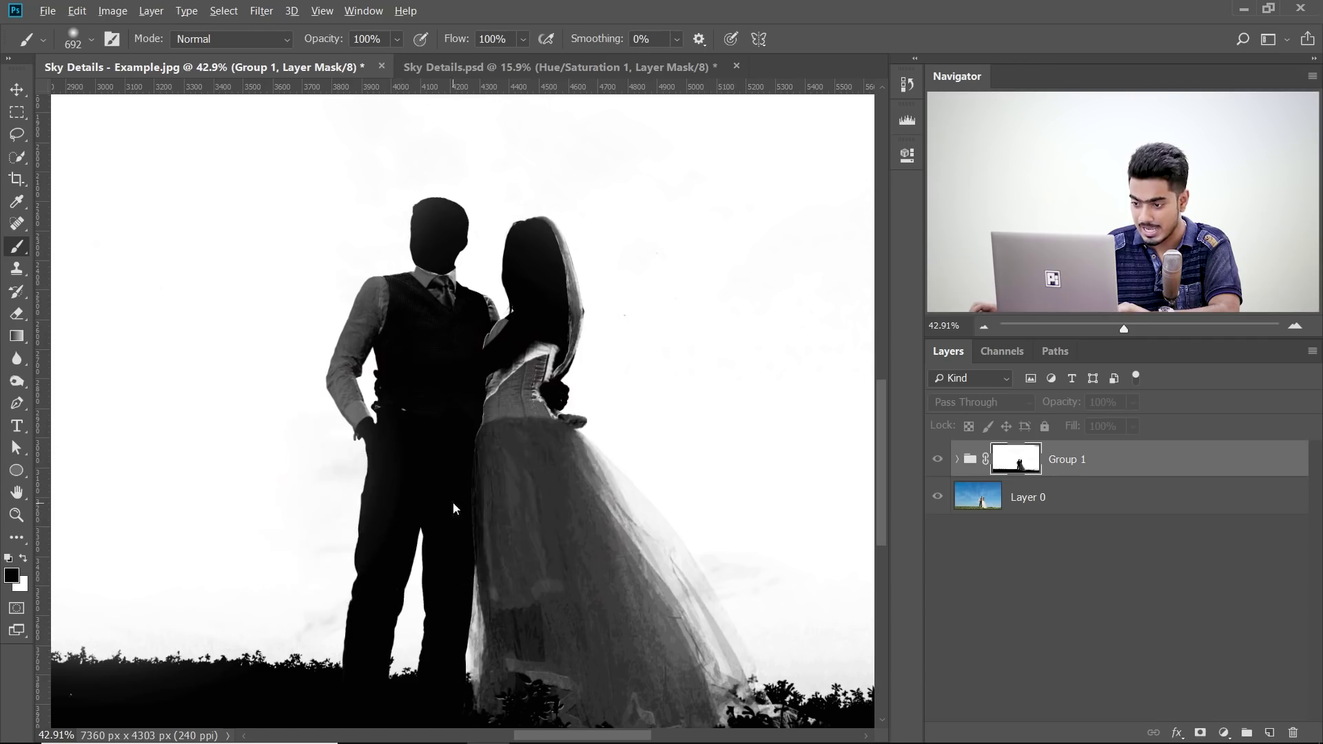
- Paint the inside of the bride's skirt black on the mask, using a brush reduced to 289 px
mouse_move(514, 449)
left_mouse_down()
mouse_move(557, 628)
mouse_move(487, 470)
mouse_move(538, 682)
mouse_move(518, 466)
mouse_move(634, 596)
mouse_move(668, 659)
mouse_move(636, 678)
mouse_move(564, 671)
mouse_move(598, 674)
mouse_move(564, 690)
mouse_move(712, 723)
mouse_move(521, 492)
left_mouse_up()
key("bracketleft")
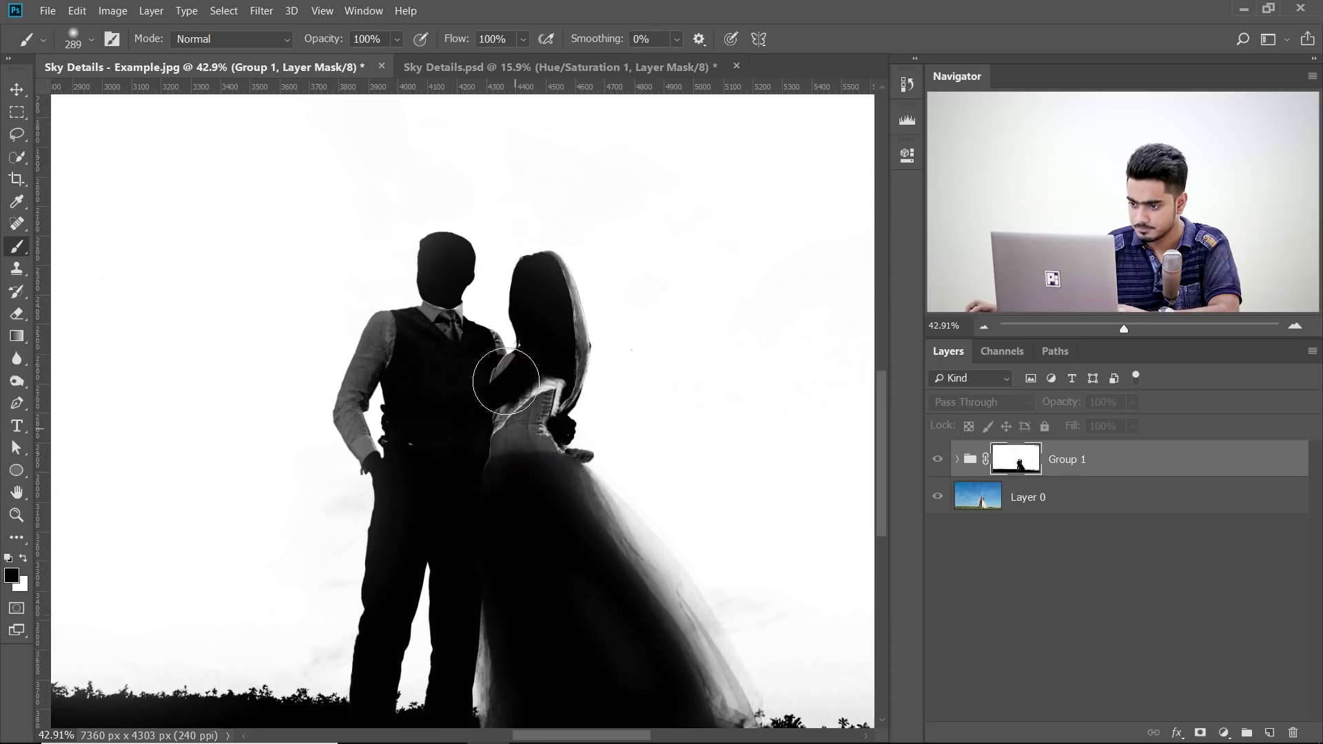
scroll(367, 287, "up", 3)
- Set the brush mode to Overlay and darken the groom's gray sleeve and the bride's bodice to black on the mask
left_click(231, 40)
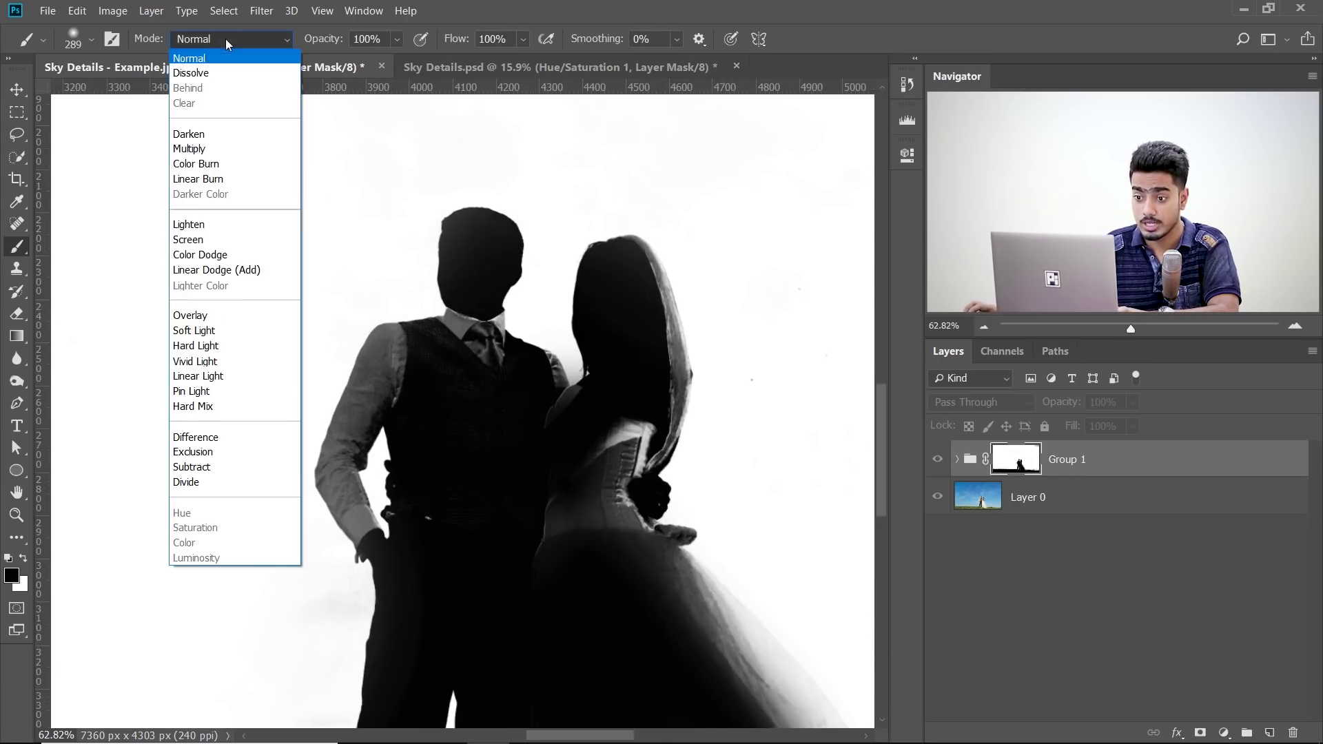
left_click(209, 310)
left_click_drag(542, 258, 515, 304)
key("bracketleft")
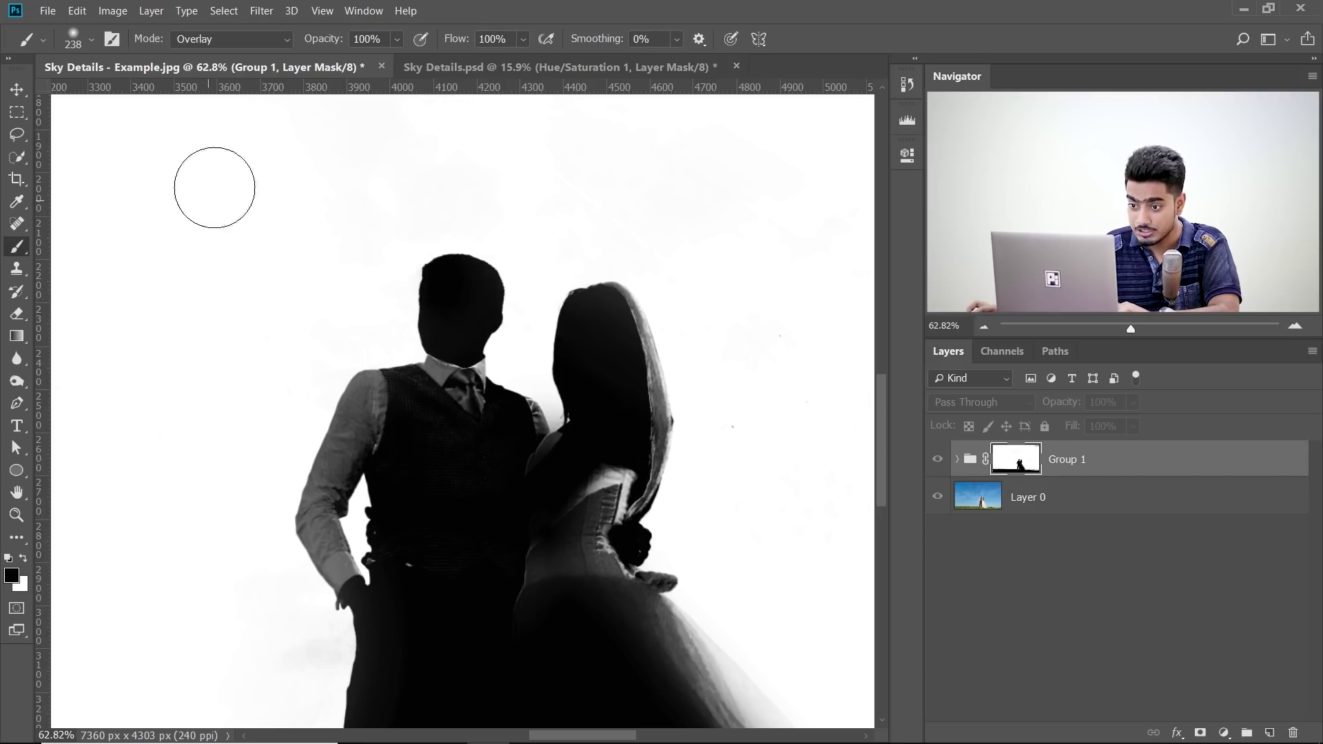
mouse_move(358, 386)
left_mouse_down()
mouse_move(295, 473)
mouse_move(364, 611)
left_mouse_up()
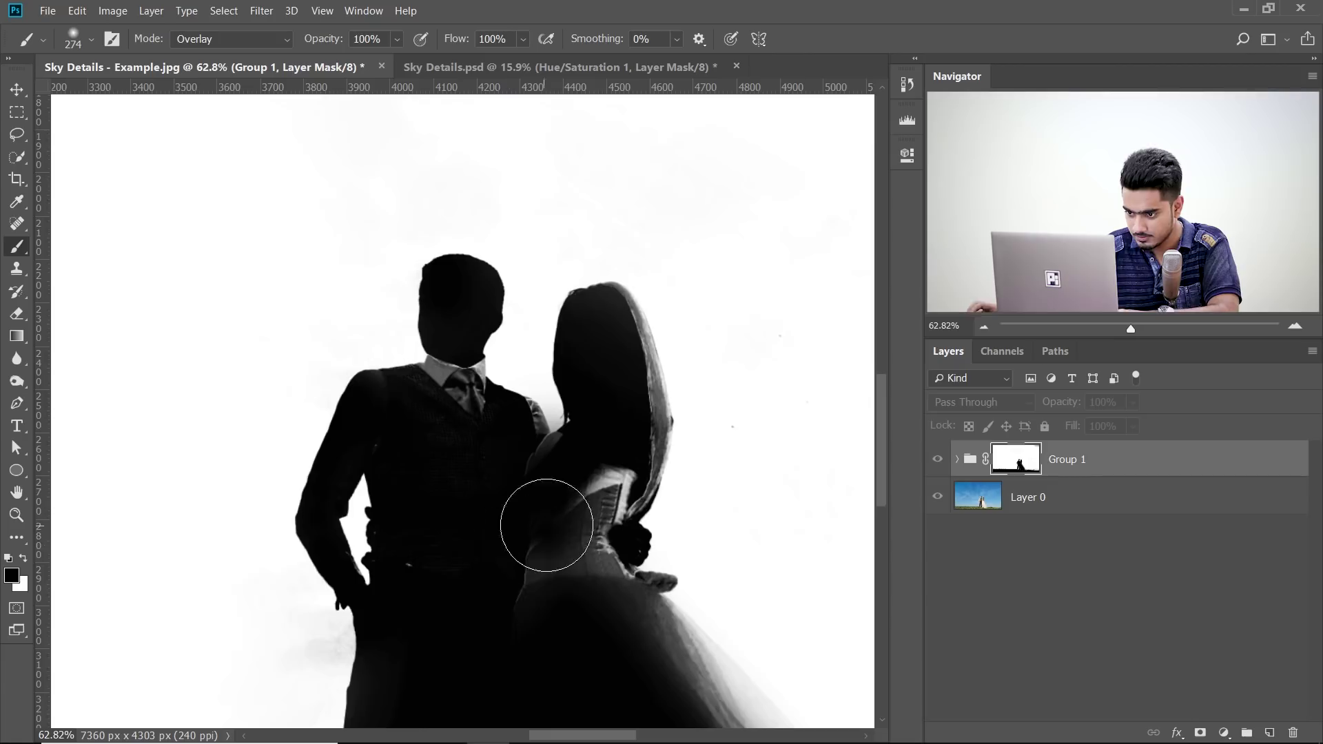
left_click_drag(547, 526, 493, 471)
mouse_move(549, 420)
left_mouse_down()
mouse_move(547, 503)
mouse_move(582, 549)
mouse_move(574, 586)
mouse_move(341, 303)
left_mouse_up()
- Enlarge the Overlay brush to 305 px and clean up the mask around the lower dress in black and white
key("bracketright")
mouse_move(393, 369)
left_mouse_down()
mouse_move(482, 458)
mouse_move(586, 643)
left_mouse_up()
mouse_move(458, 664)
left_mouse_down()
mouse_move(620, 570)
mouse_move(432, 350)
mouse_move(381, 381)
left_mouse_up()
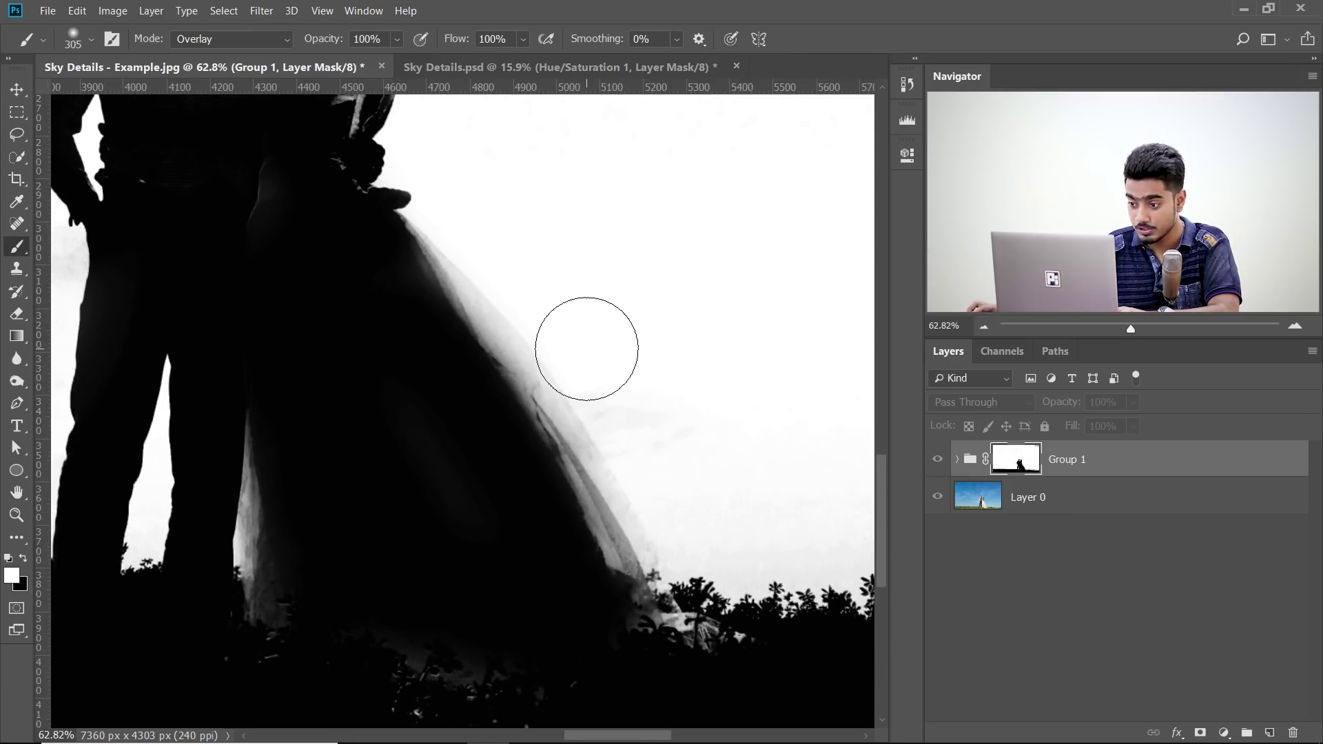
left_click_drag(299, 371, 664, 351)
key("x")
- Whiten the remaining gray sky along the dress's outer edge and return from the mask to the full photo
left_click_drag(473, 250, 353, 554)
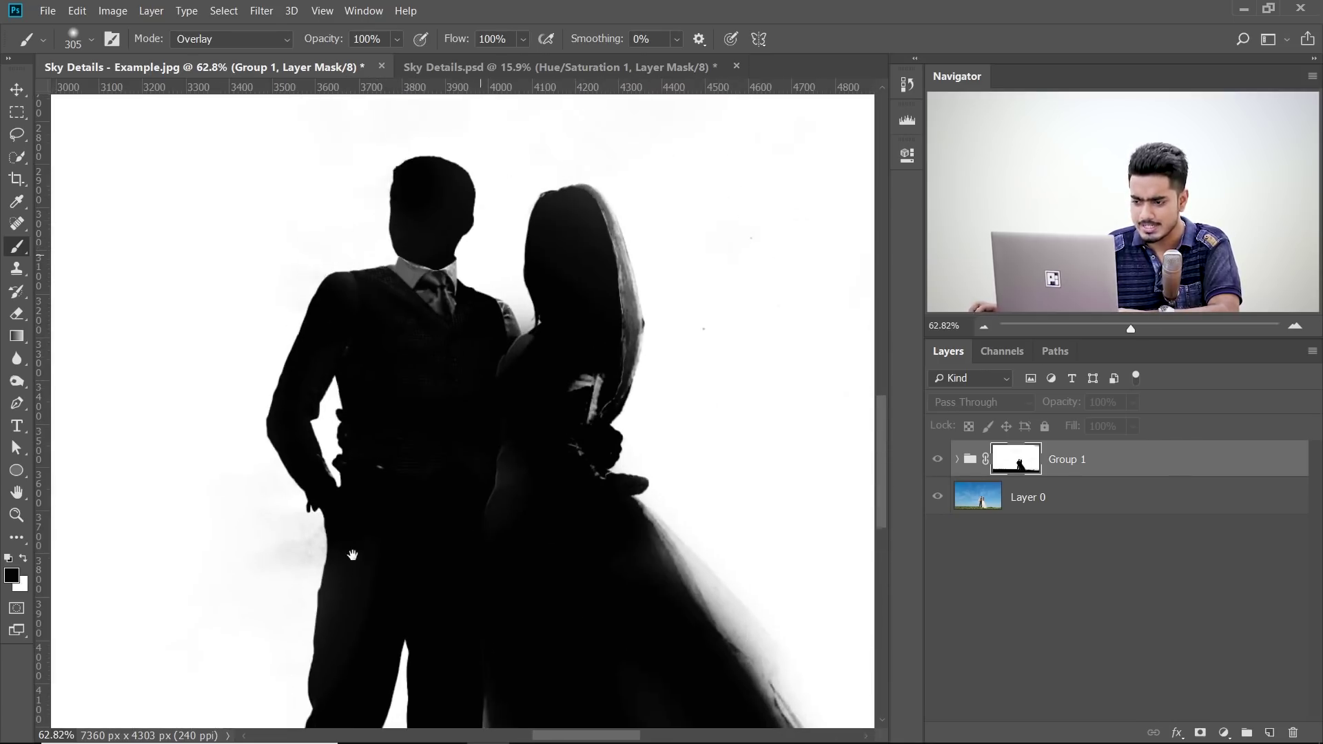
left_click_drag(287, 325, 261, 439)
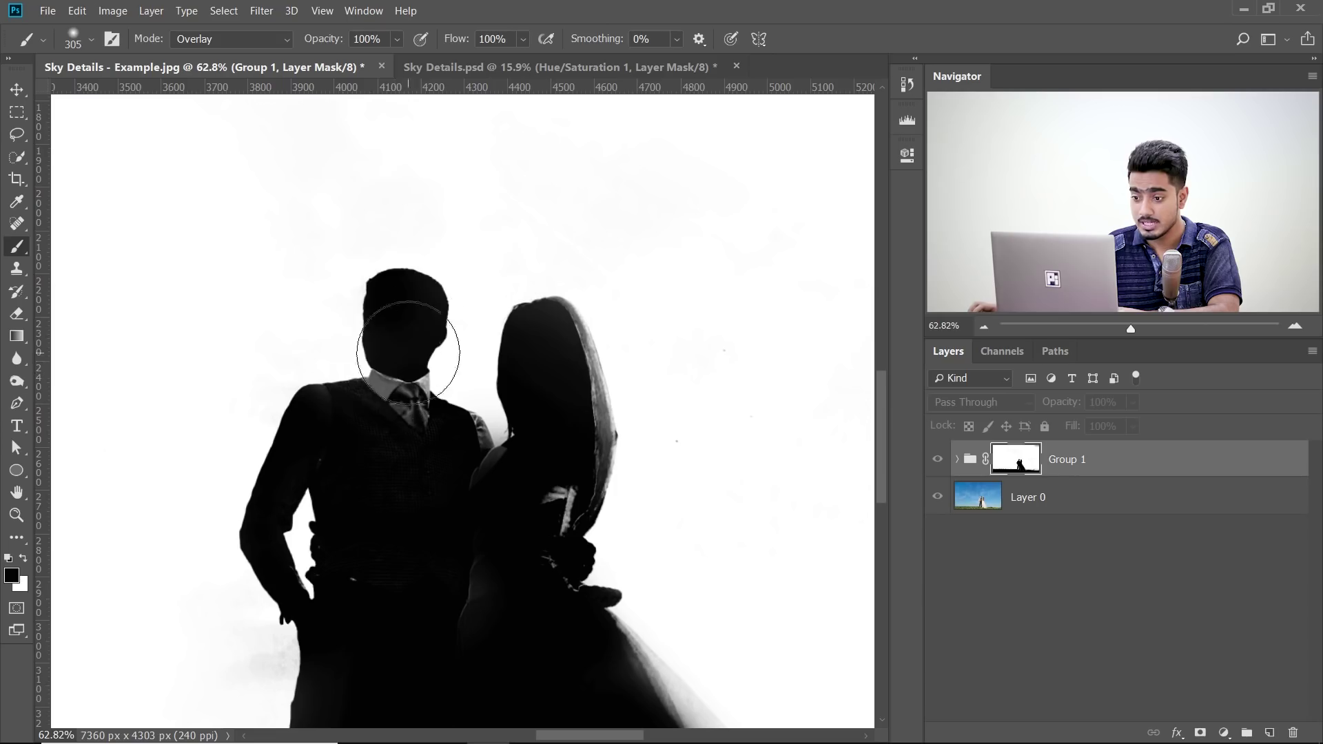
key("x")
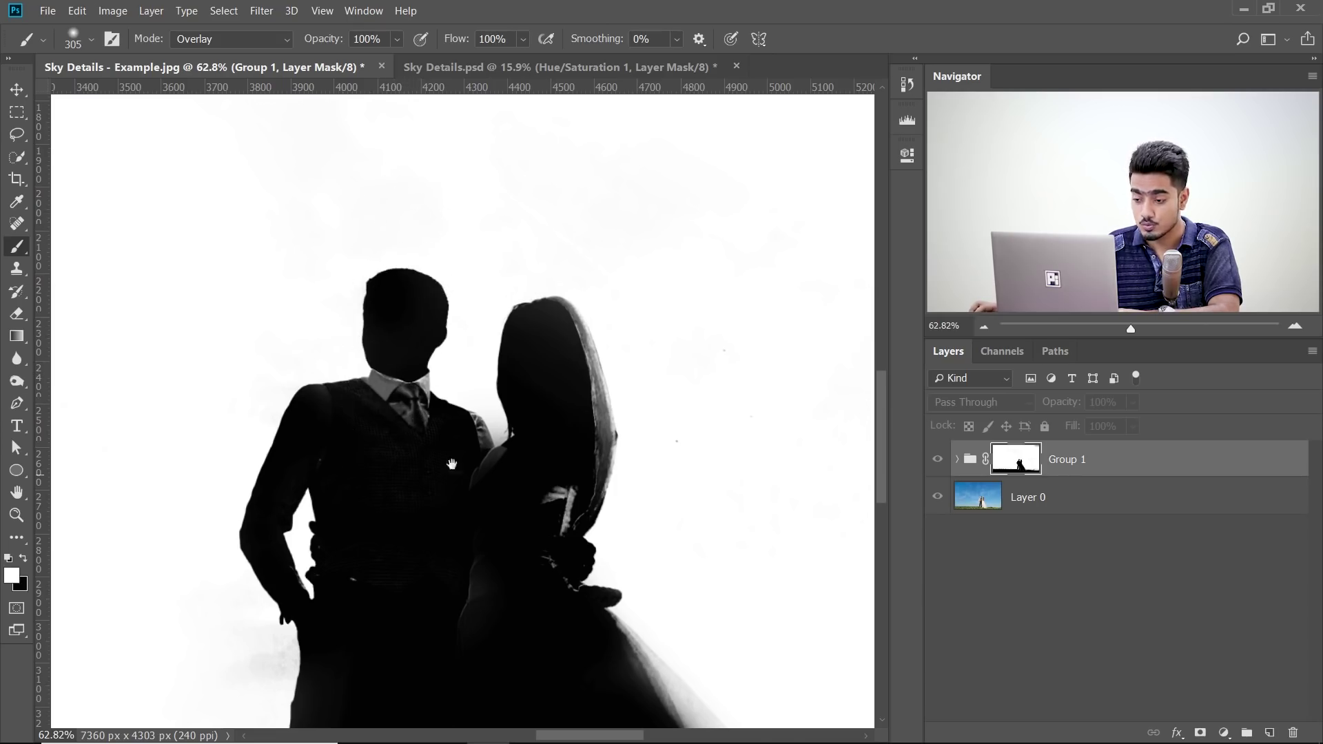
left_click_drag(565, 546, 311, 263)
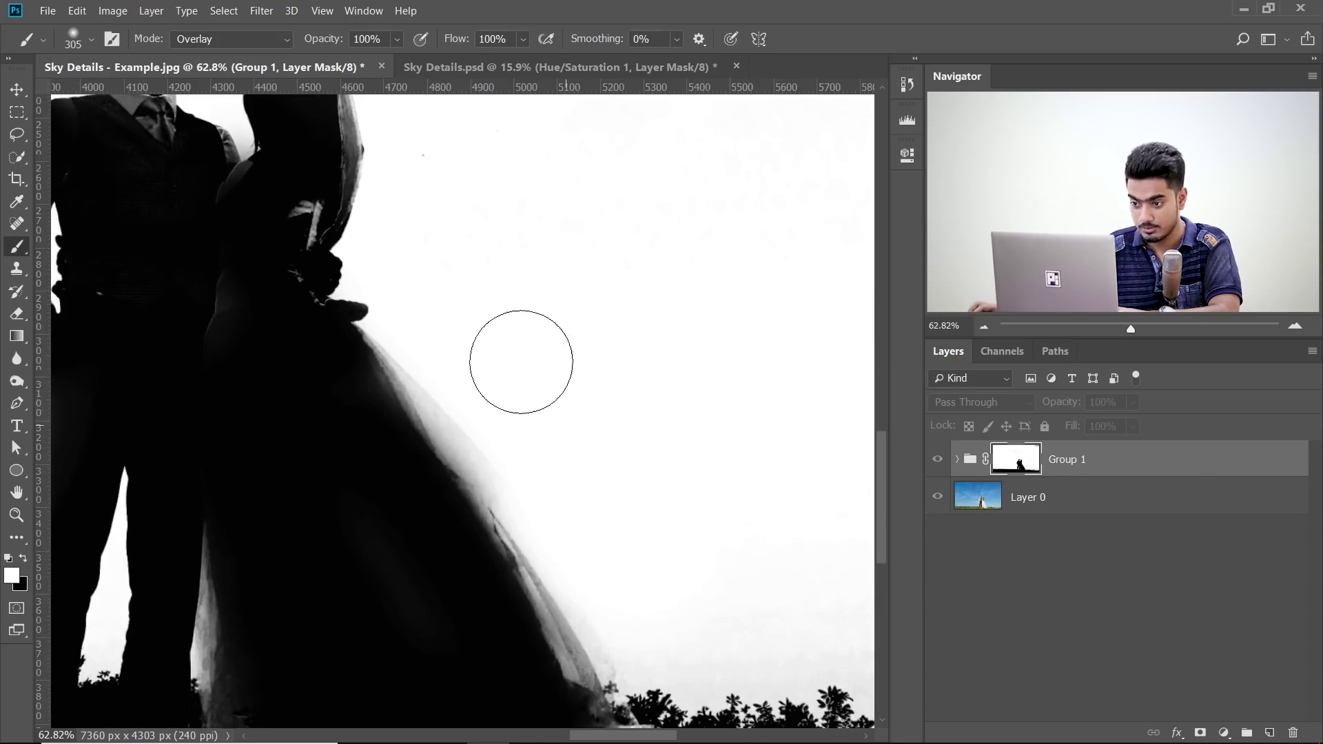
left_click_drag(431, 300, 688, 434)
key("ctrl+0")
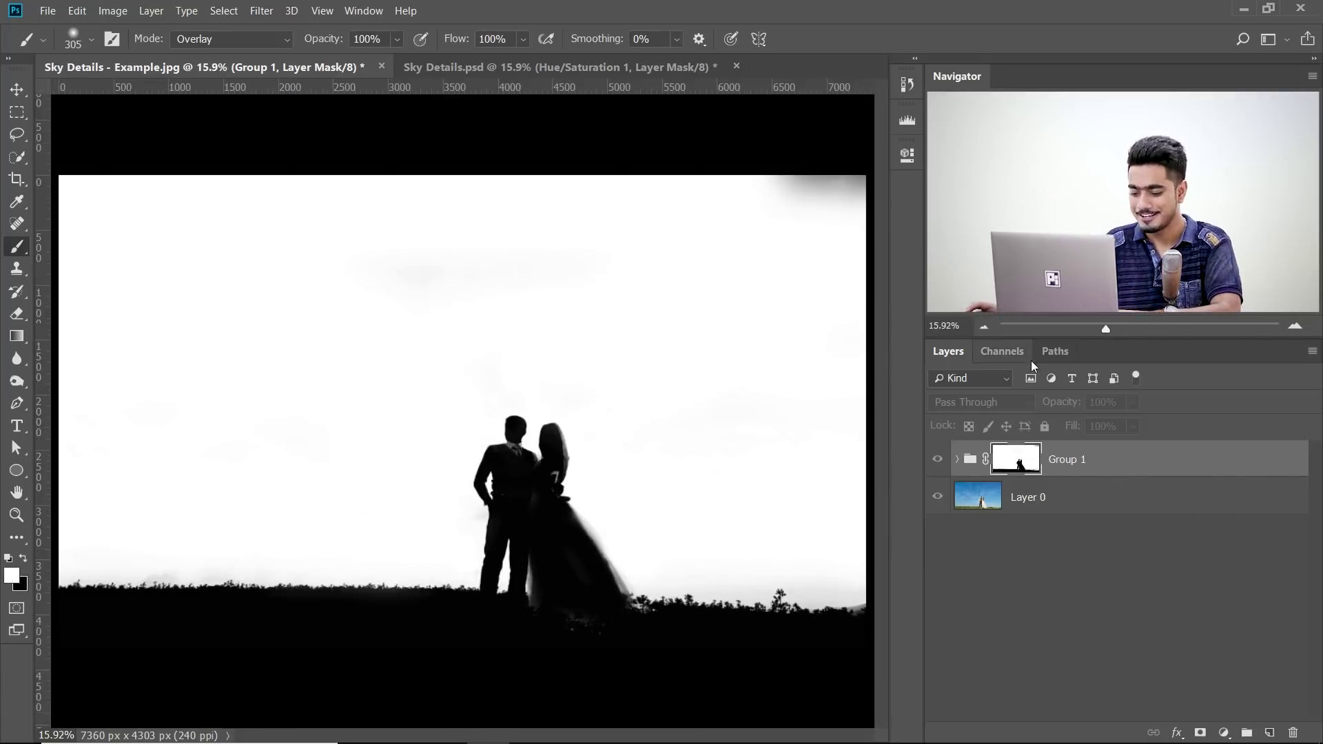
left_click(1020, 462, "alt")
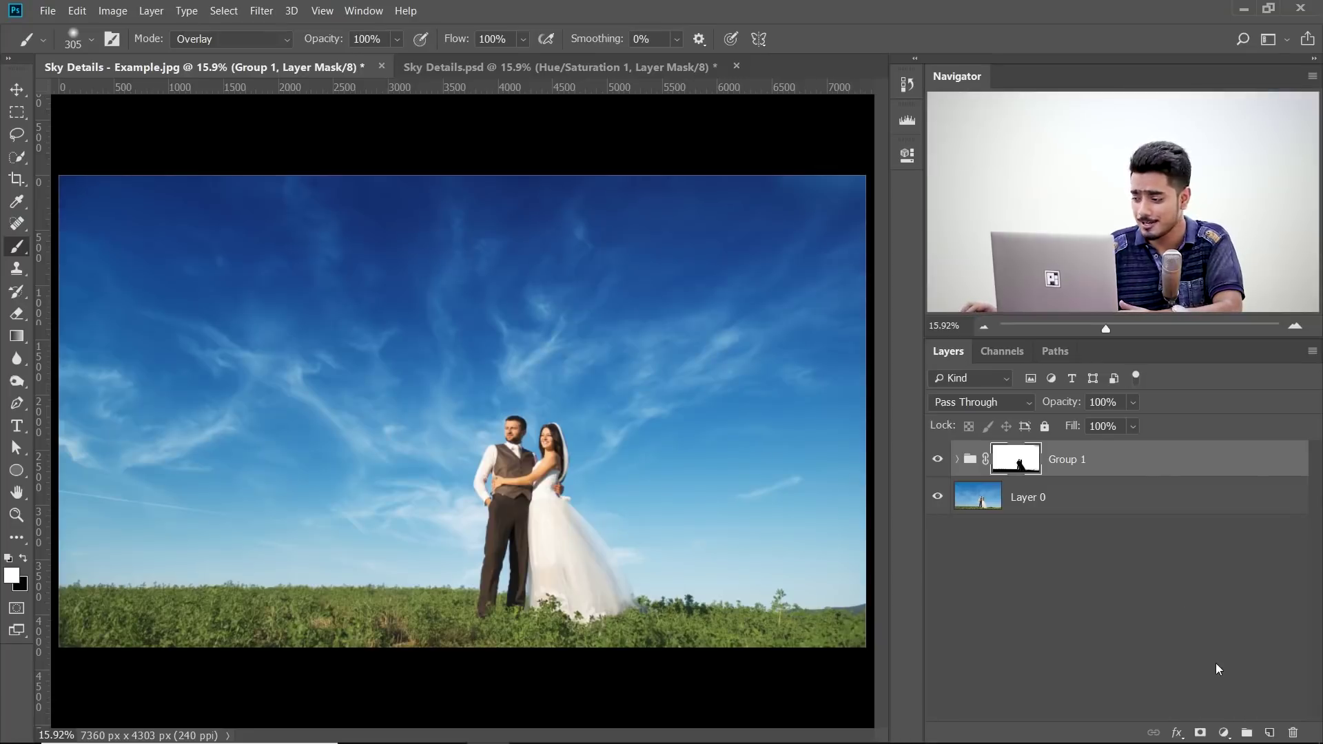
- Add a Color Lookup adjustment layer above Group 1 and load the FoggyNight.3DL 3D LUT
left_click(1225, 734)
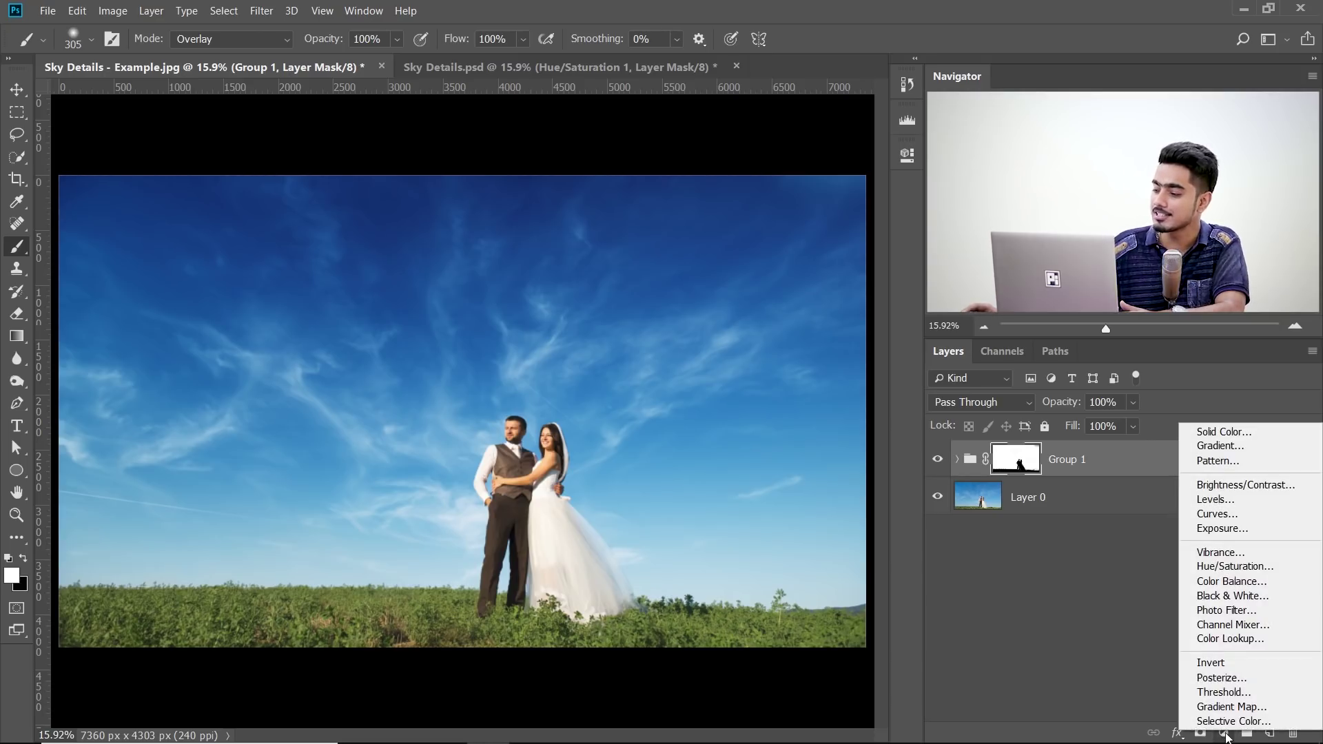
left_click(1226, 639)
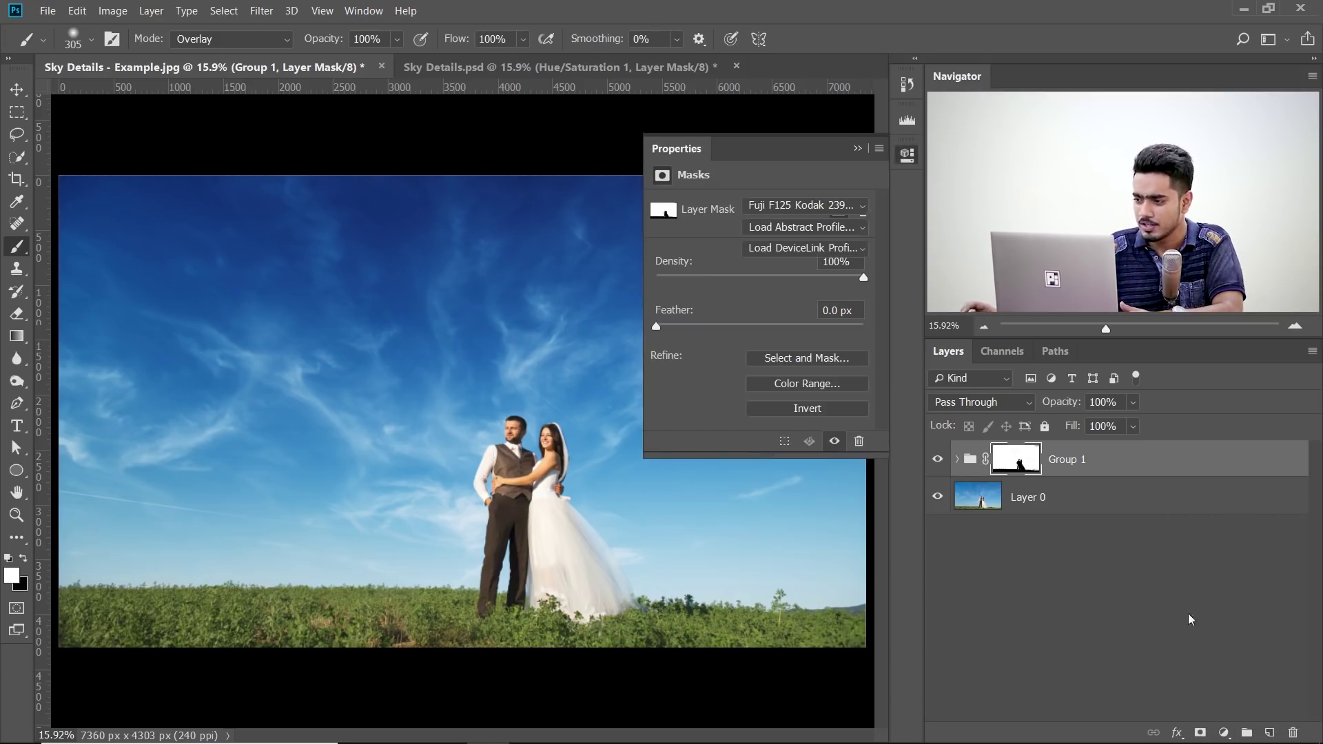
left_click(829, 208)
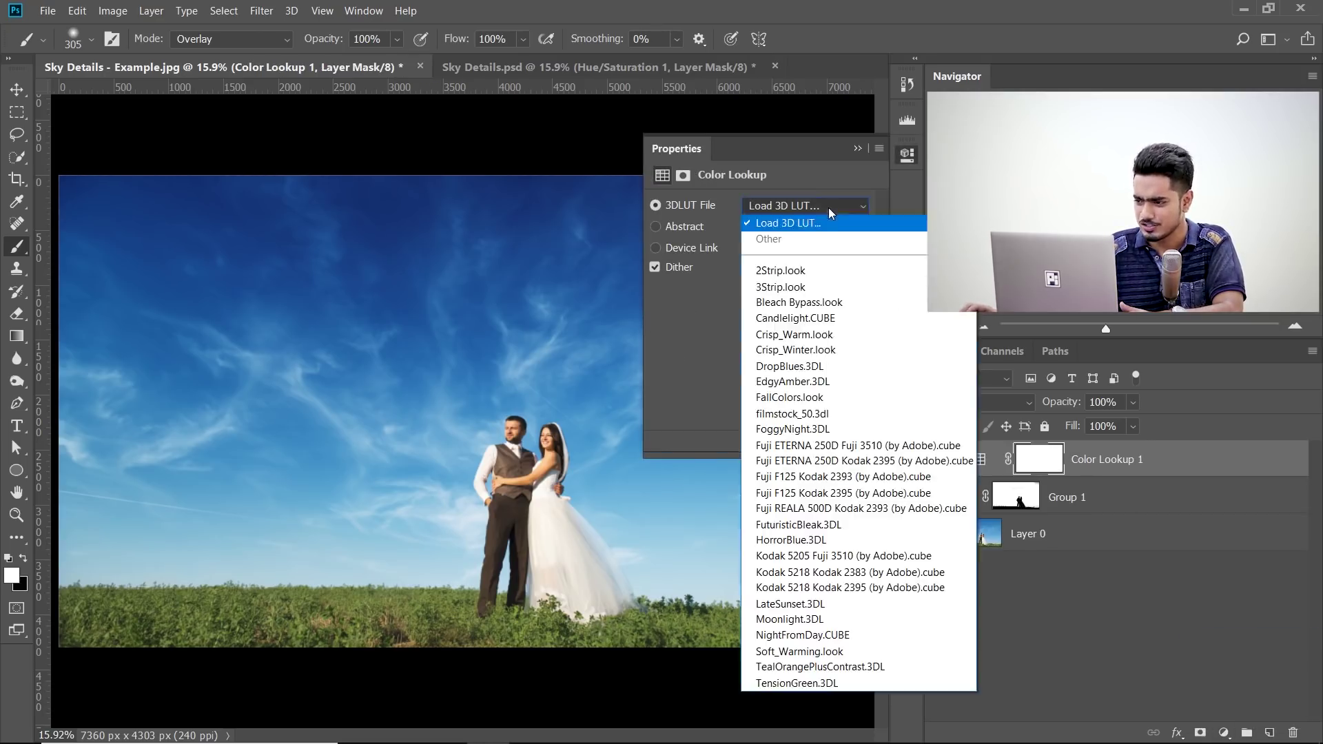
left_click(821, 365)
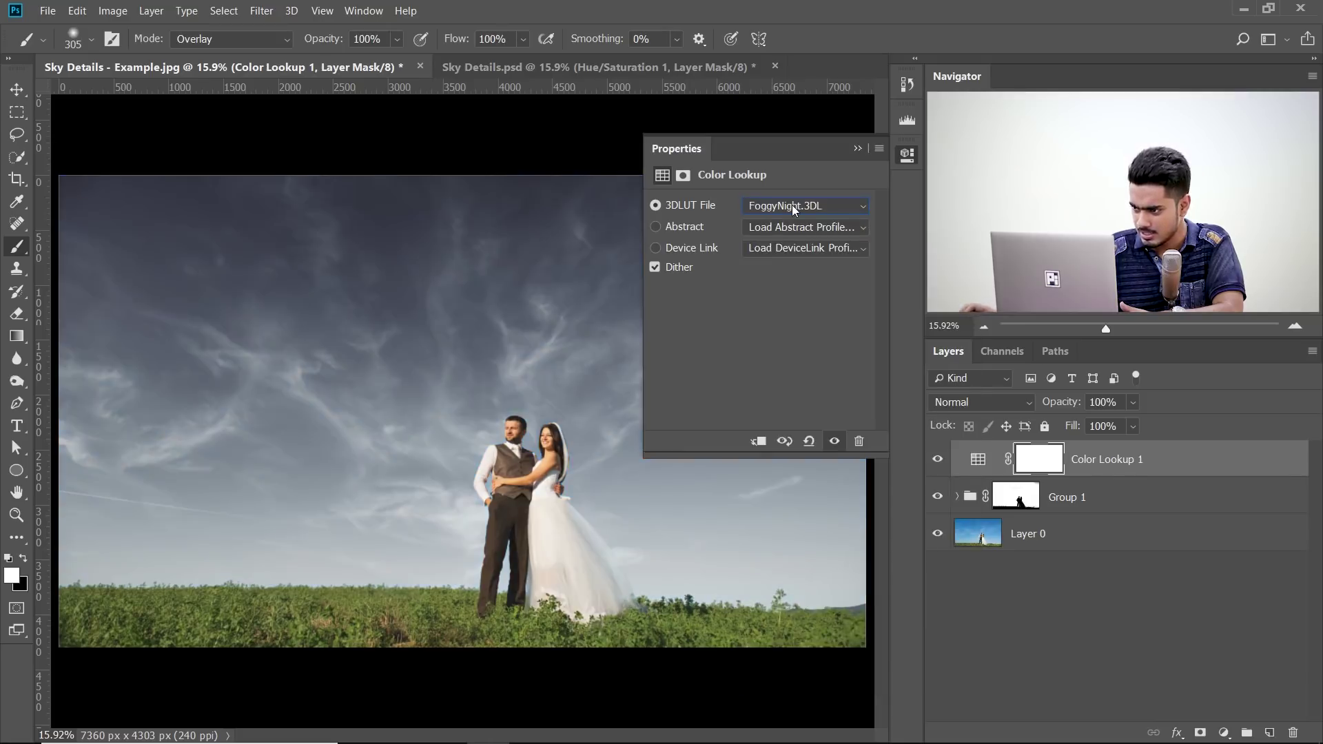
scroll(792, 205, "down", 4)
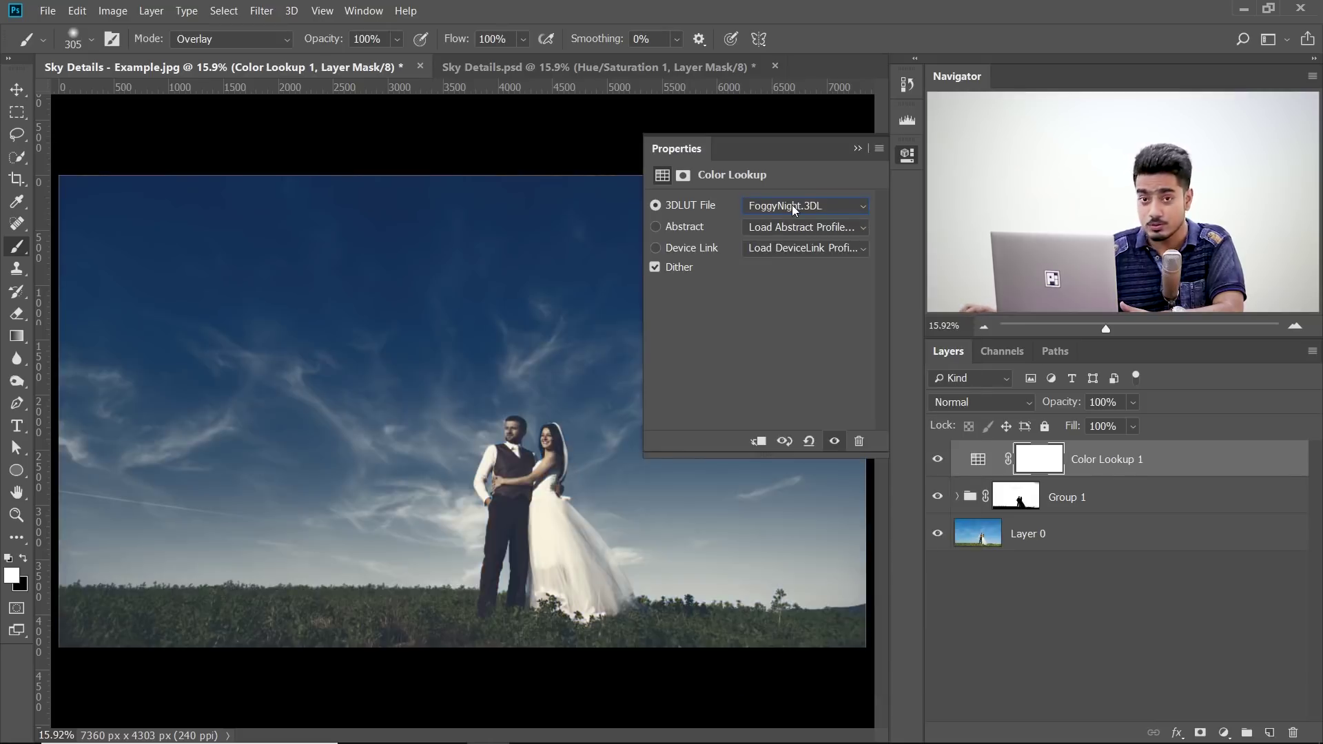
left_click(780, 242)
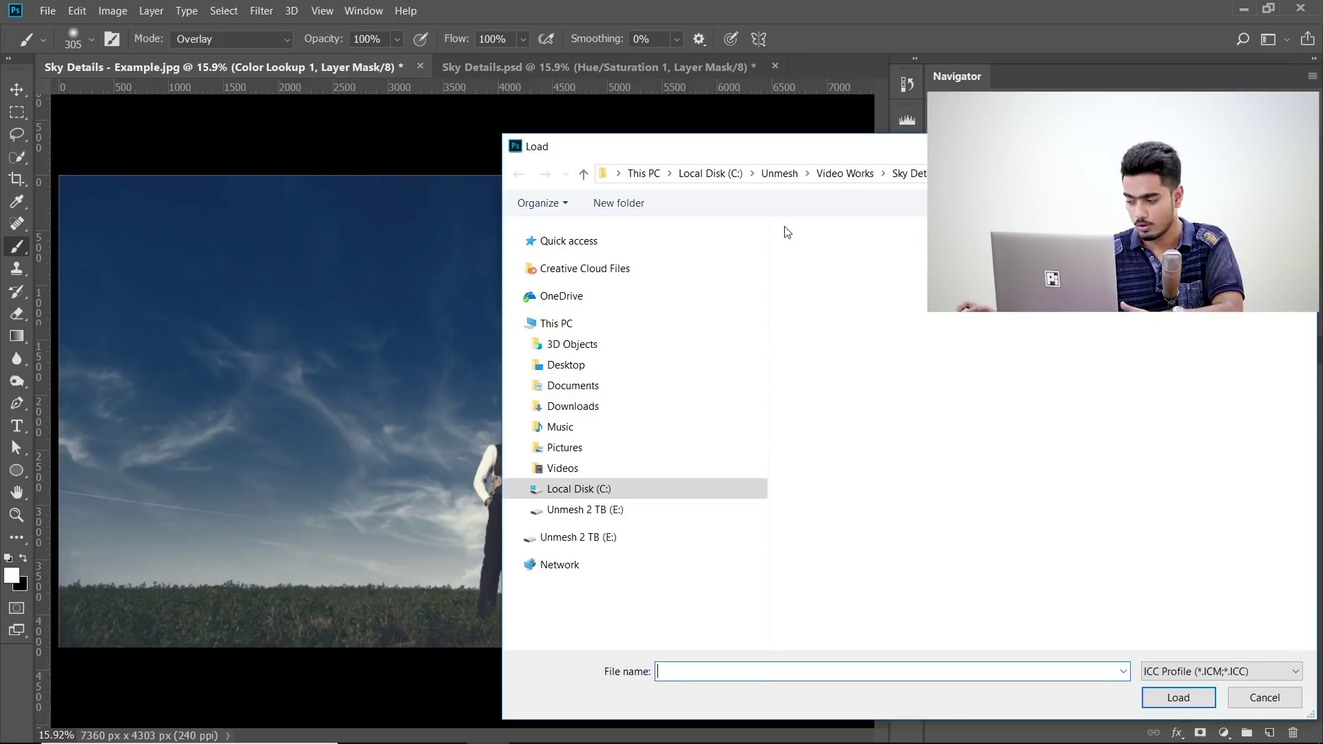
left_click(1267, 698)
- Preview the 3D LUT presets one after another, from FoggyNight.3DL through the Fuji and Kodak looks to Moonlight.3DL
left_click(767, 205)
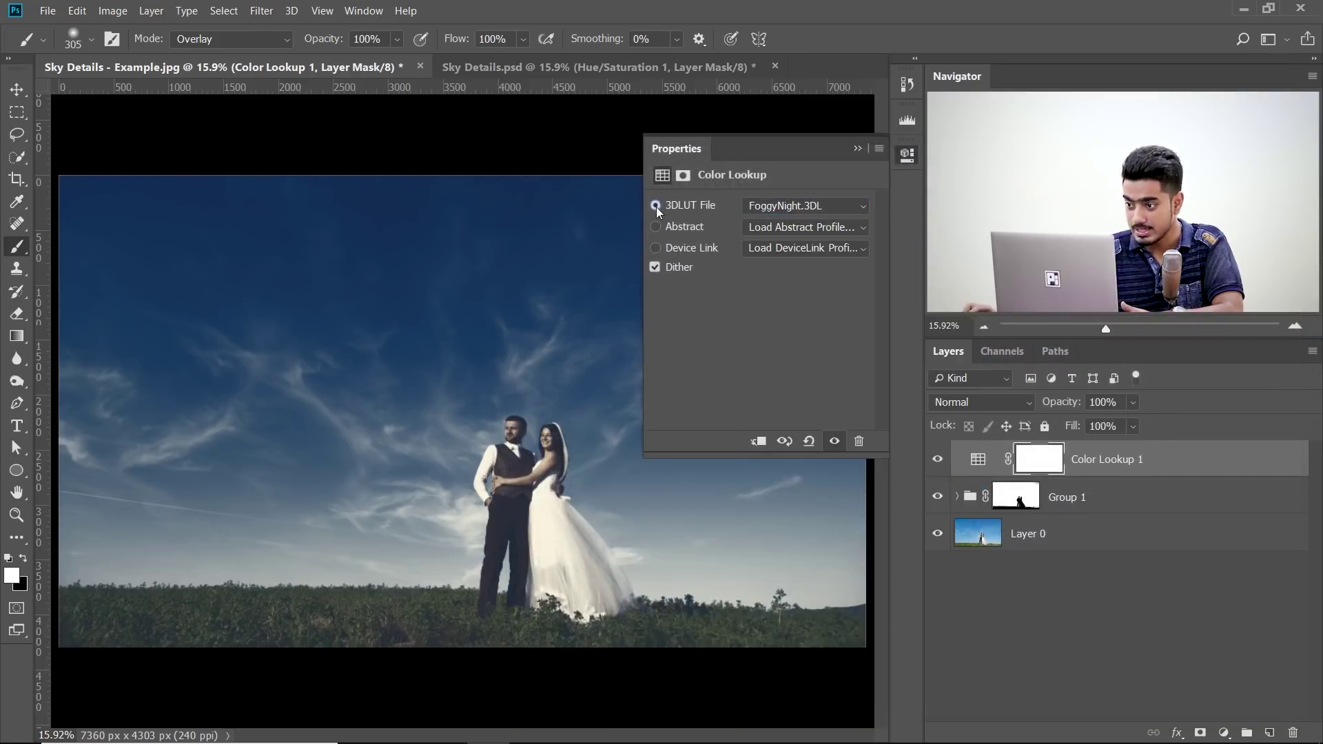
key("Down")
key("Down")
key("Down")
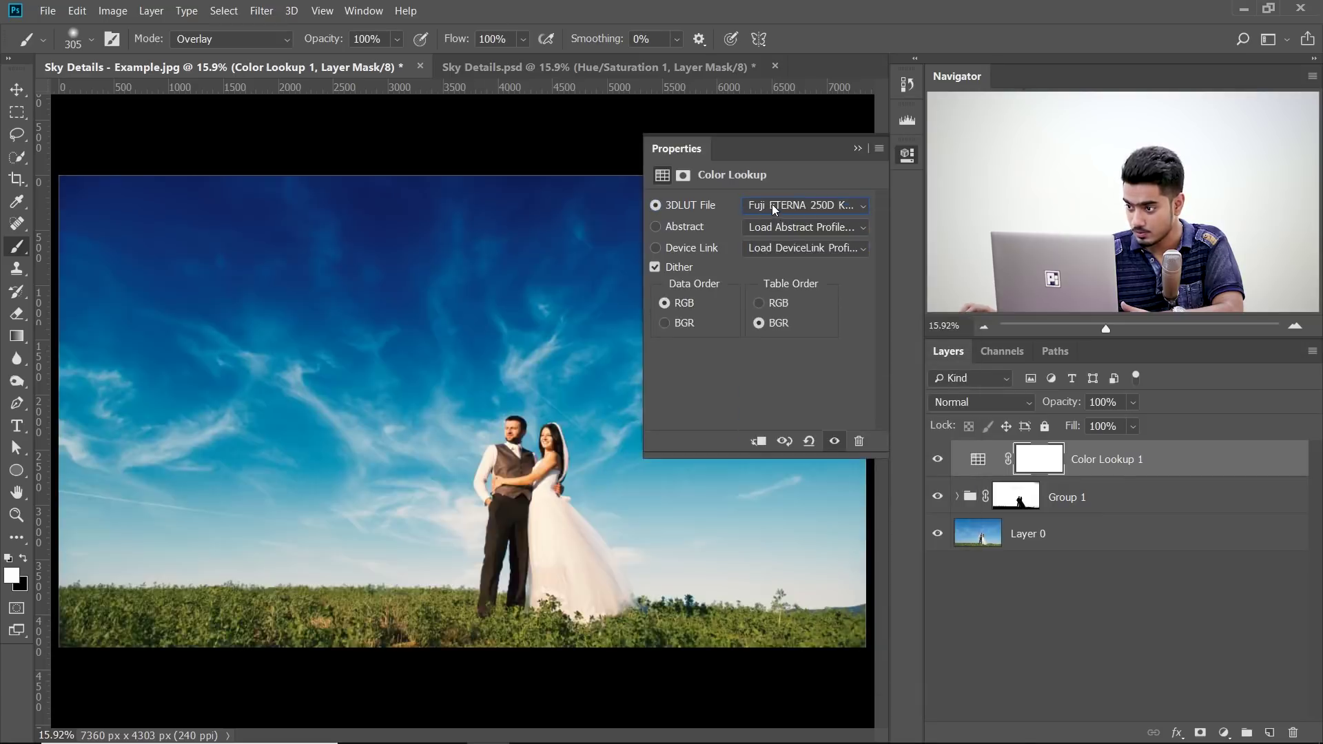
key("Down")
key("Down")
key("Down")
key("Down")
key("Down")
key("Down")
key("Down")
key("Down")
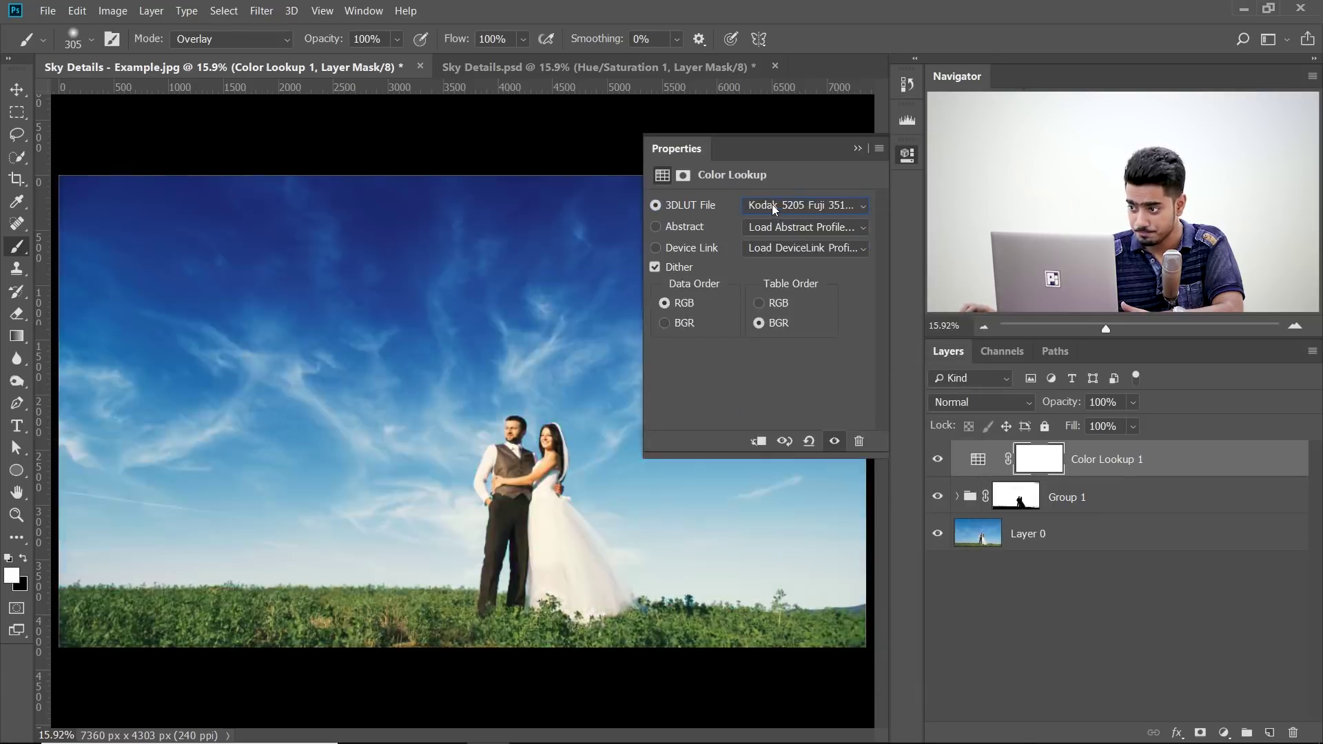
key("Down")
- Apply the LateSunset.3DL 3D LUT to the Color Lookup layer and collapse its properties
left_click(772, 204)
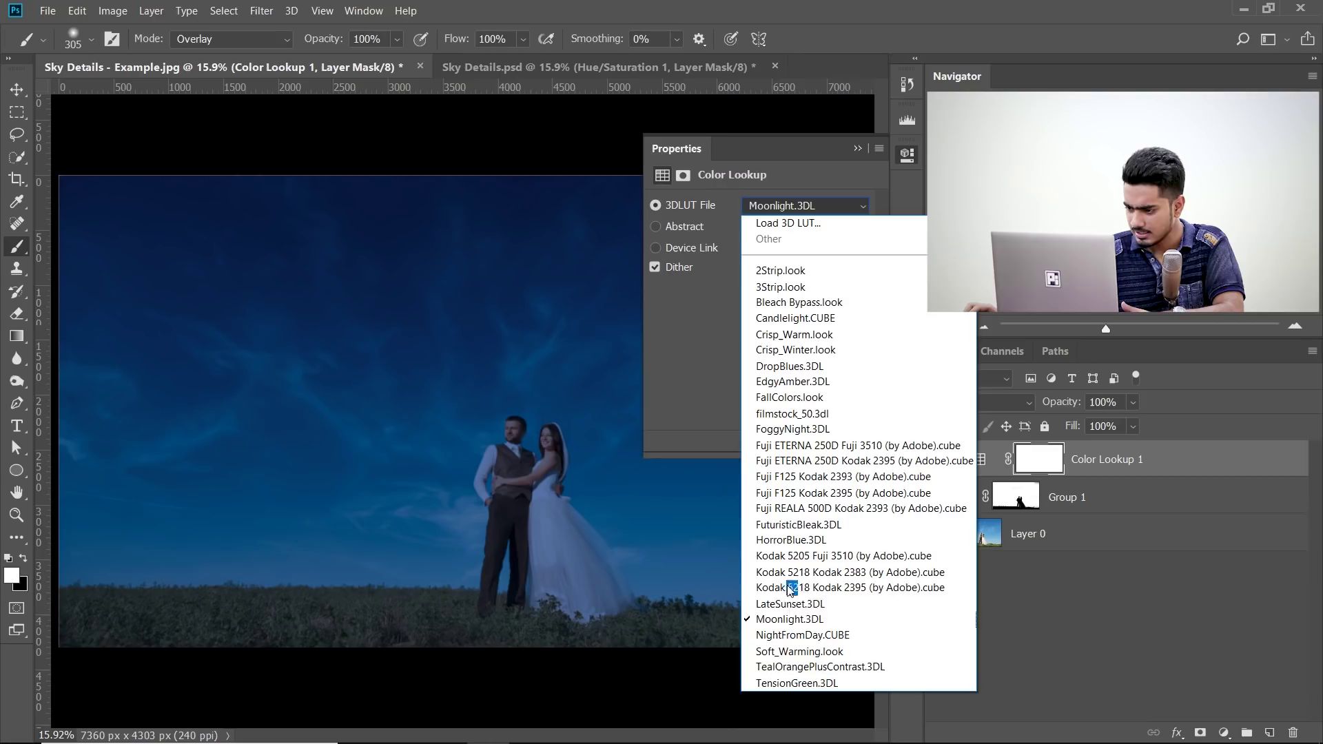
left_click(792, 603)
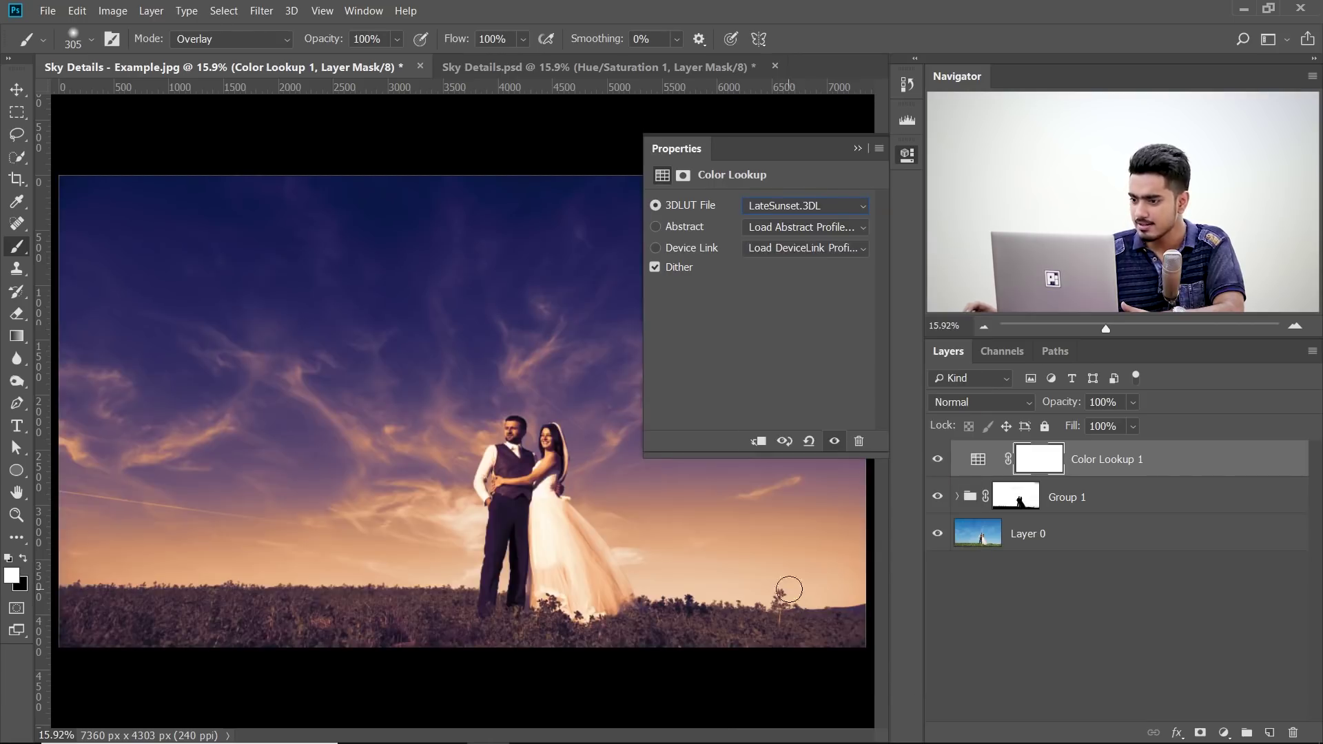
left_click(858, 149)
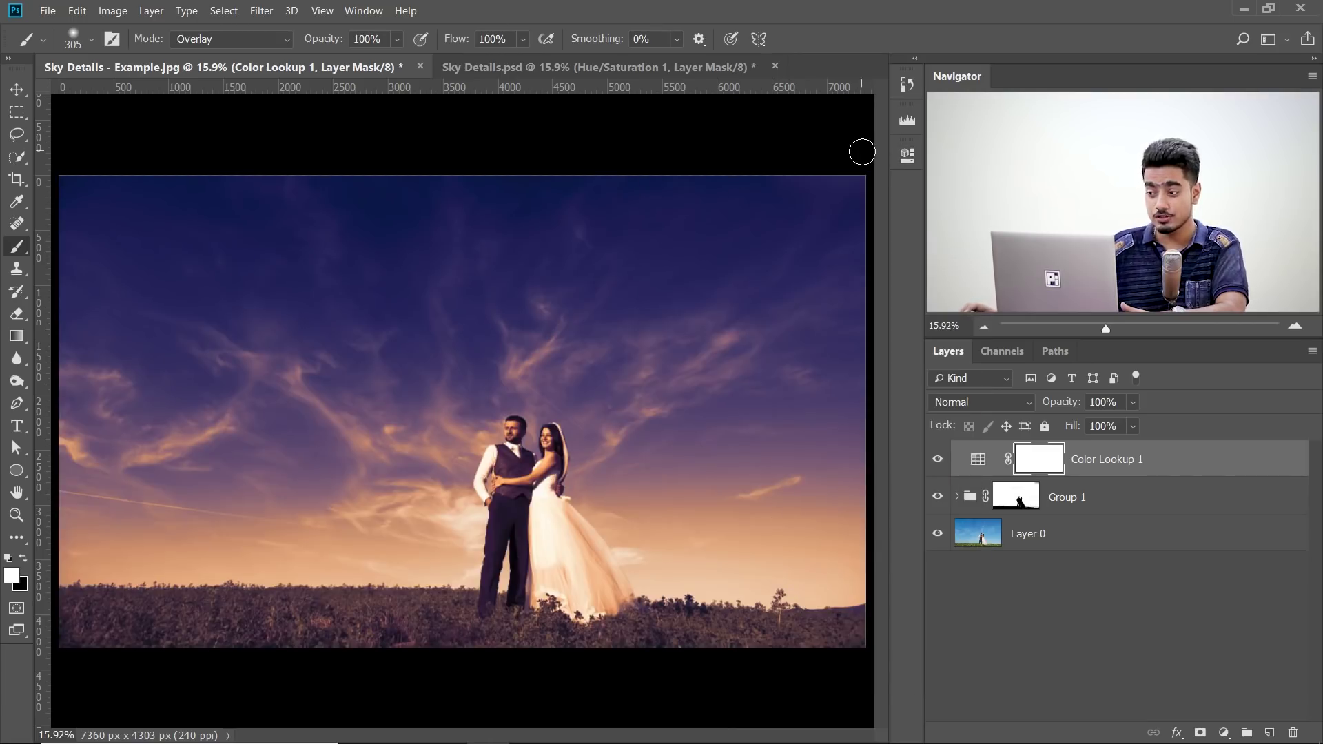
- Try the Soft Light blend mode on the Color Lookup layer with its opacity at 42%
left_click(954, 406)
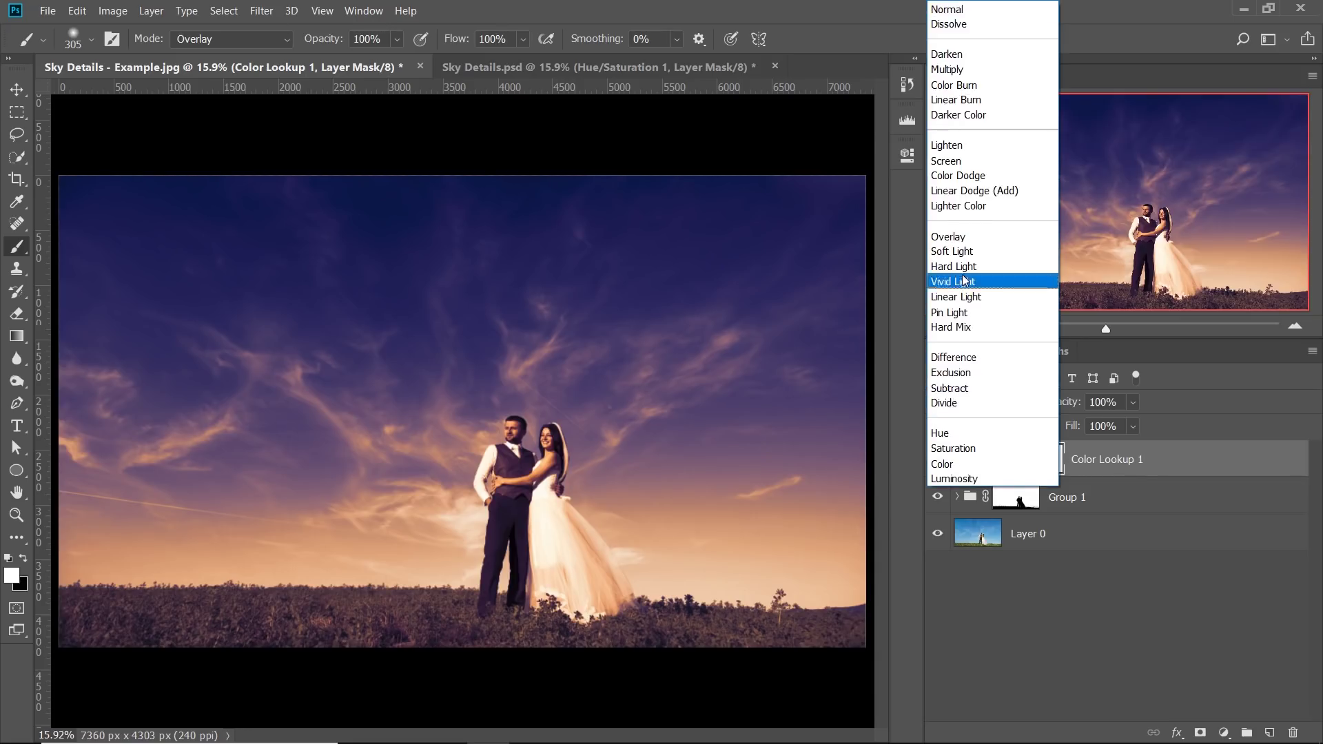
left_click(953, 251)
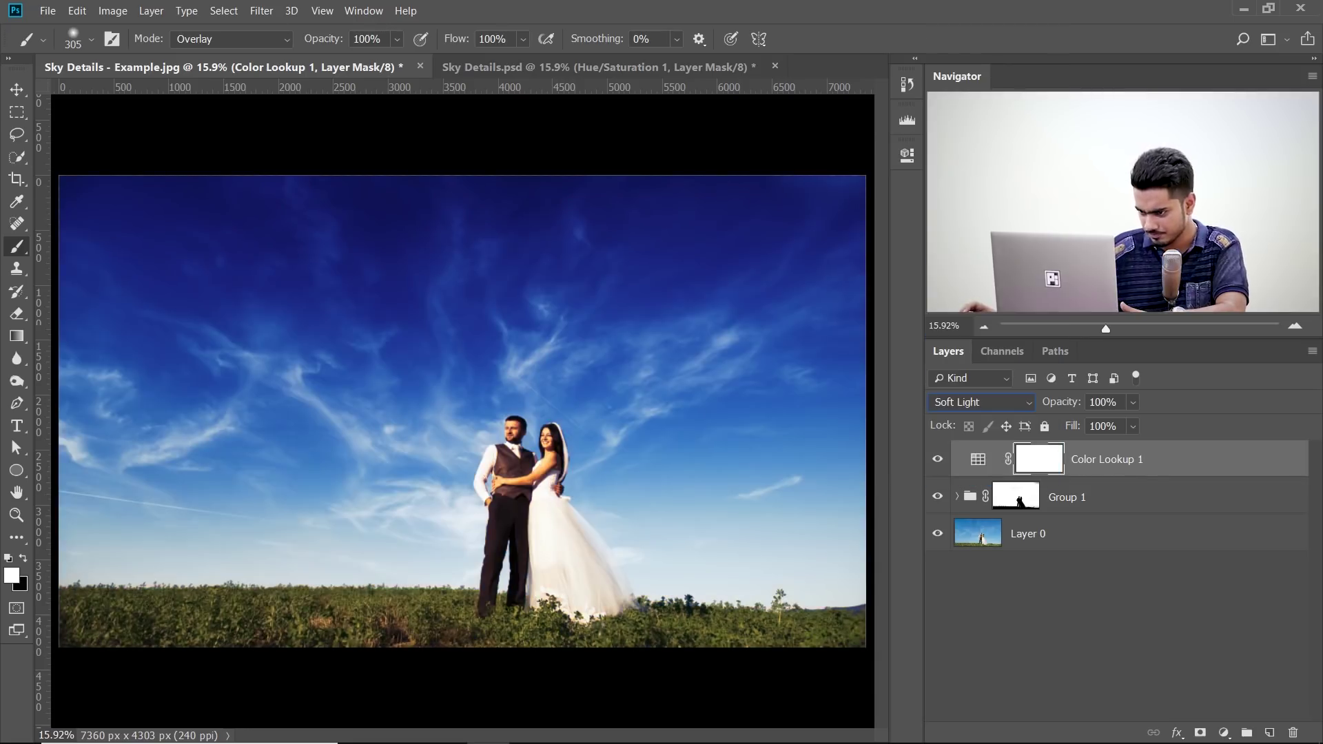
left_click(1130, 403)
left_click_drag(1091, 422, 1104, 421)
- Blend the Color Lookup layer in Multiply mode at 35% opacity
left_click(995, 401)
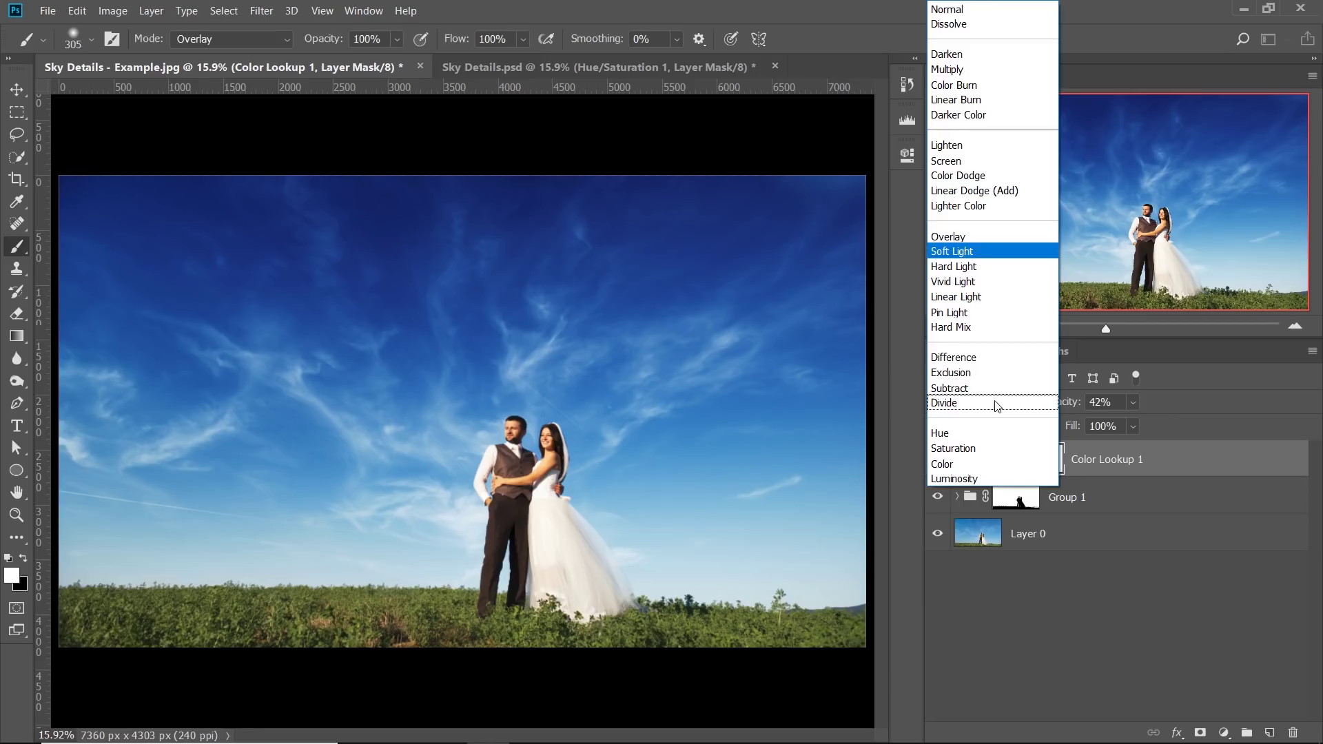
left_click(951, 69)
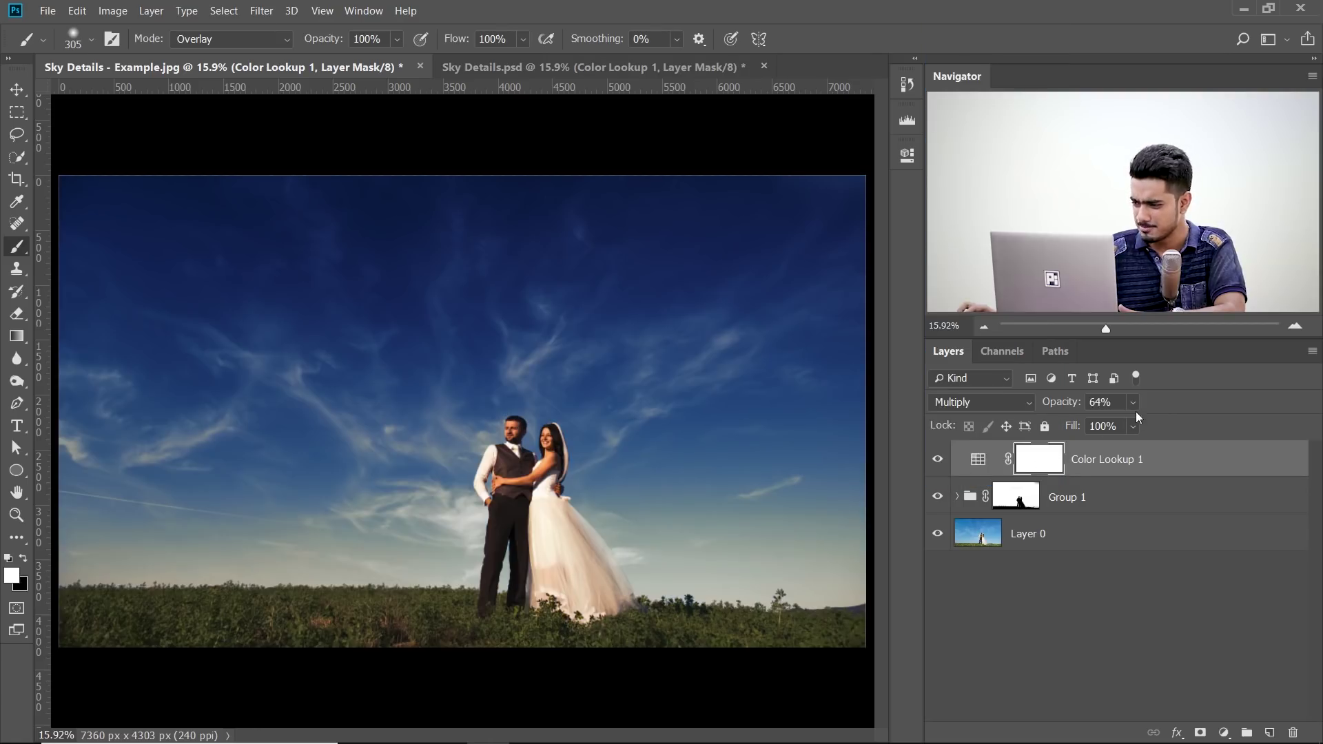
left_click(1135, 407)
left_click(1102, 423)
left_click_drag(1110, 424, 1121, 426)
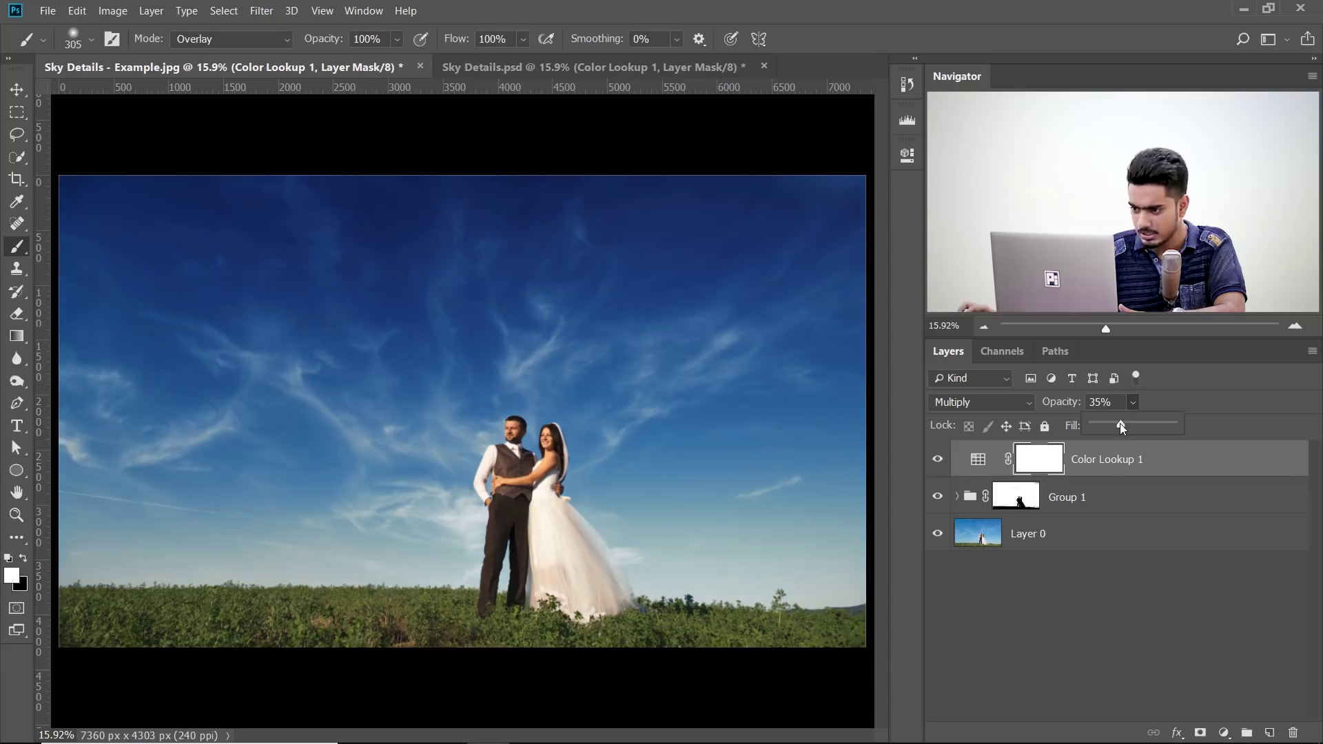
left_click(1139, 462)
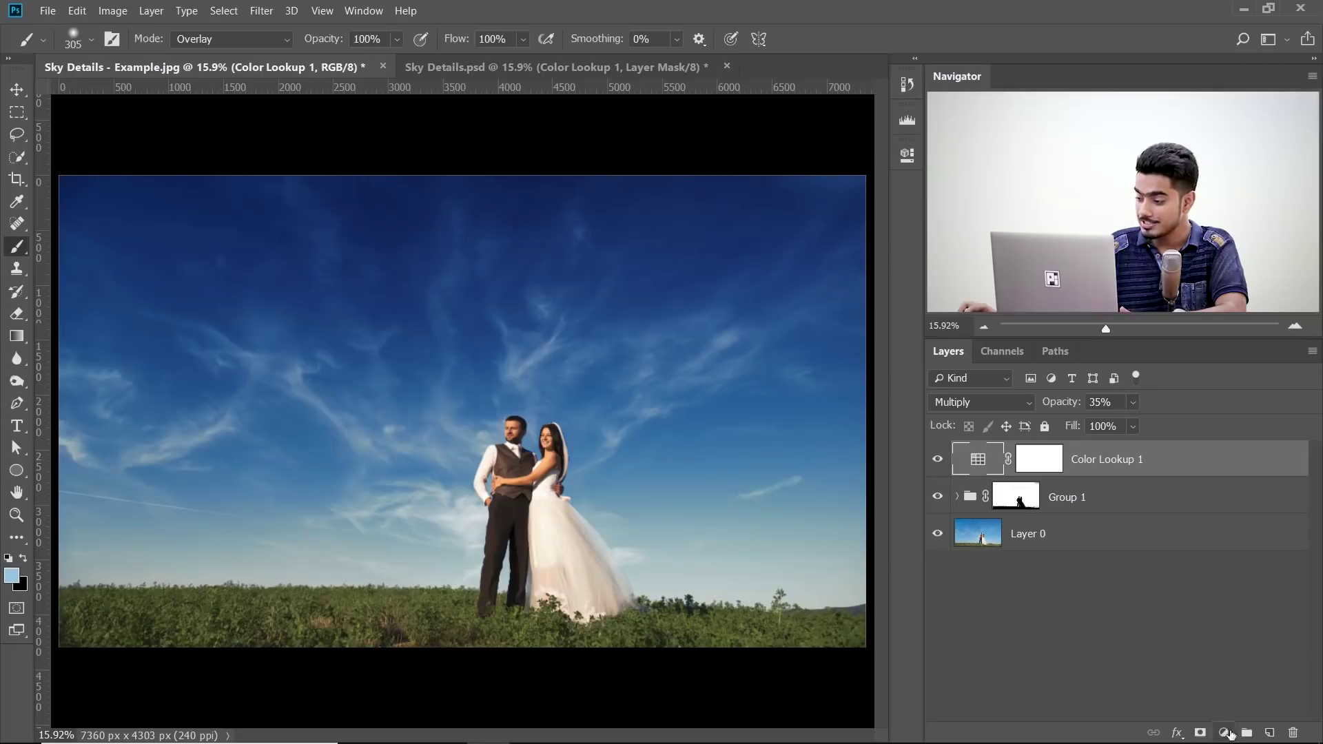
- Add a Hue/Saturation adjustment layer above Color Lookup 1 and lower the saturation of the Blues to about -44
left_click(1229, 734)
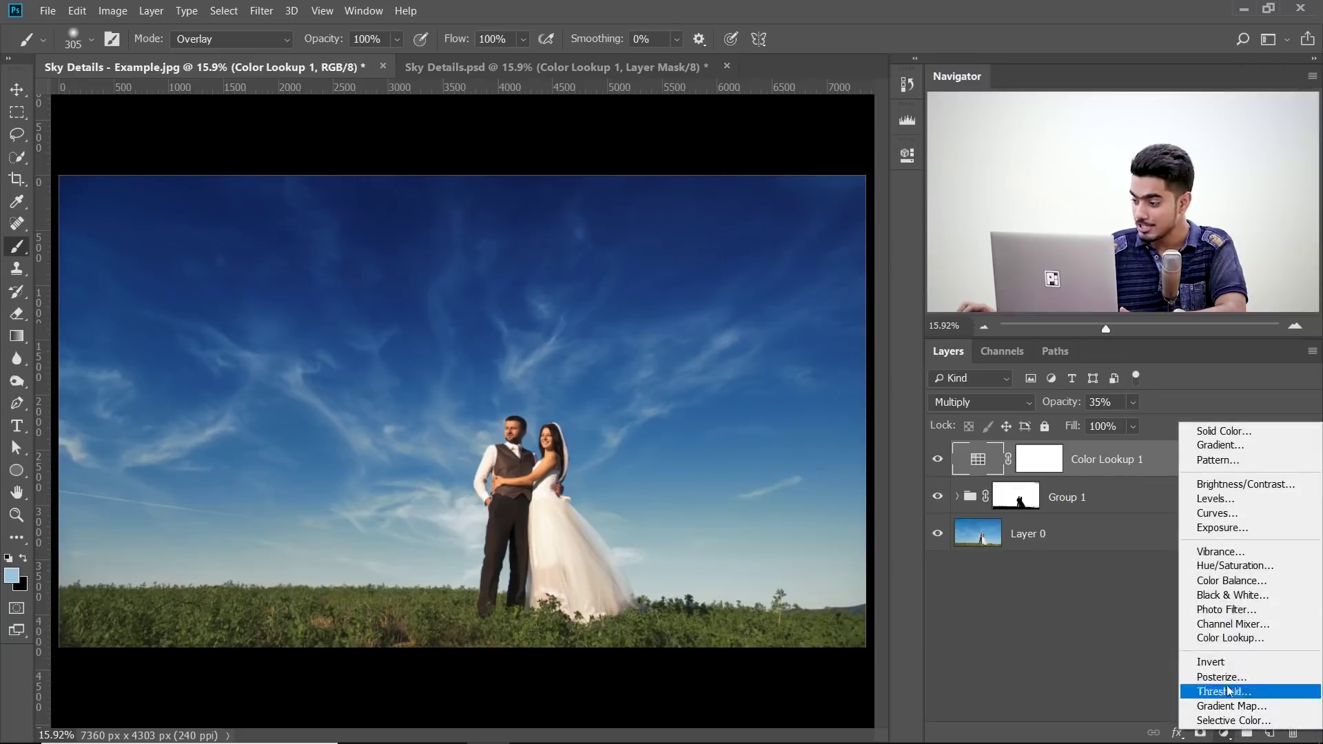
left_click(1235, 566)
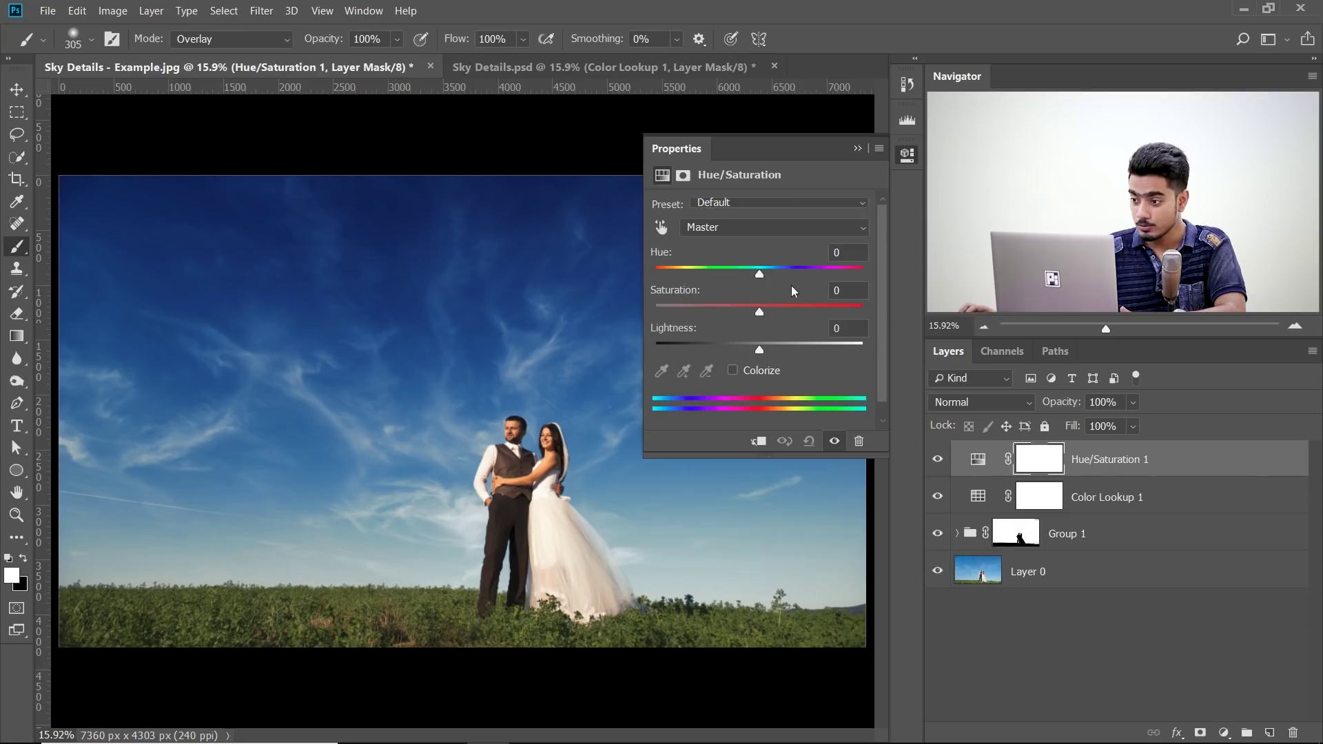
left_click(742, 233)
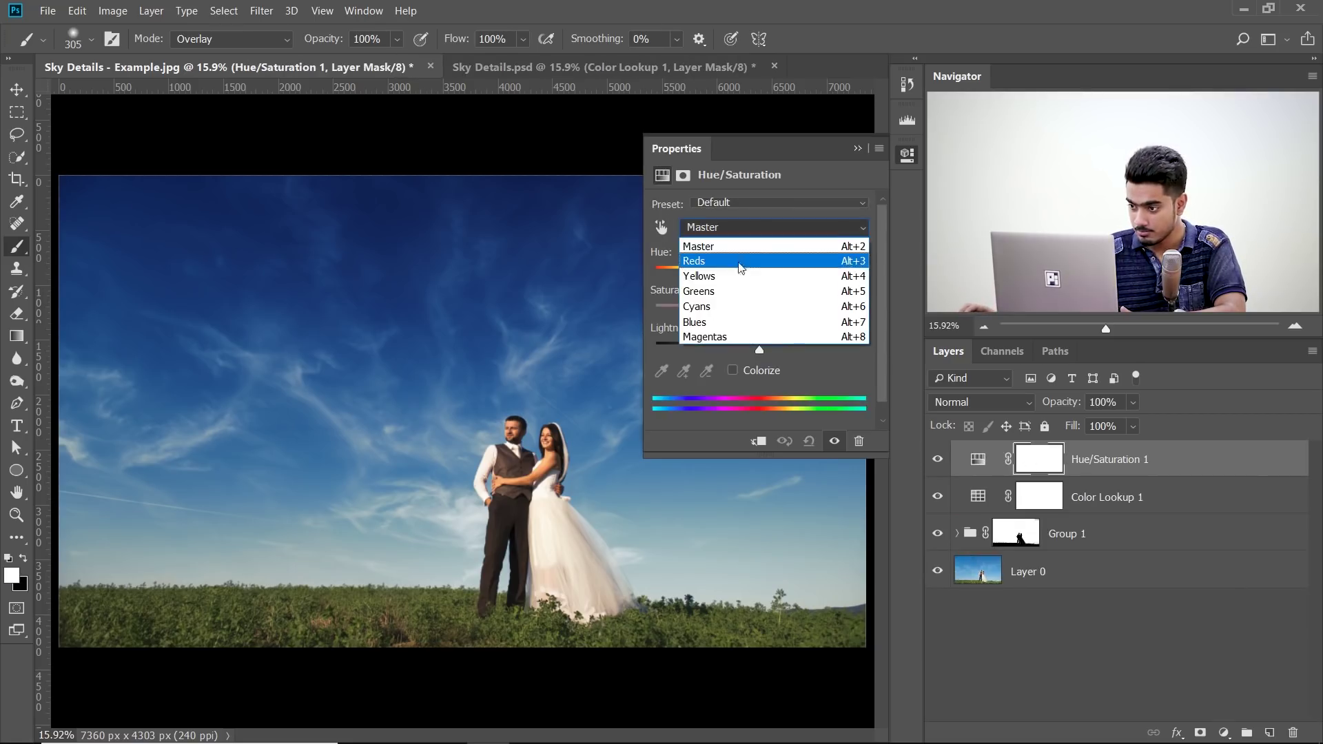
left_click(732, 325)
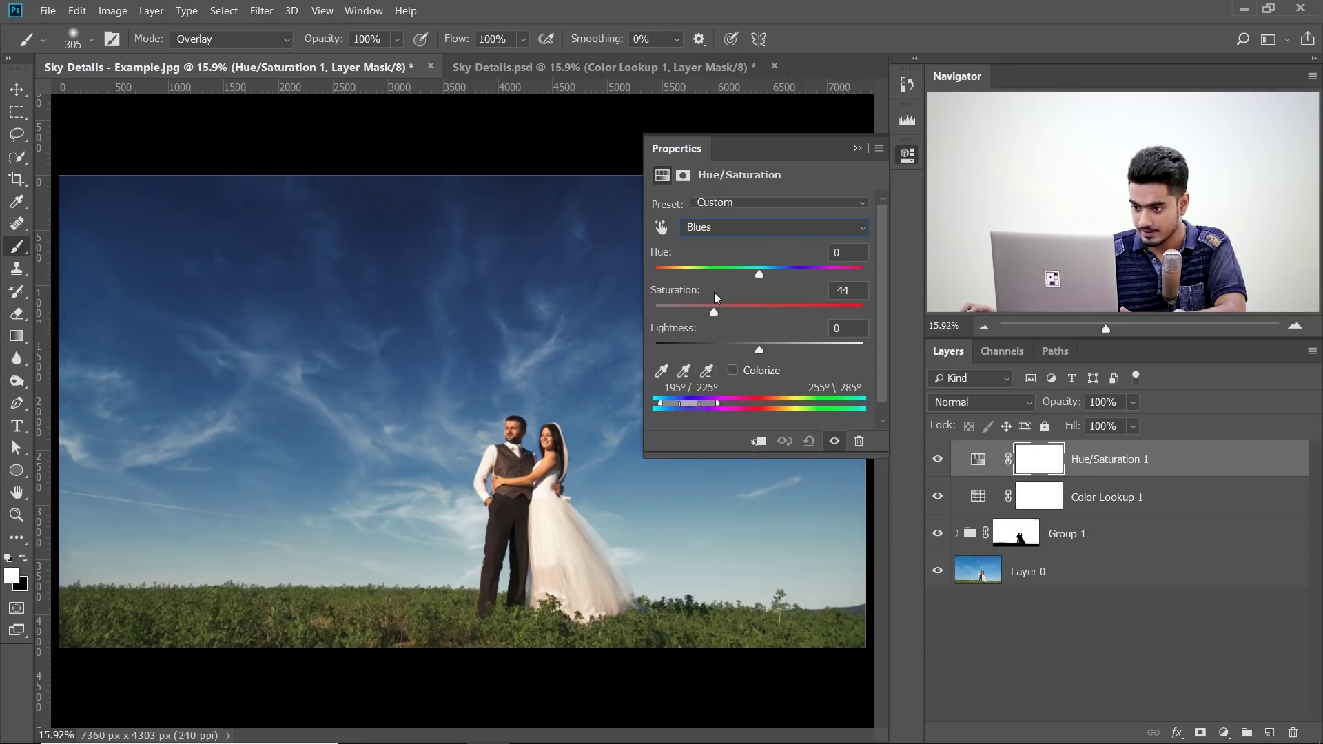
left_click(857, 149)
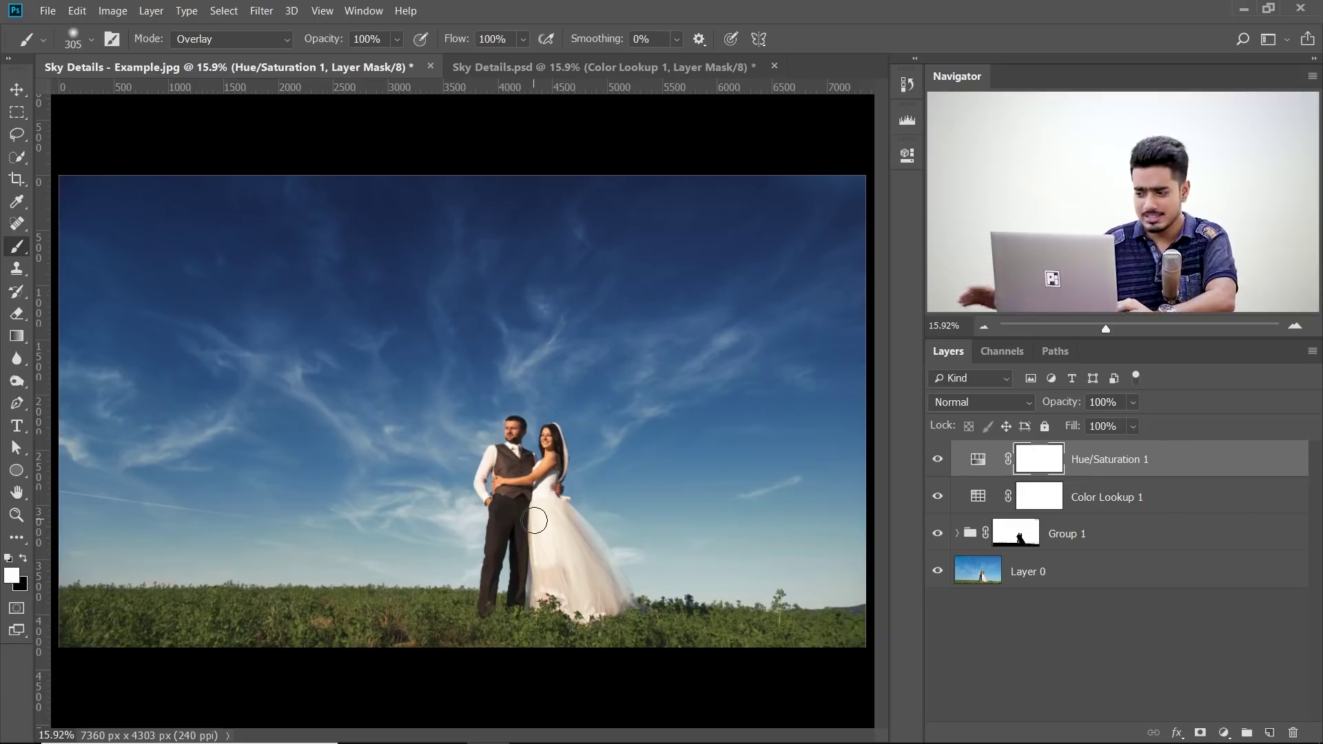
- Compare the edited photo with the original by toggling every layer except Layer 0, leaving only Layer 0 visible
left_click(937, 572, "alt")
left_click(937, 571, "alt")
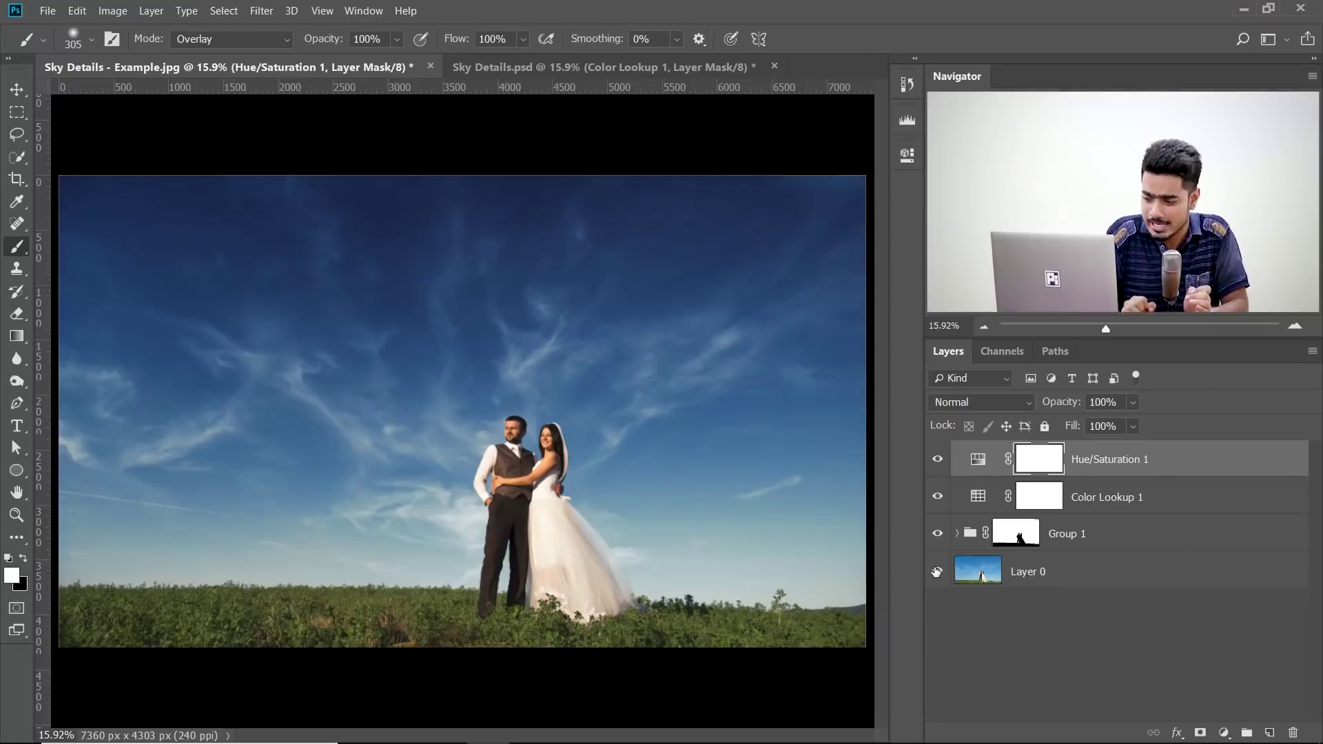
left_click(937, 572, "alt")
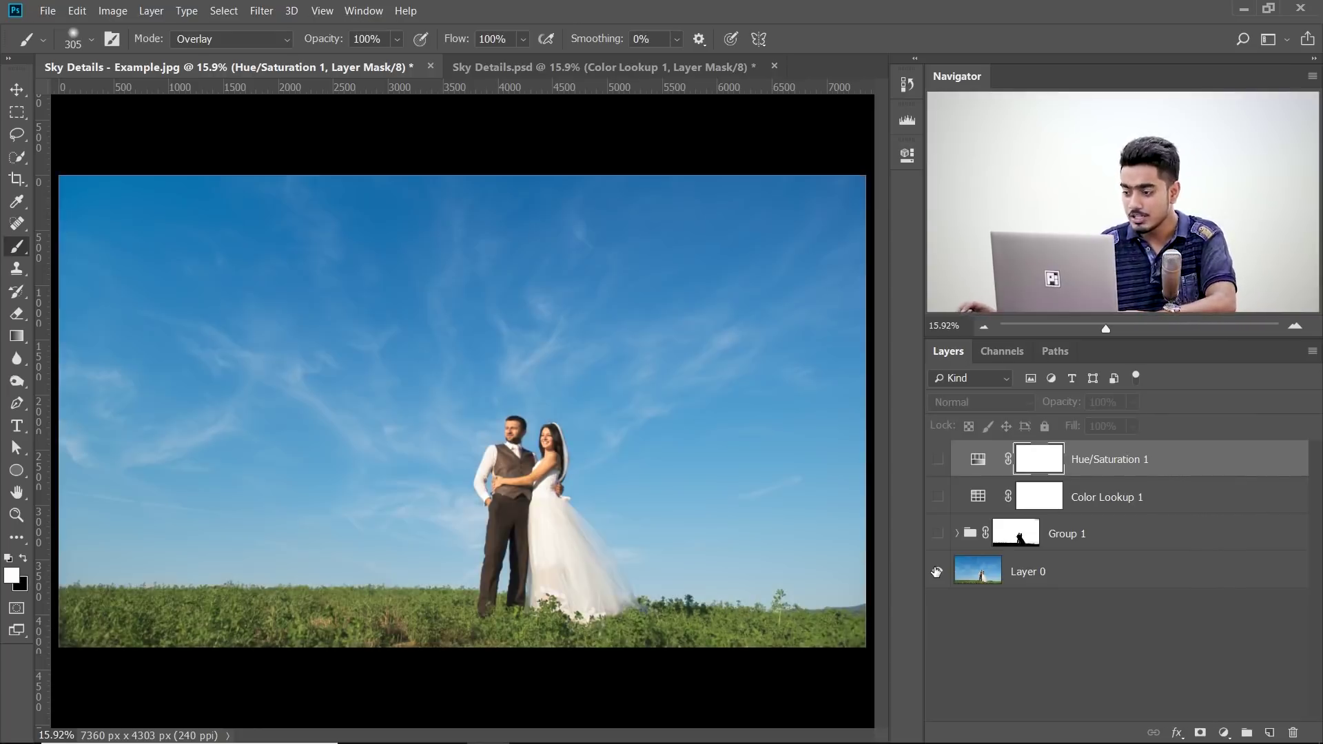
- Inspect the Red channel of the original photo, load it as a selection, deselect it and return to the layer list
left_click(996, 350)
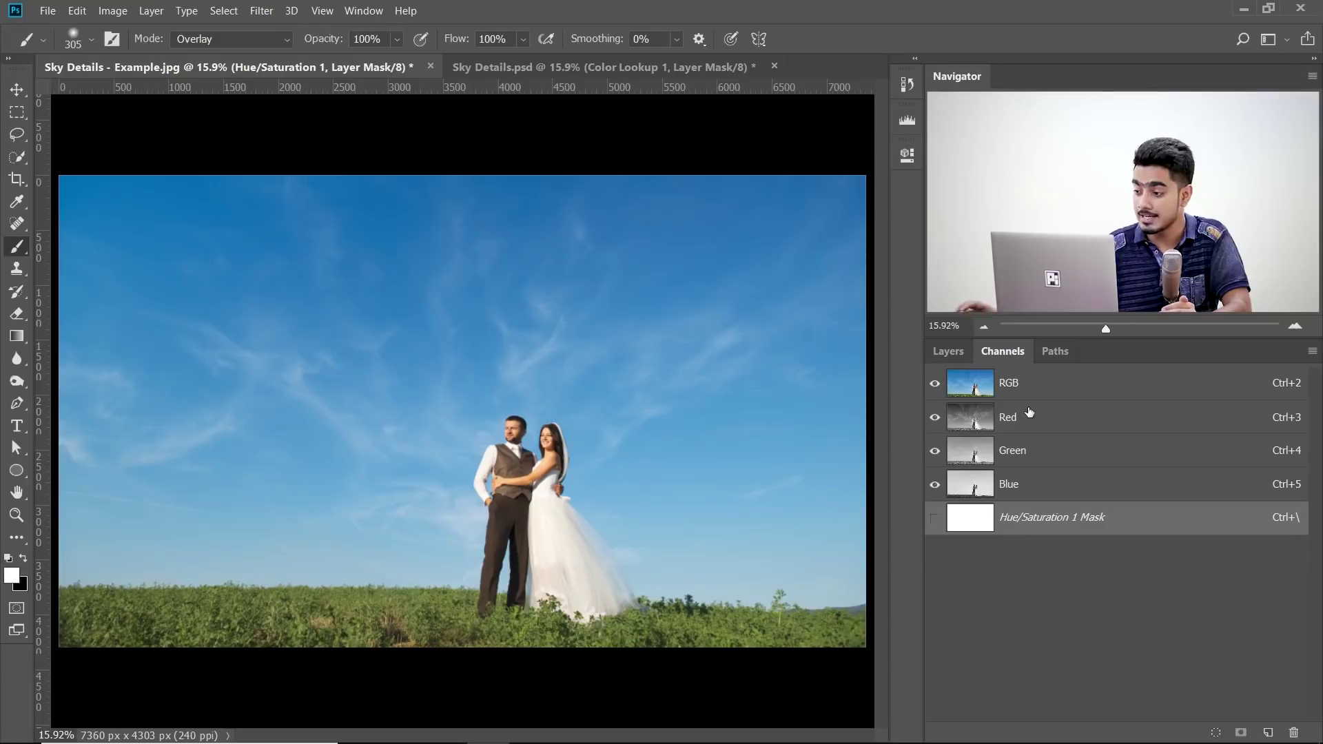
left_click(1030, 422)
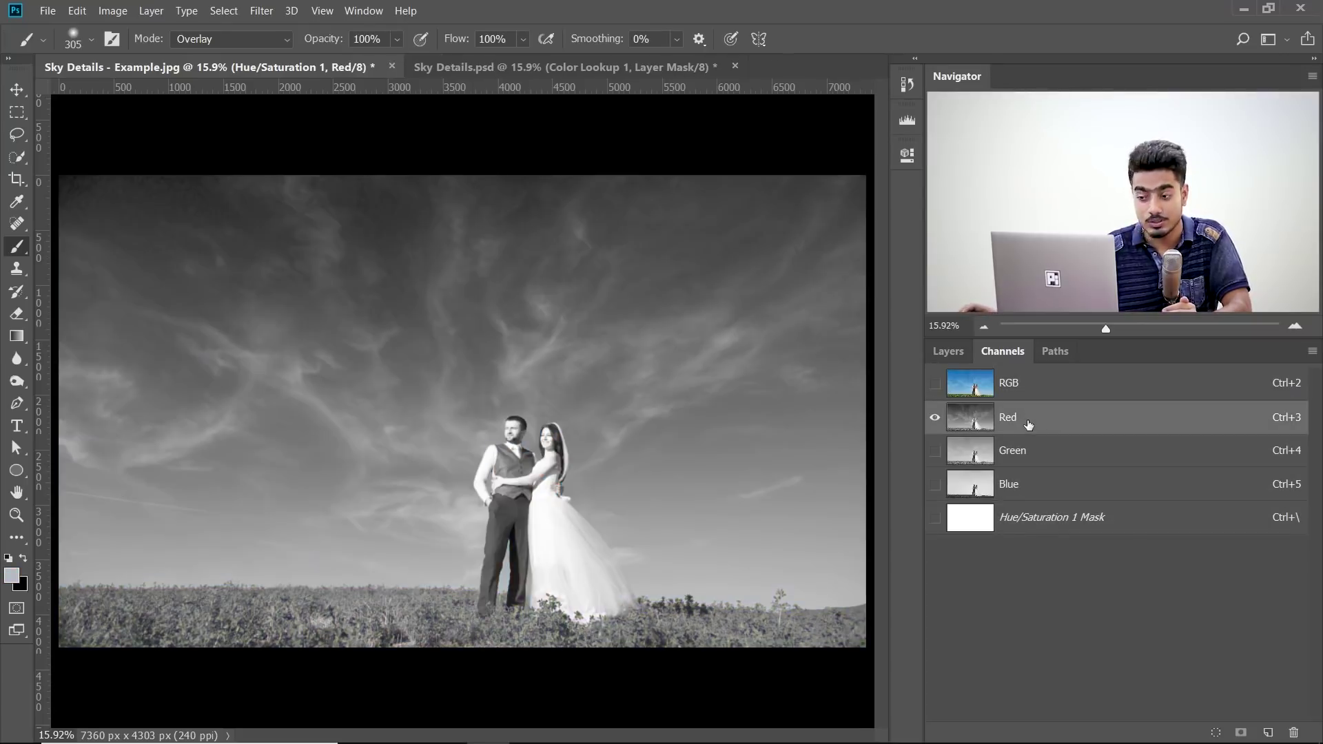
left_click(1026, 386)
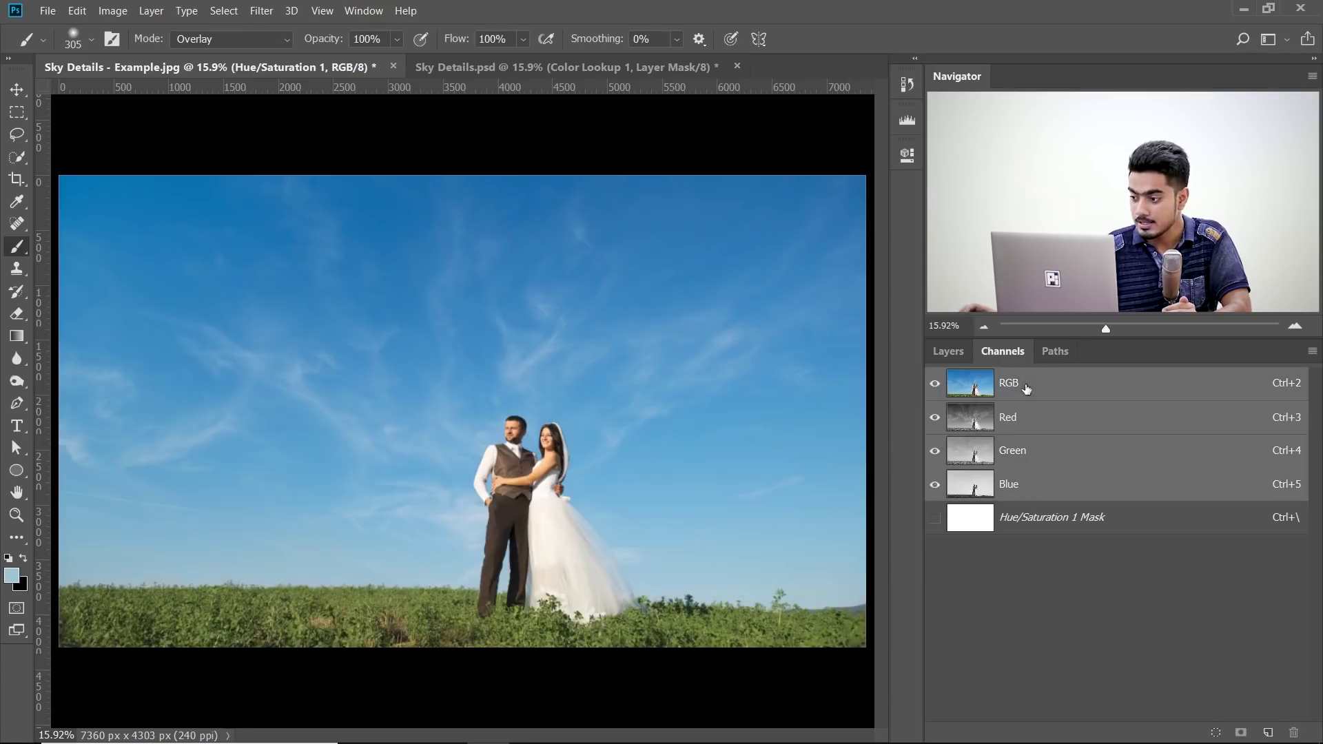
left_click(979, 422, "ctrl")
key("ctrl+d")
left_click(961, 358)
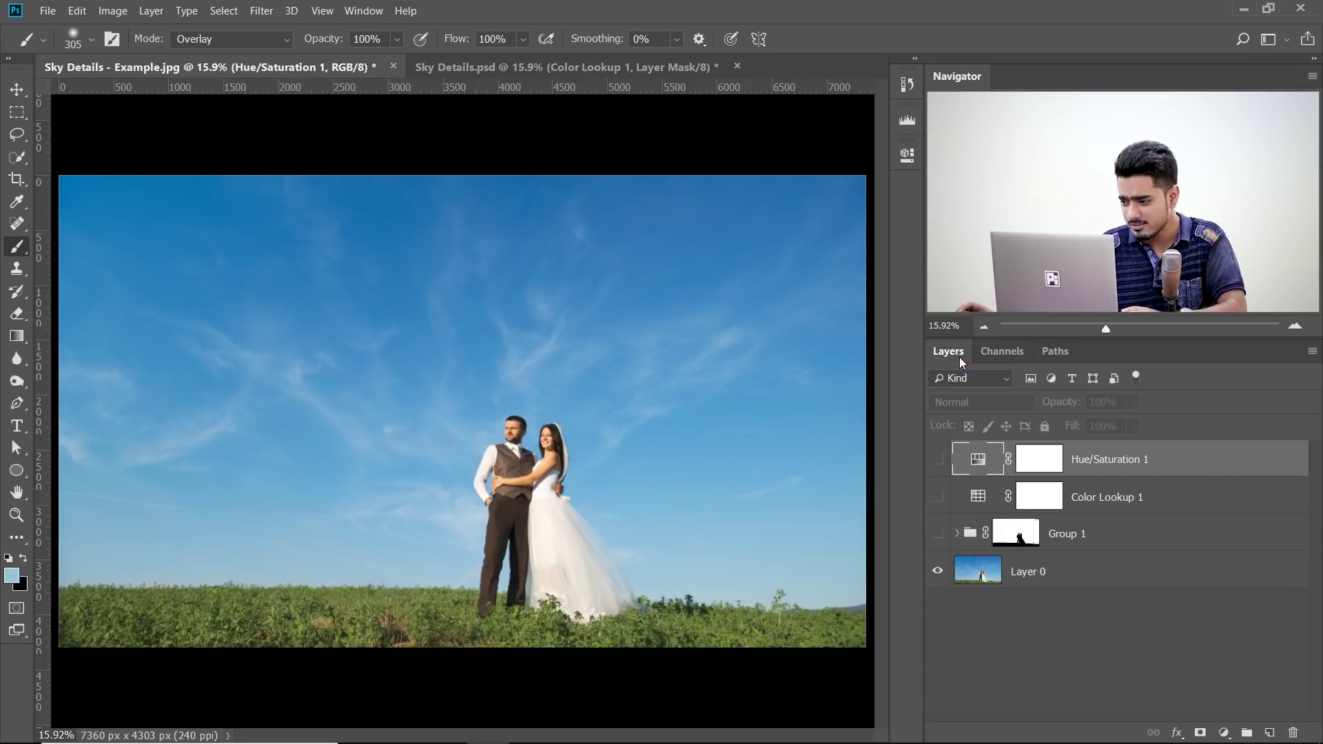
- Expand Group 1 and show Group 1 and Color Lookup 1 one by one, checking the effect of the group's mask
left_click(957, 534)
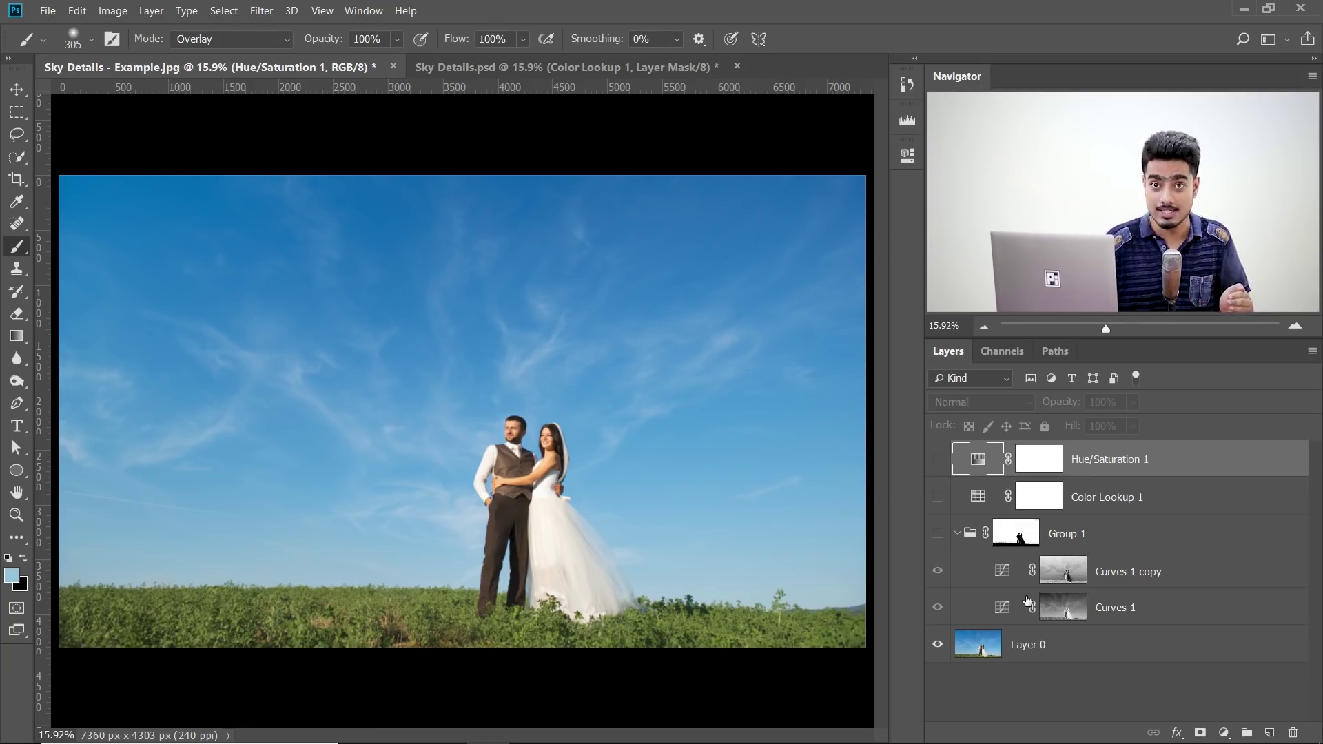
left_click(937, 534)
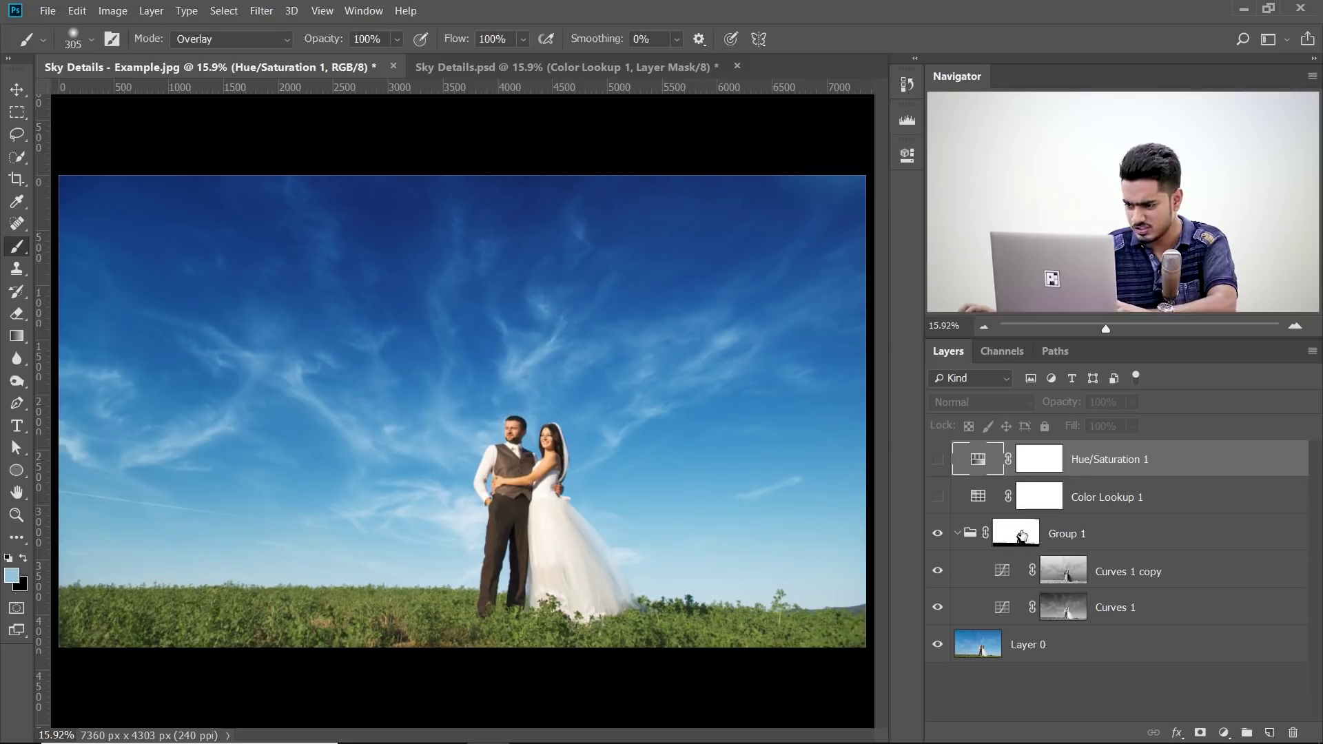
left_click(1022, 535, "shift")
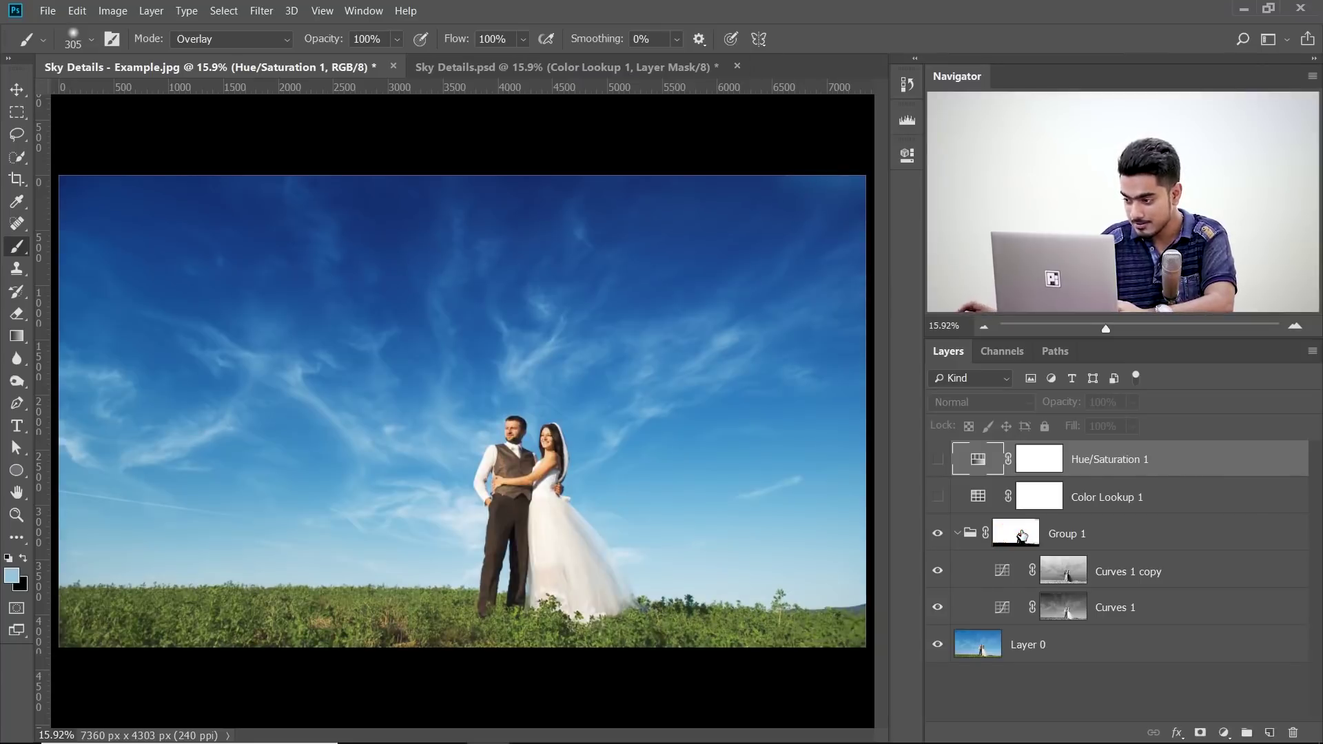
left_click(939, 497)
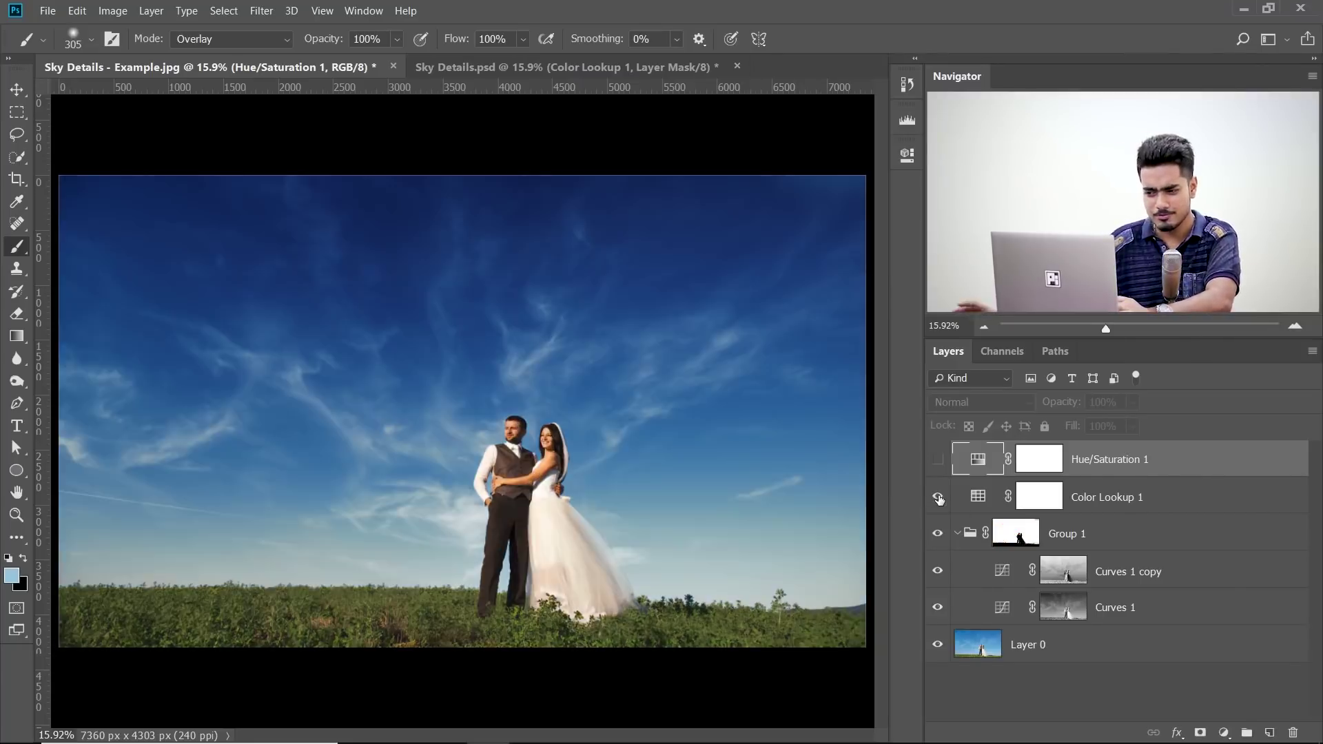